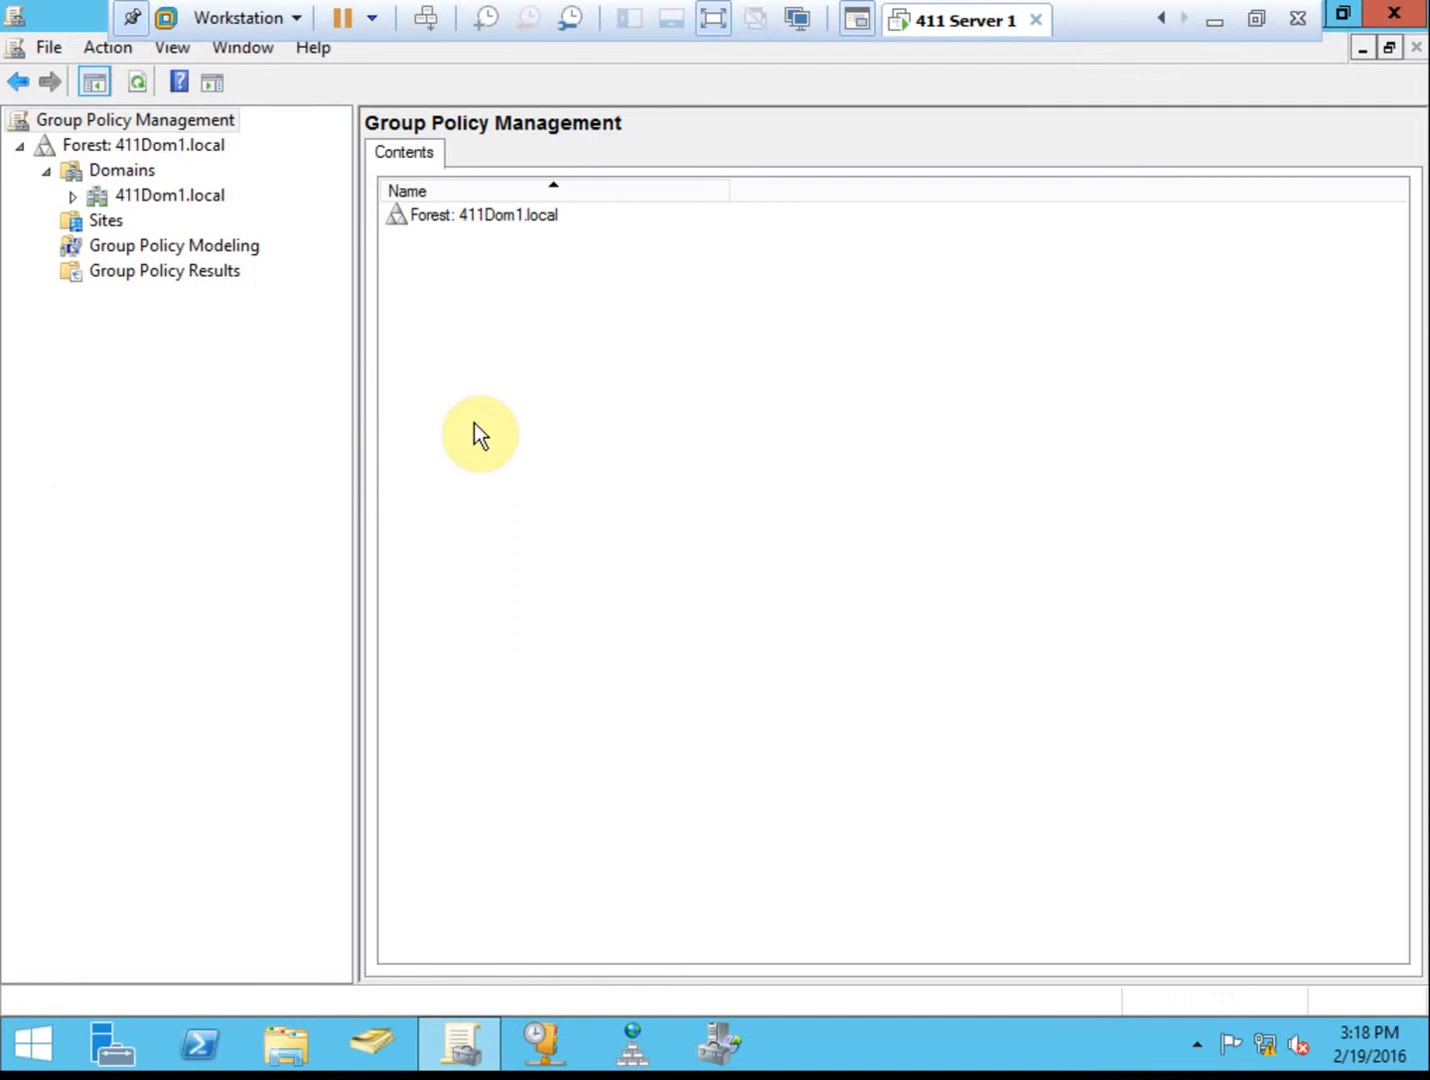
Open UserAcctPol's settings report and expand its password policy table, showing complexity Enabled.
left_click(73, 197)
left_click(187, 244)
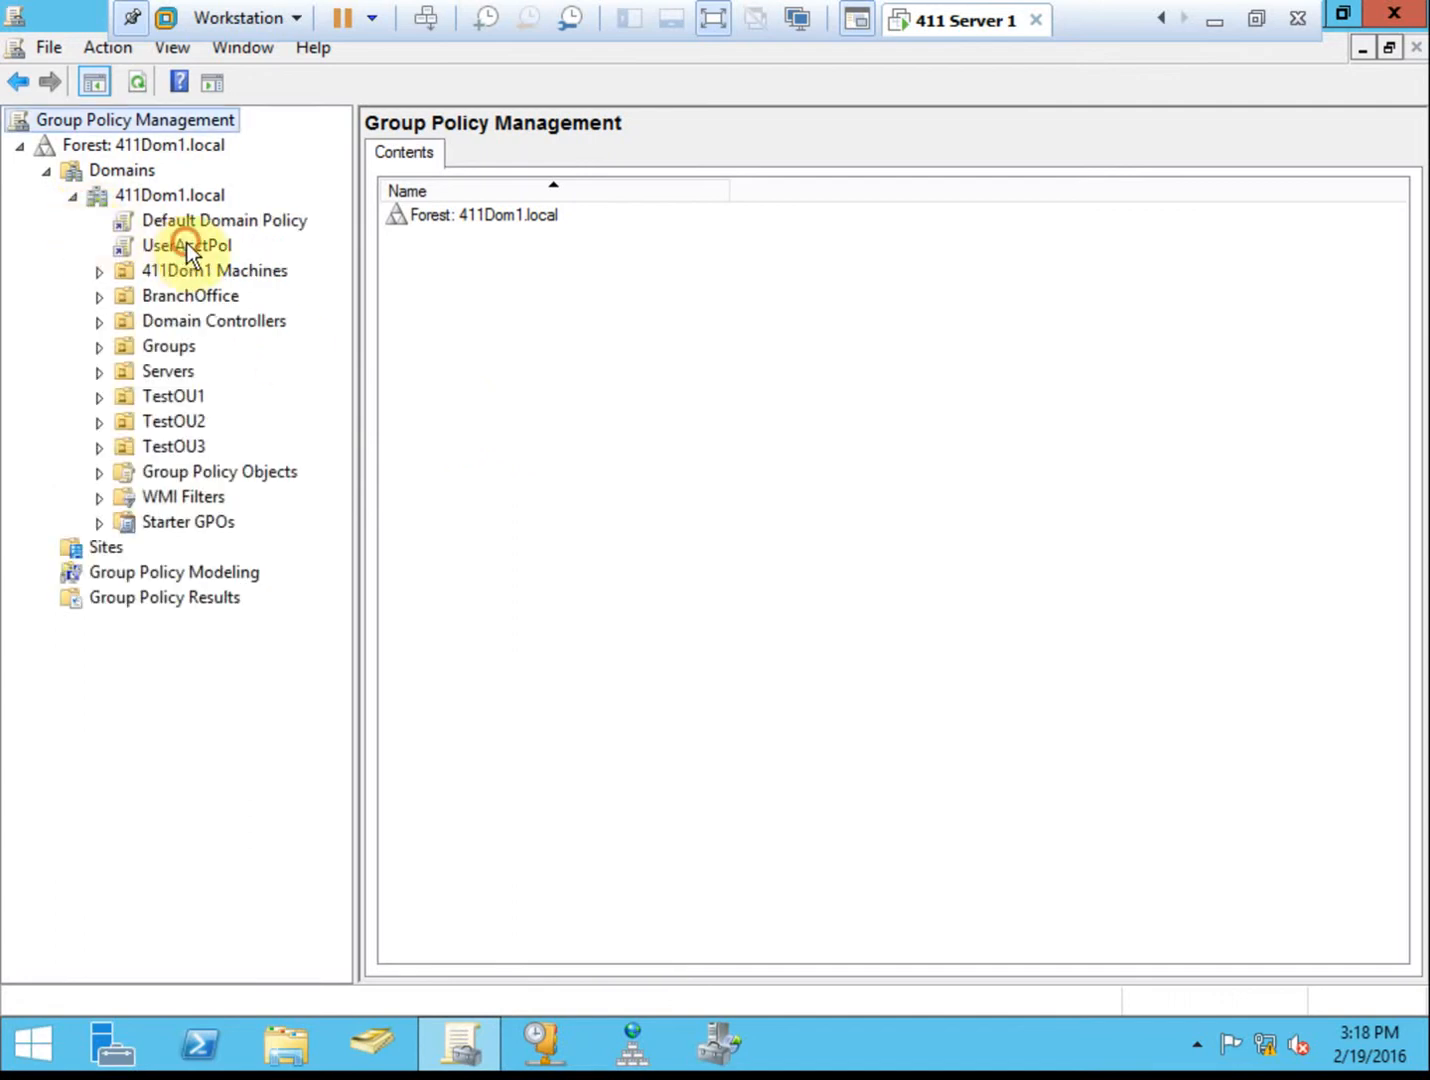
left_click(528, 342)
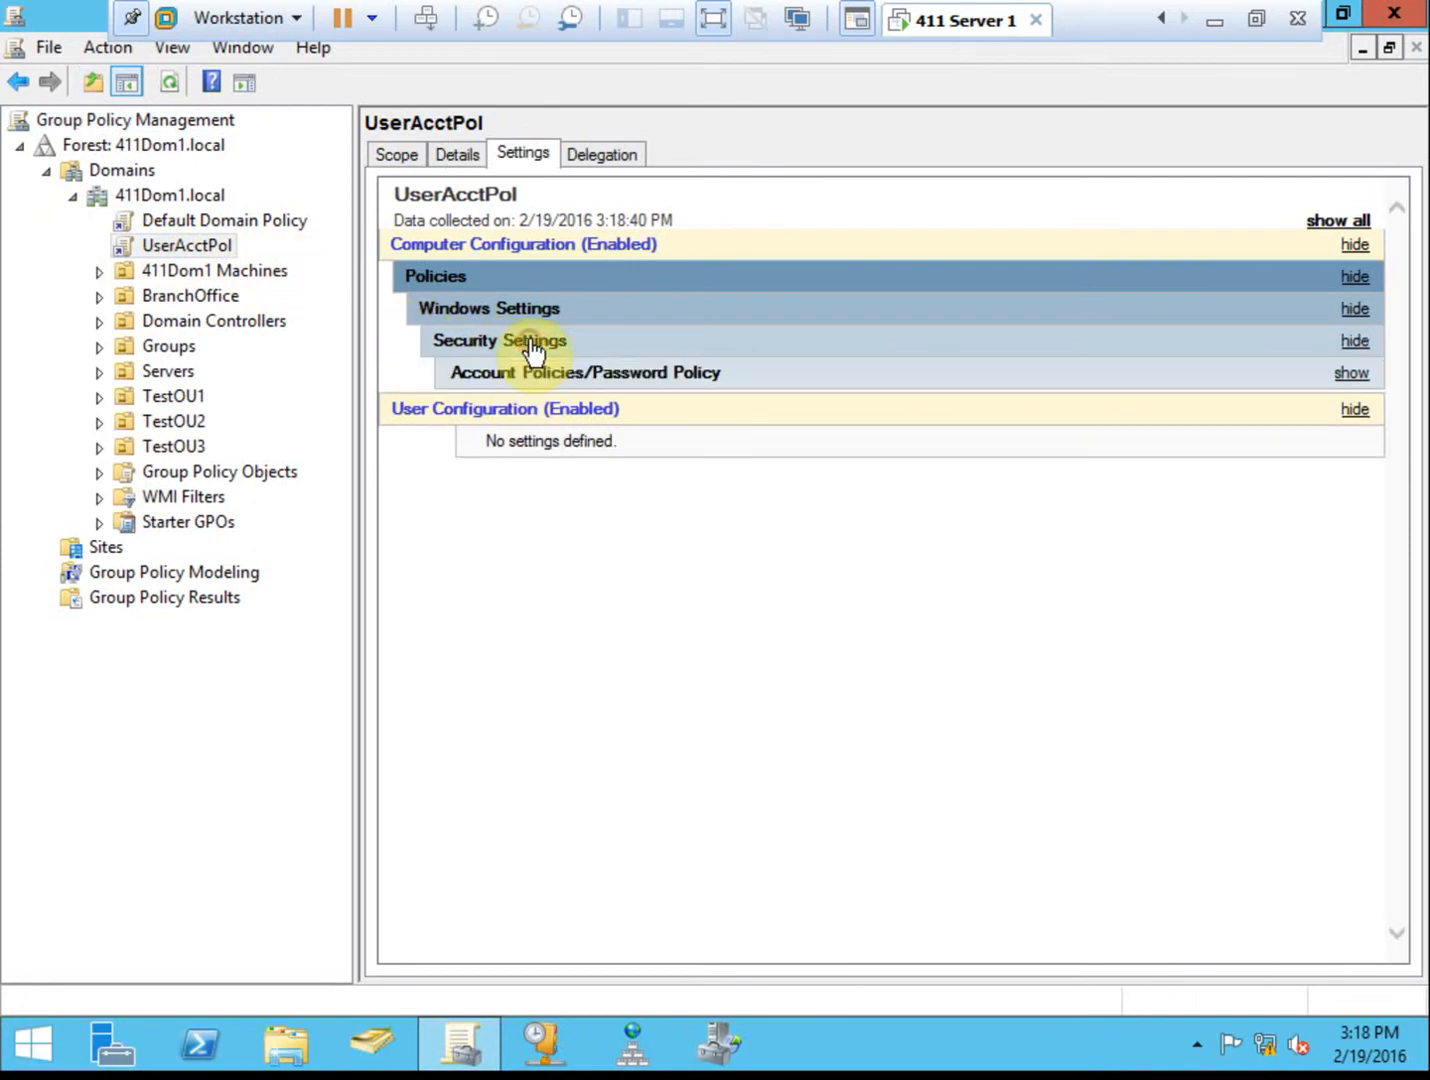
left_click(608, 376)
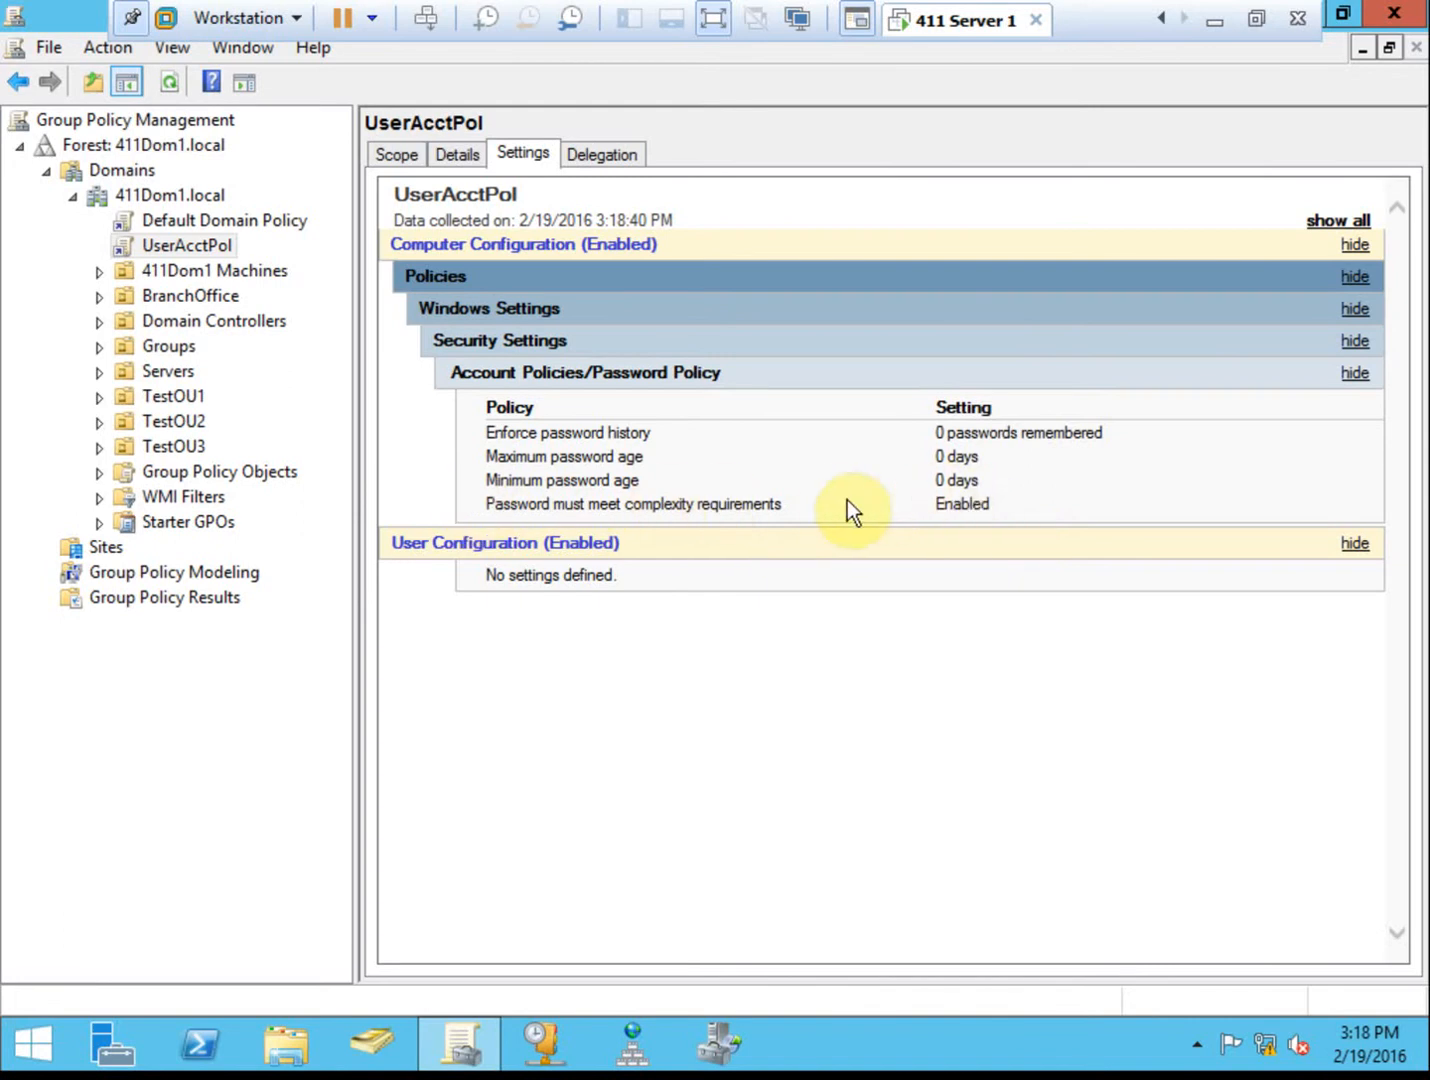
left_click(271, 222)
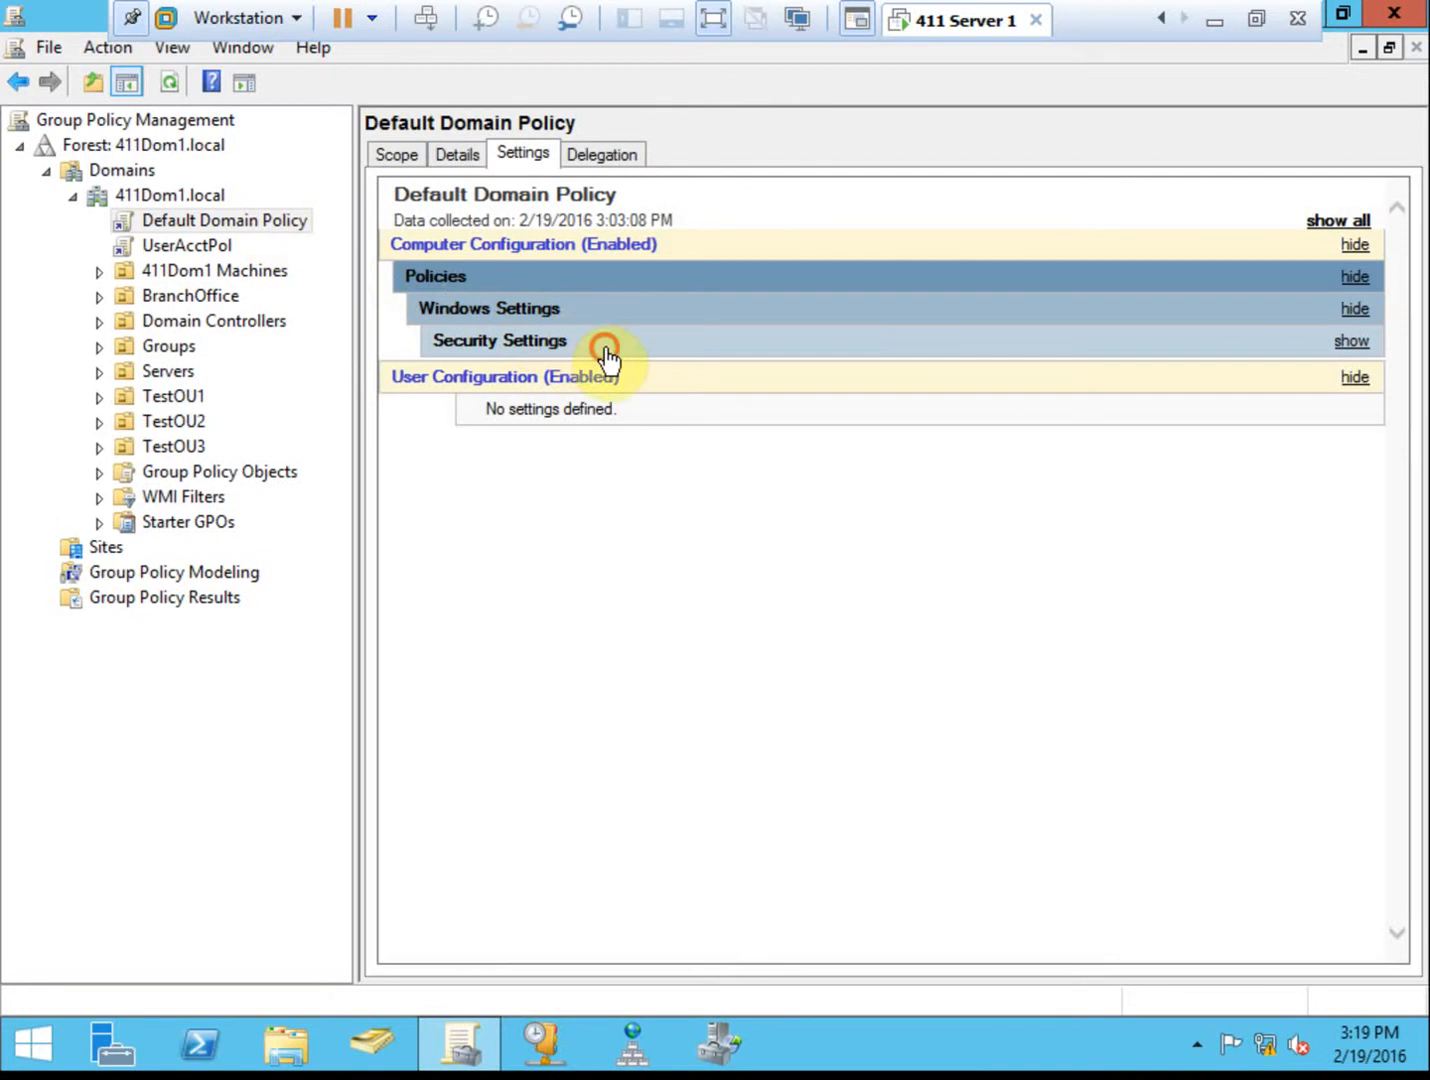
left_click(607, 350)
left_click(606, 370)
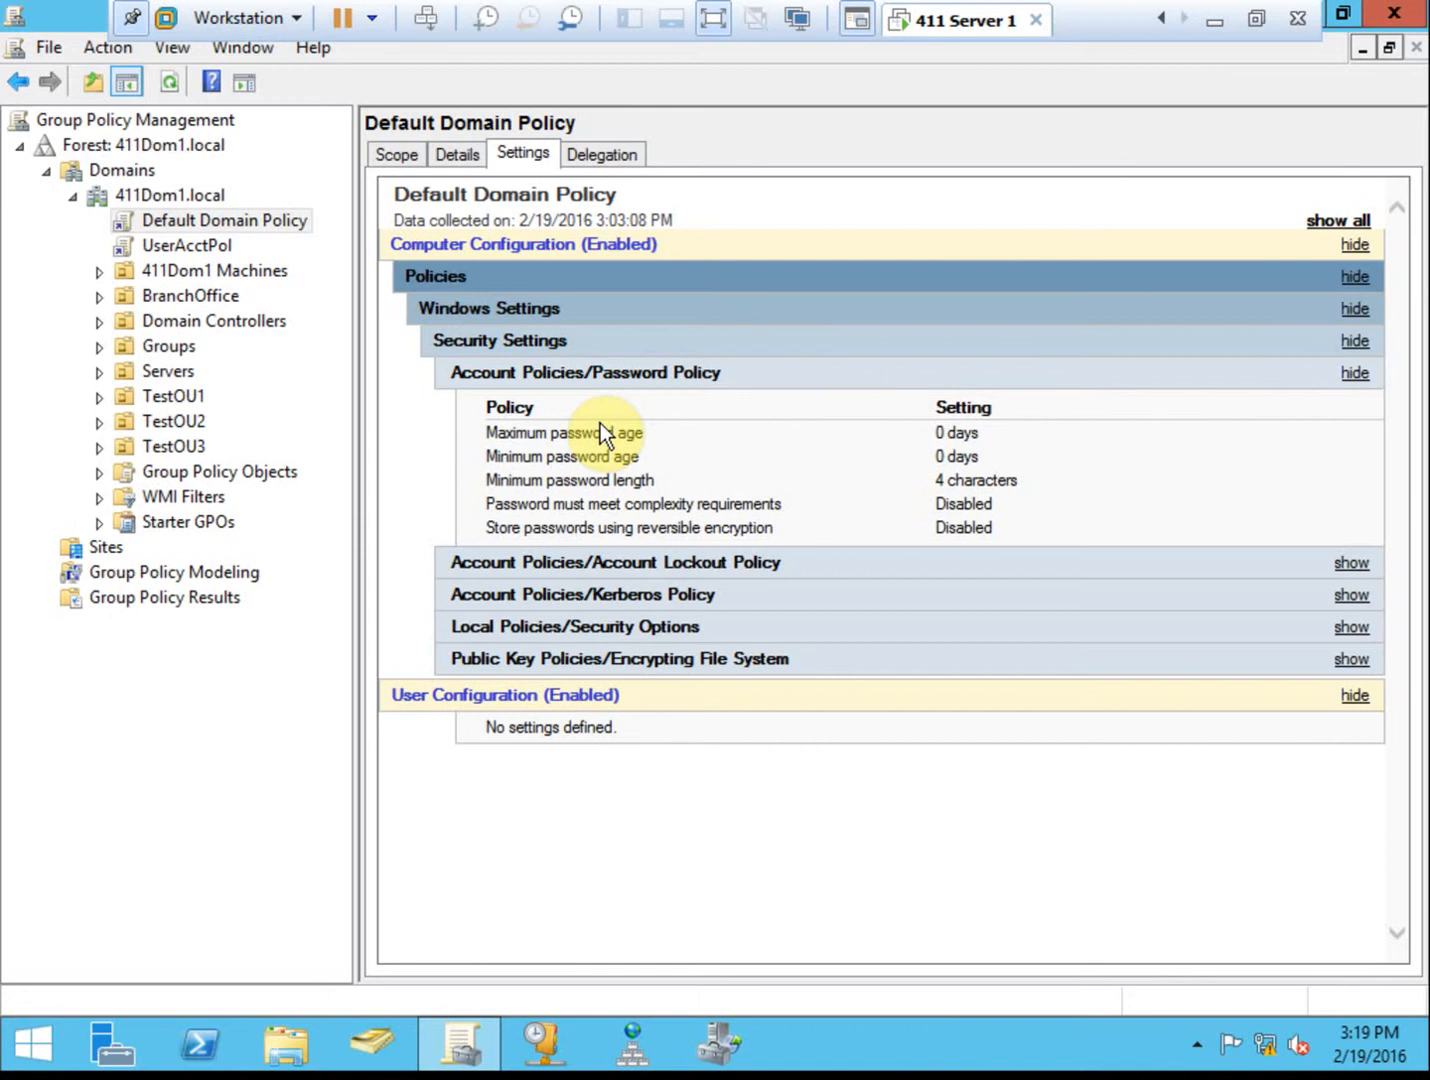
left_click(206, 247)
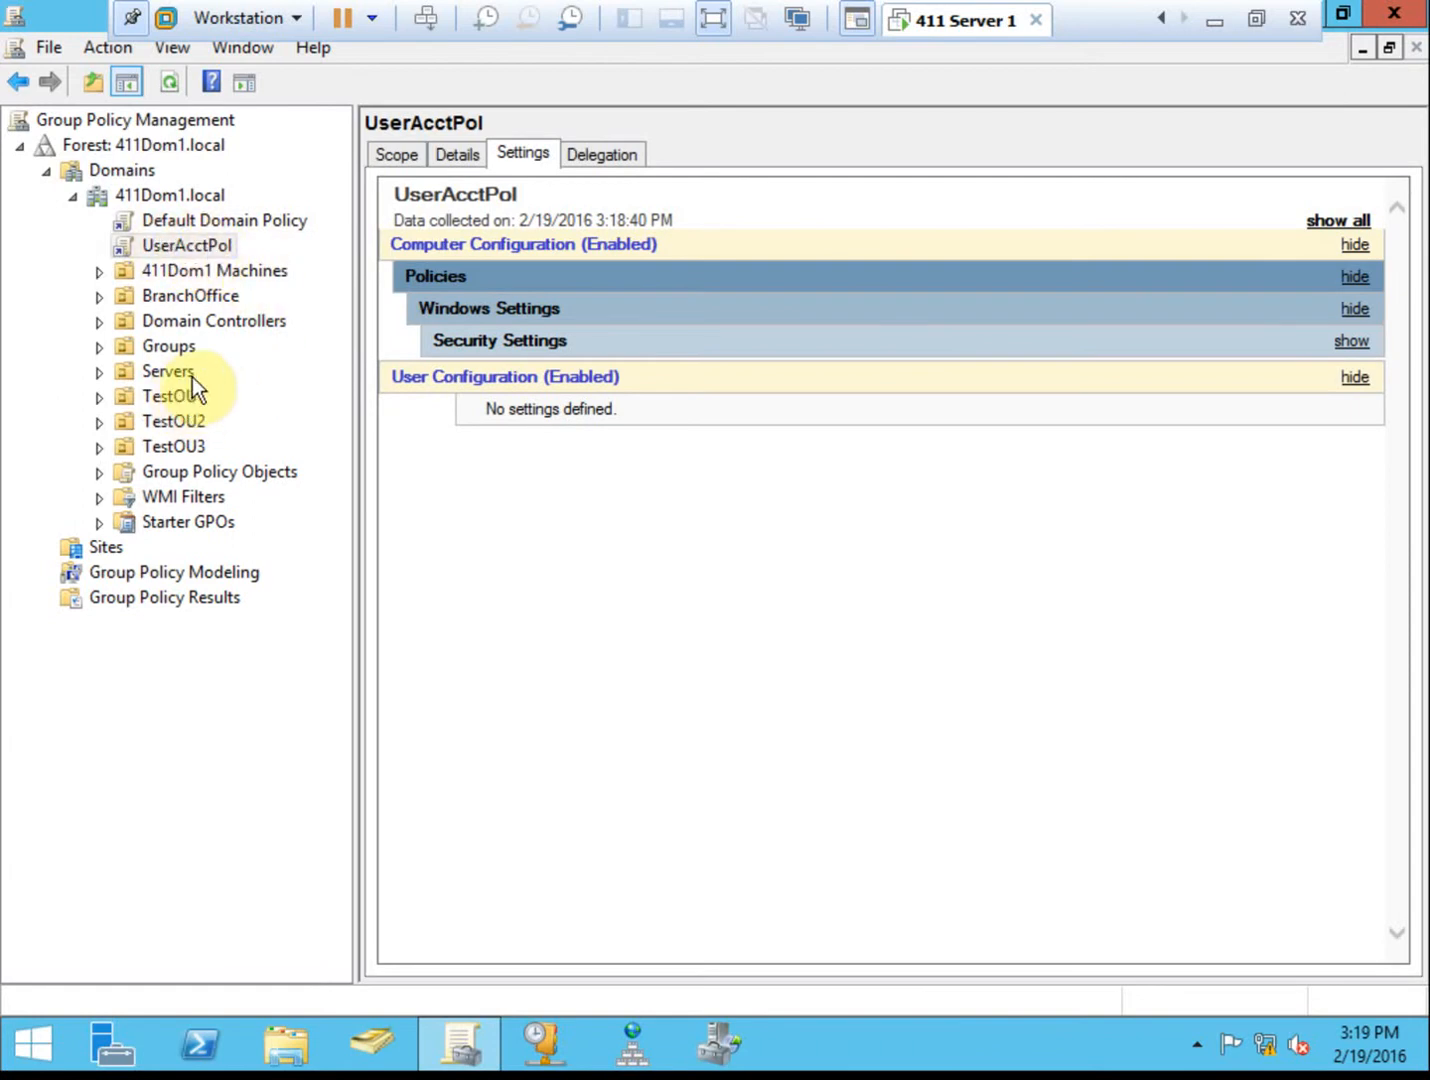
left_click(110, 395)
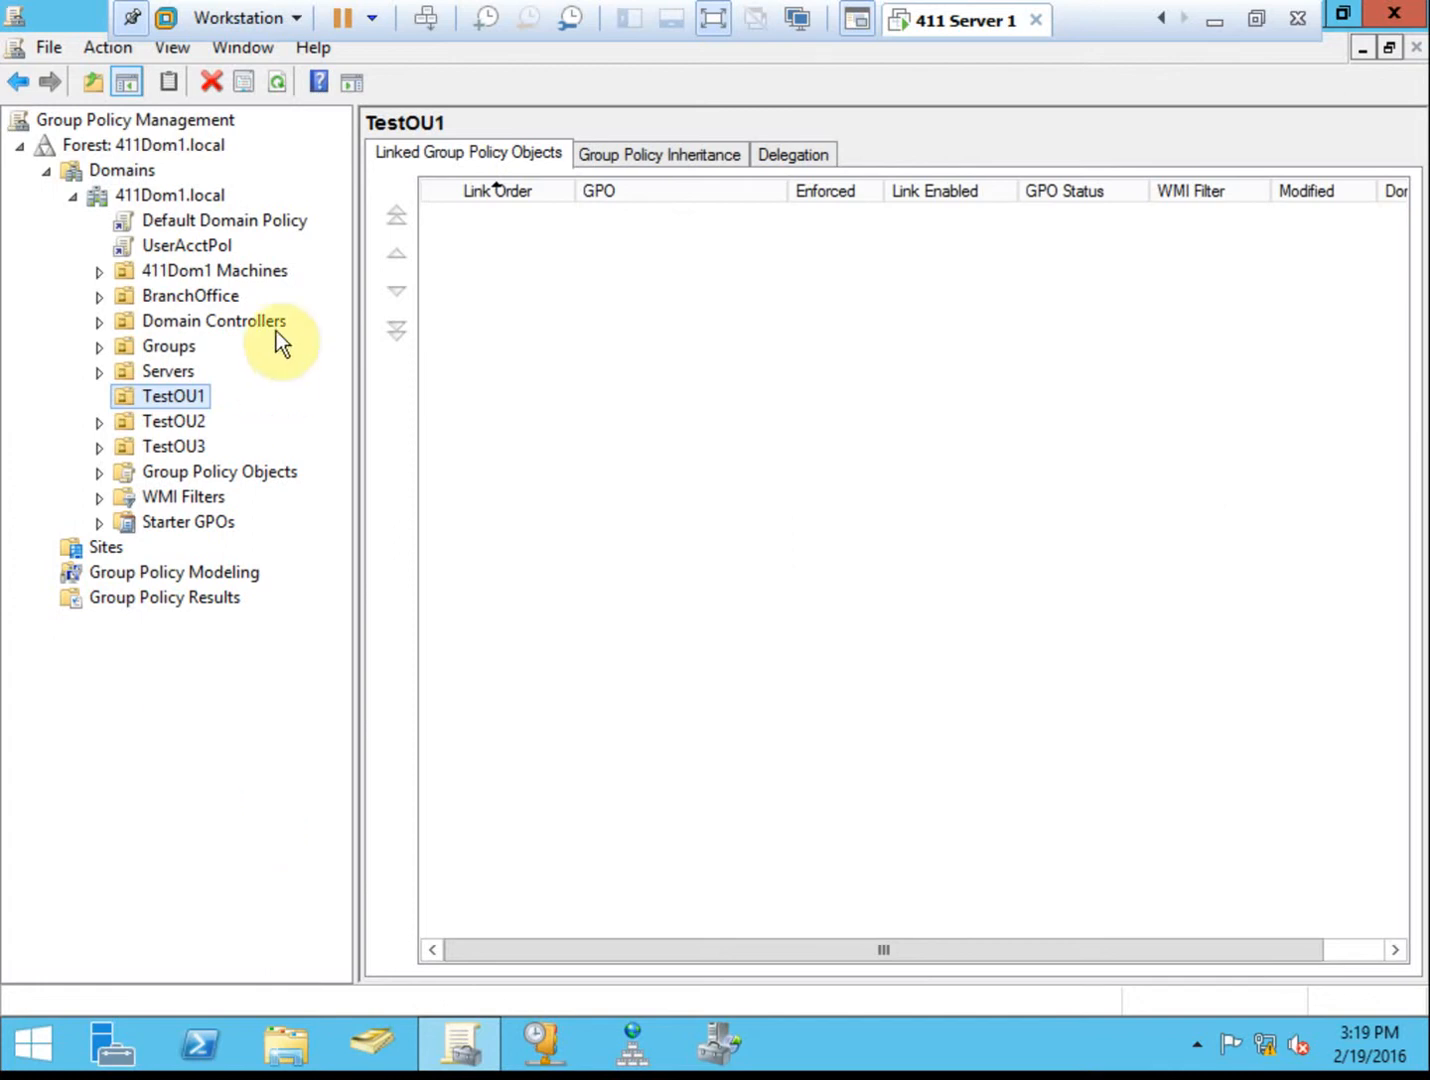
left_click(207, 247)
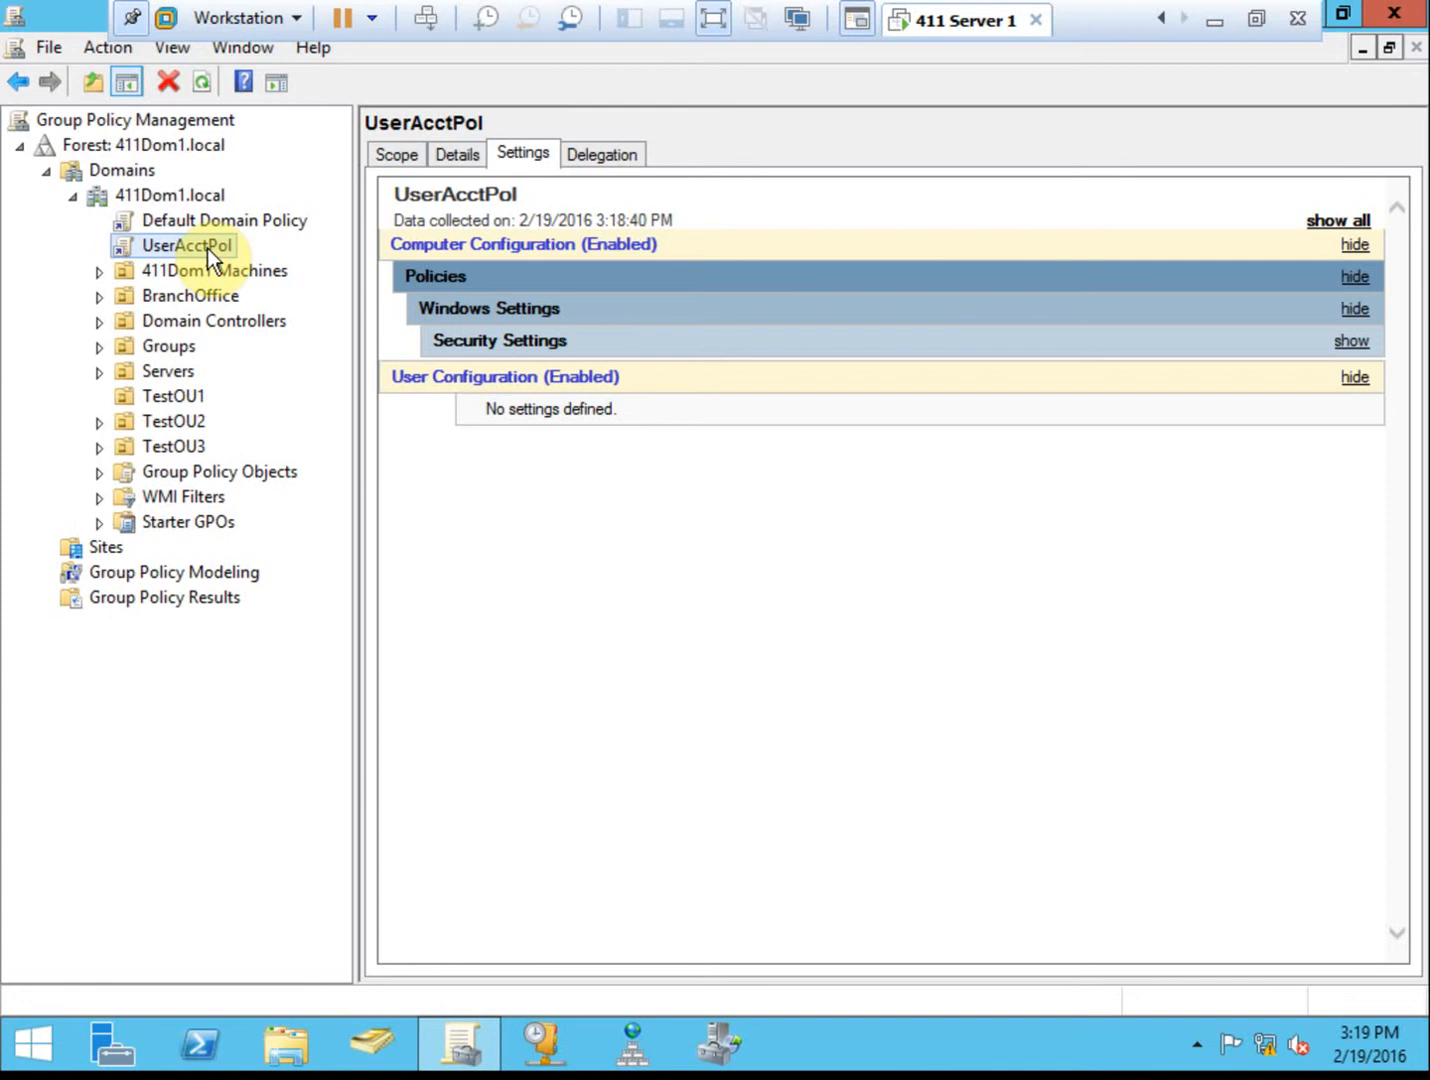
left_click(244, 222)
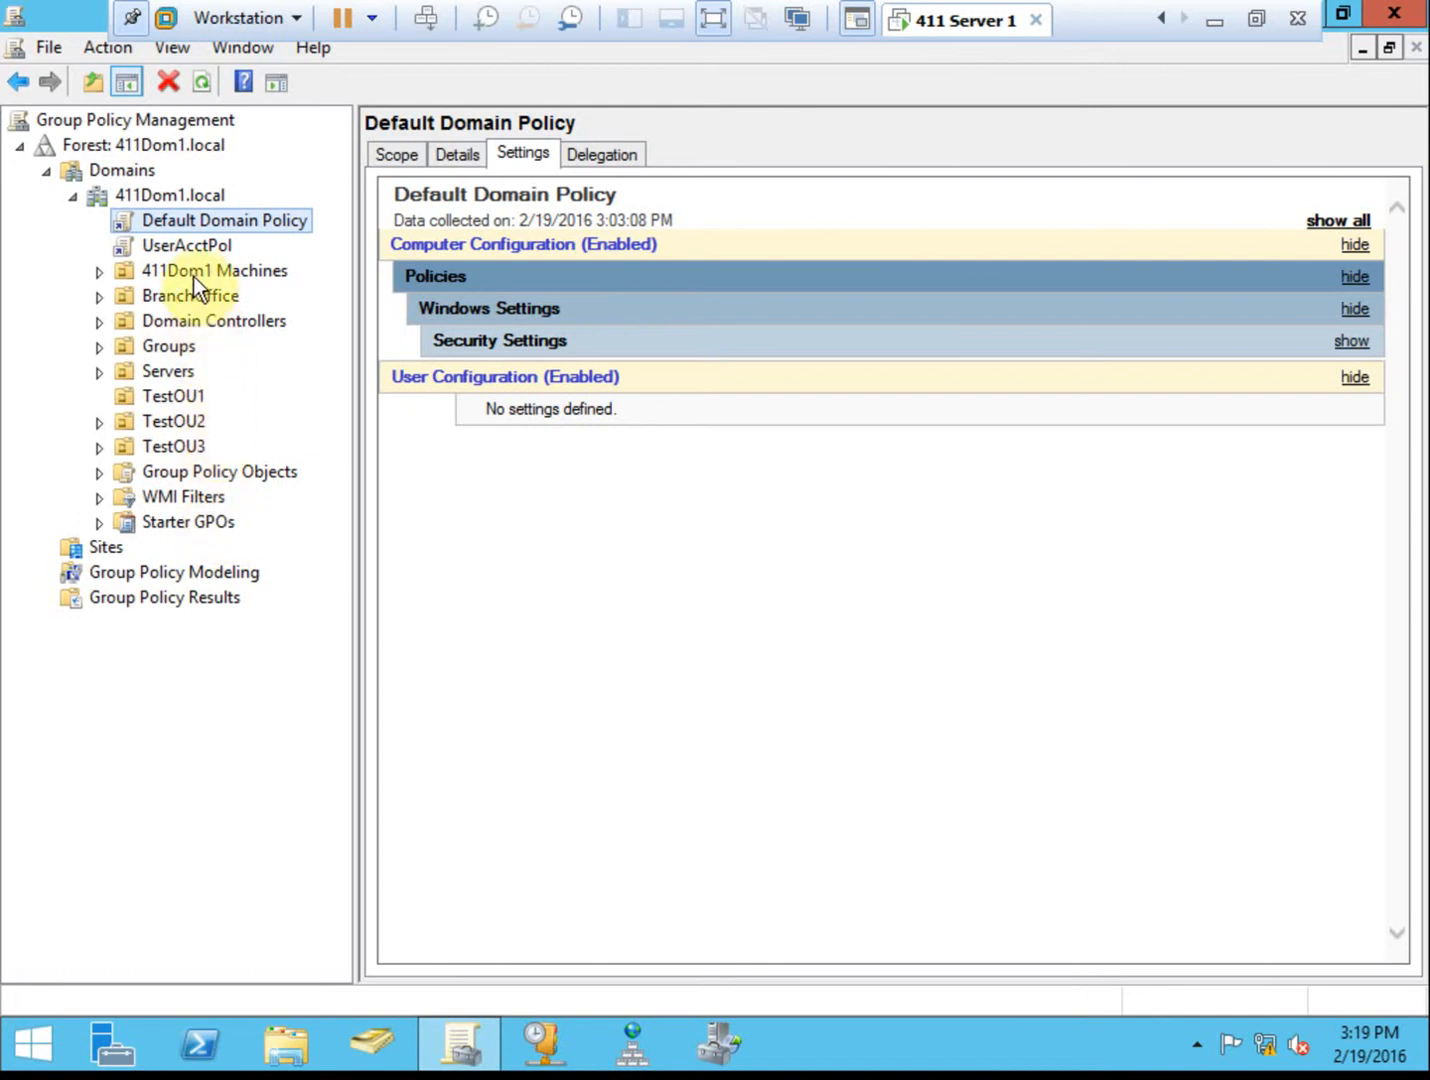
left_click(162, 247)
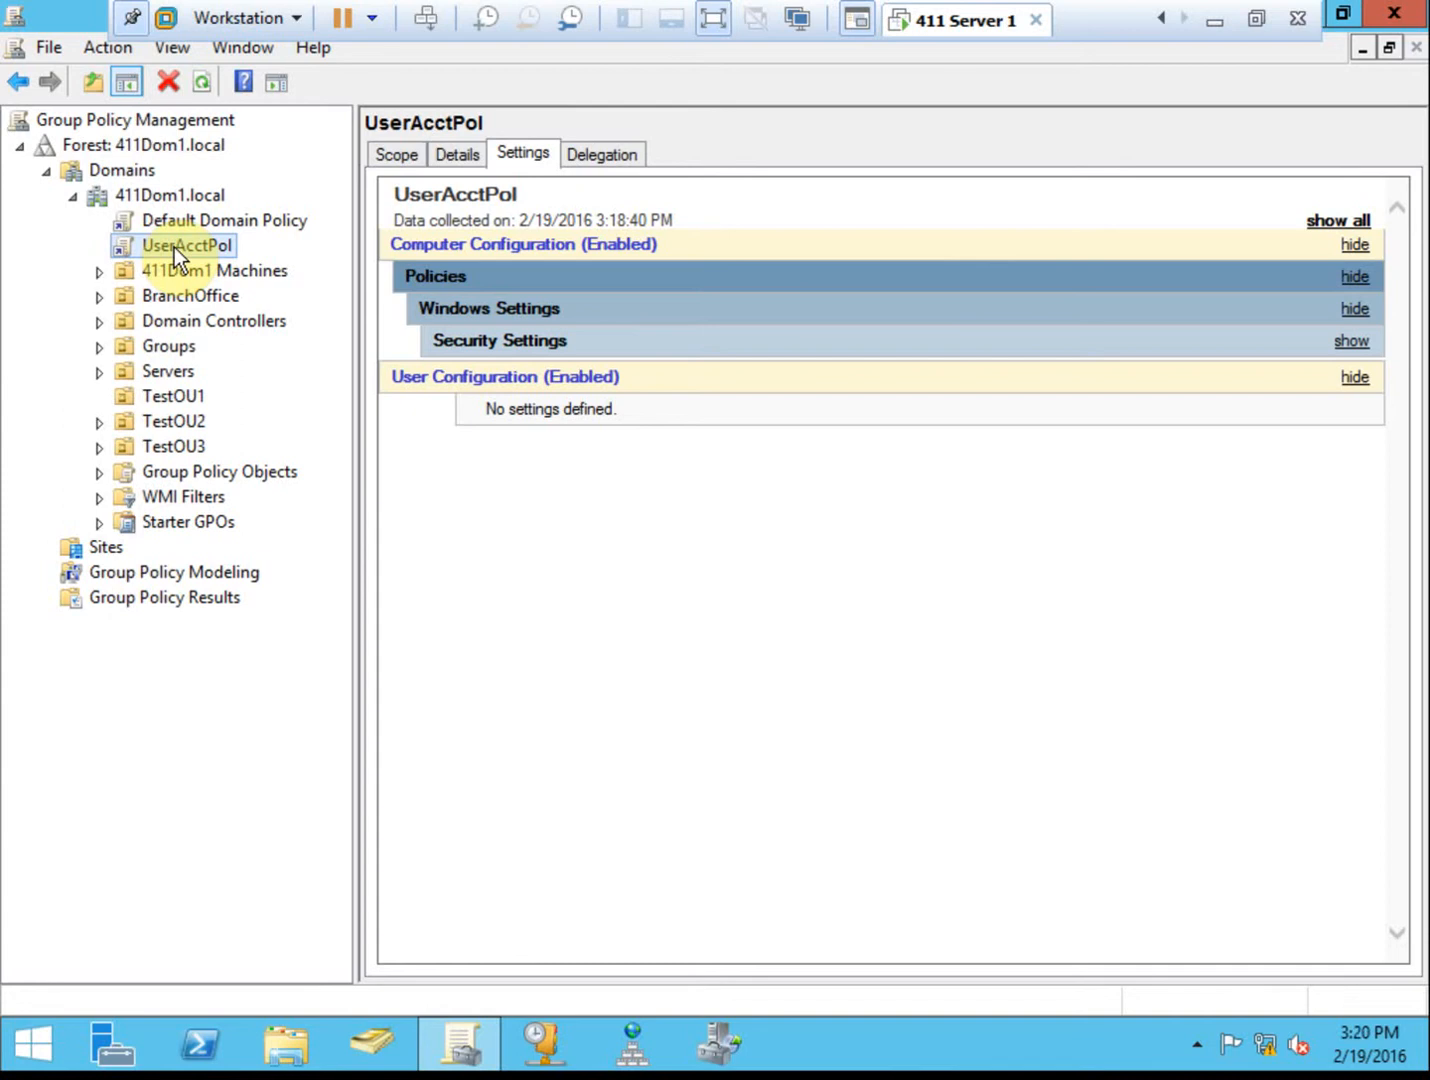
Delete the UserAcctPol link from the 411Dom1.local domain, keeping the GPO.
right_click(176, 247)
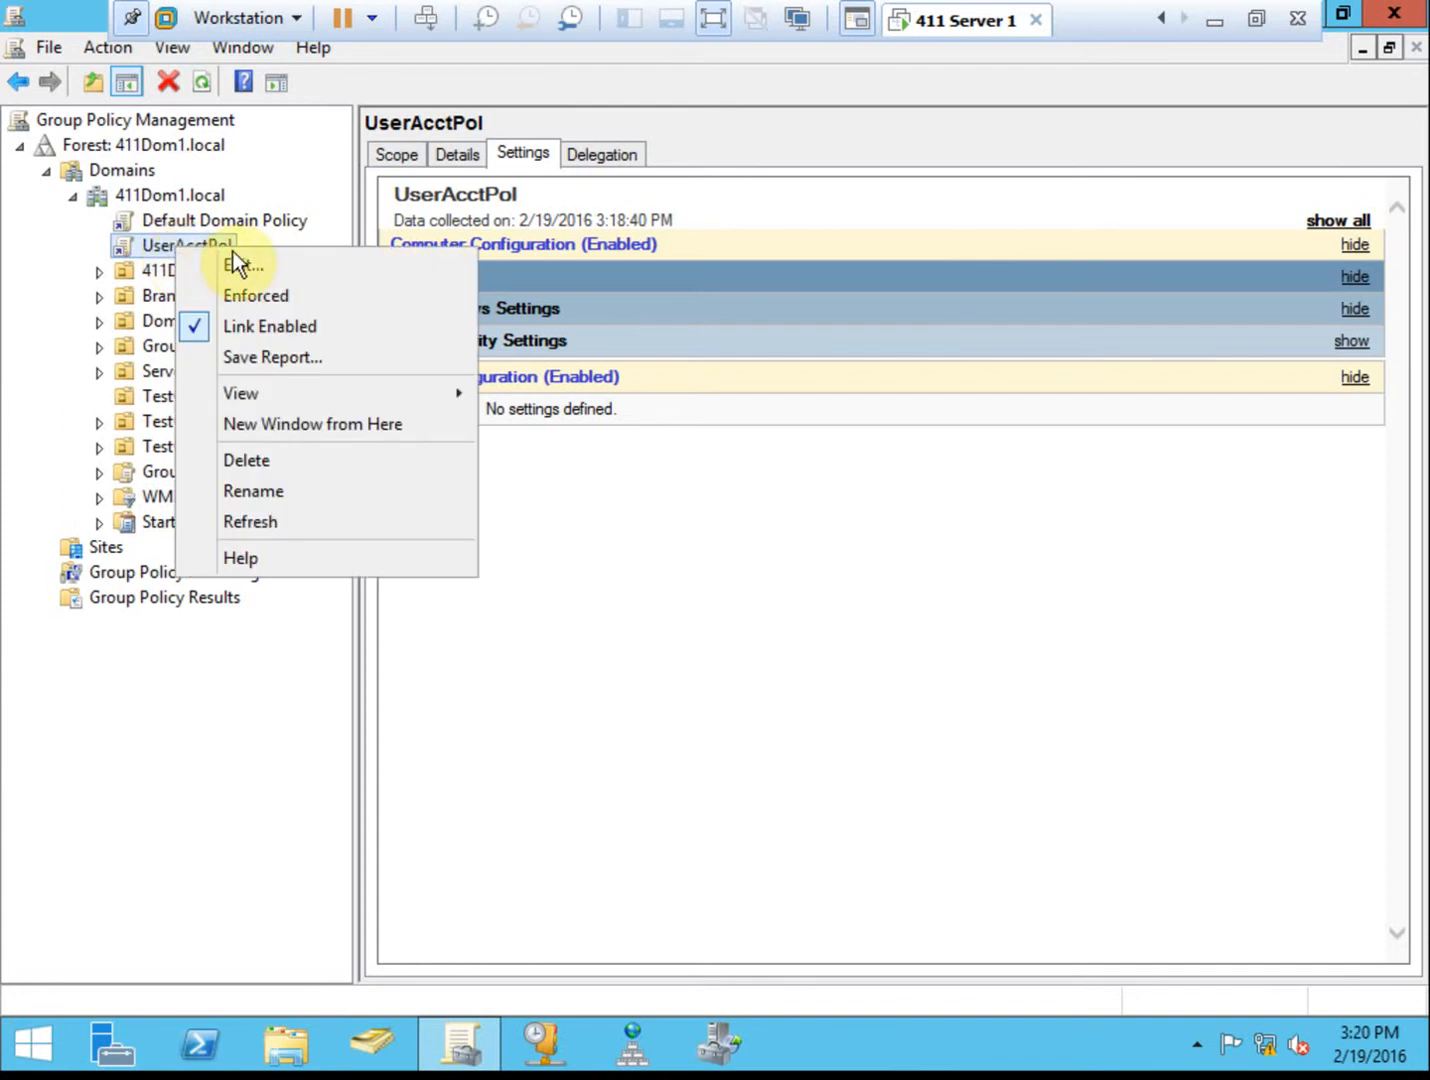
left_click(287, 462)
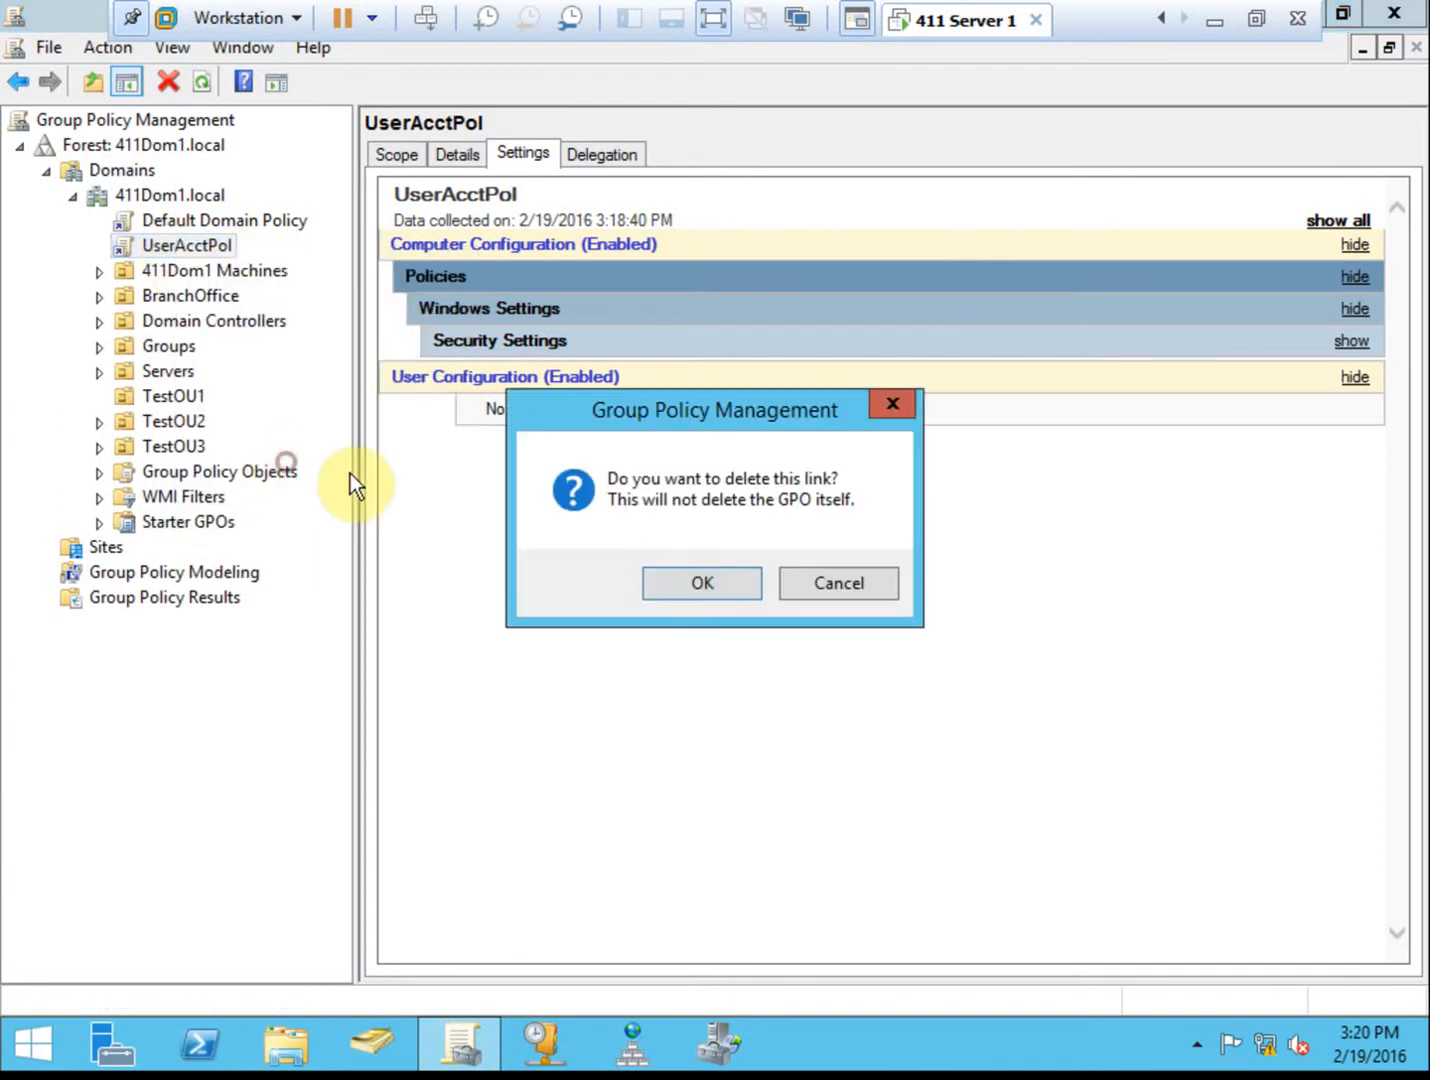
left_click(730, 590)
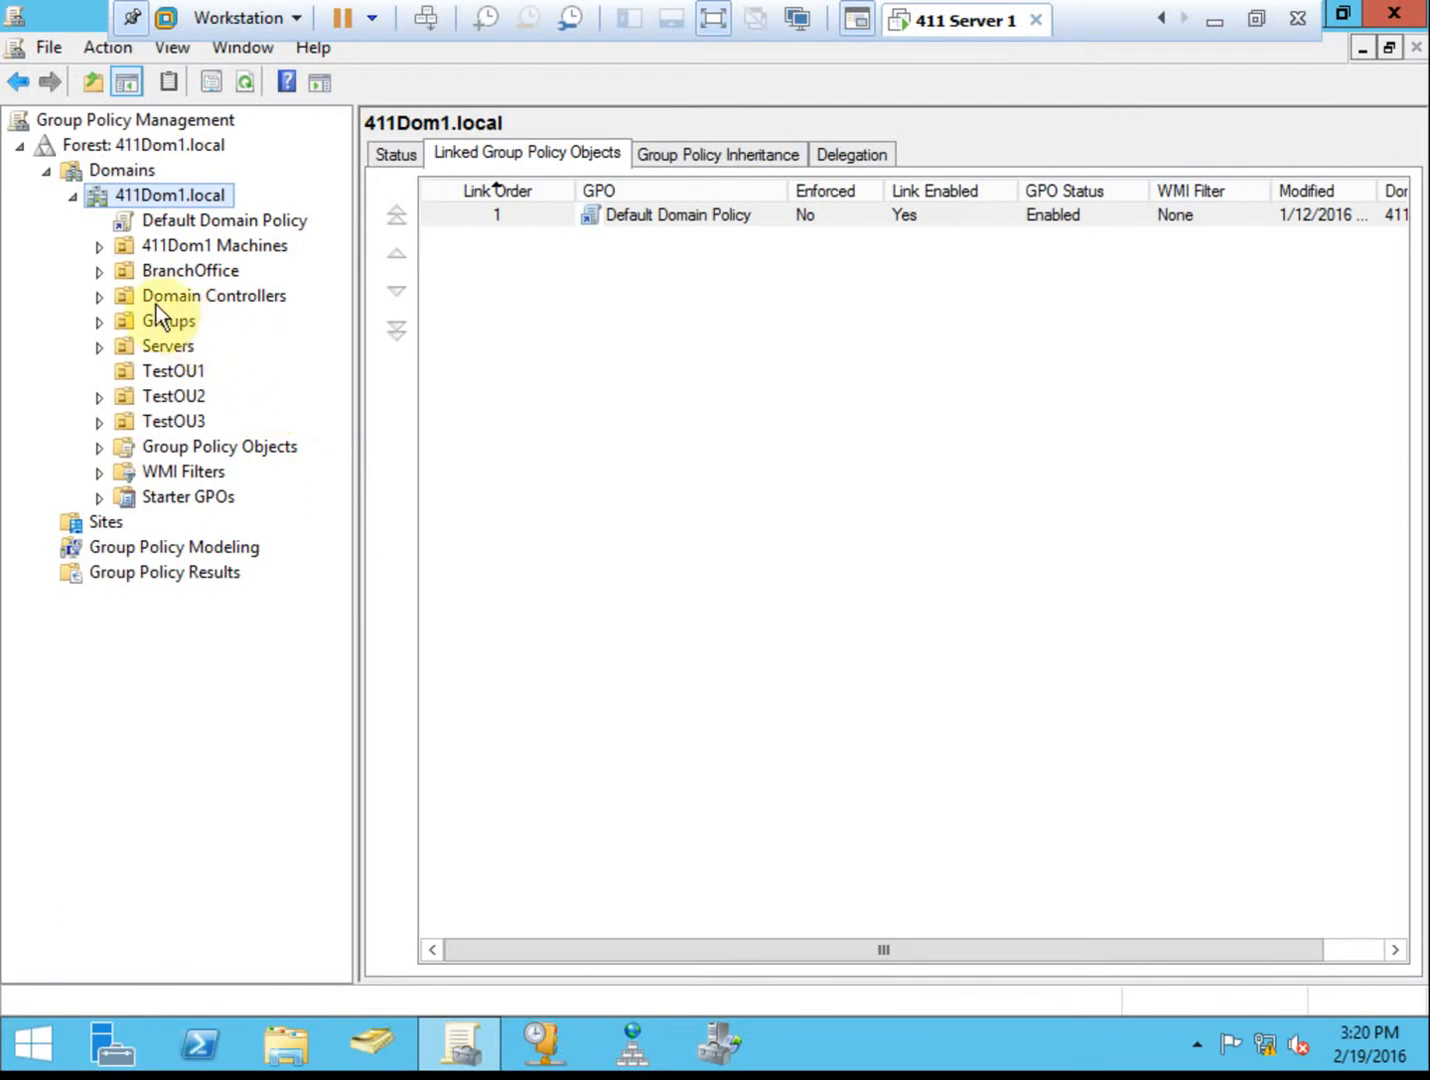
Link the existing UserAcctPol GPO to the Domain Controllers OU, then select Default Domain Policy.
left_click(100, 299)
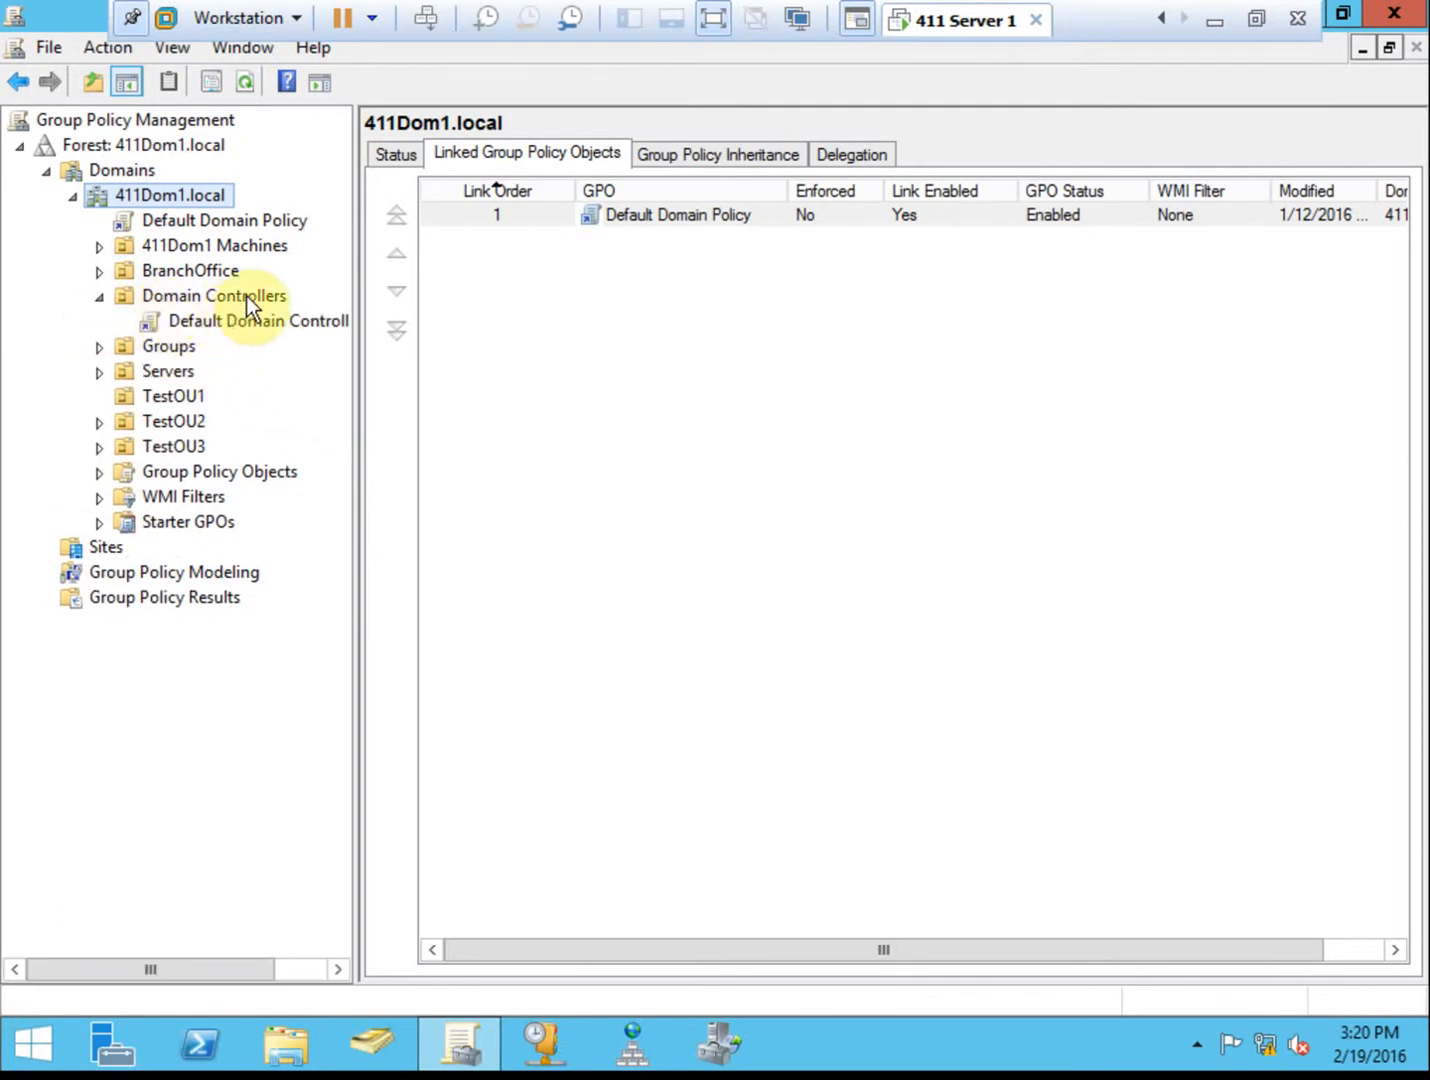
right_click(247, 296)
left_click(429, 347)
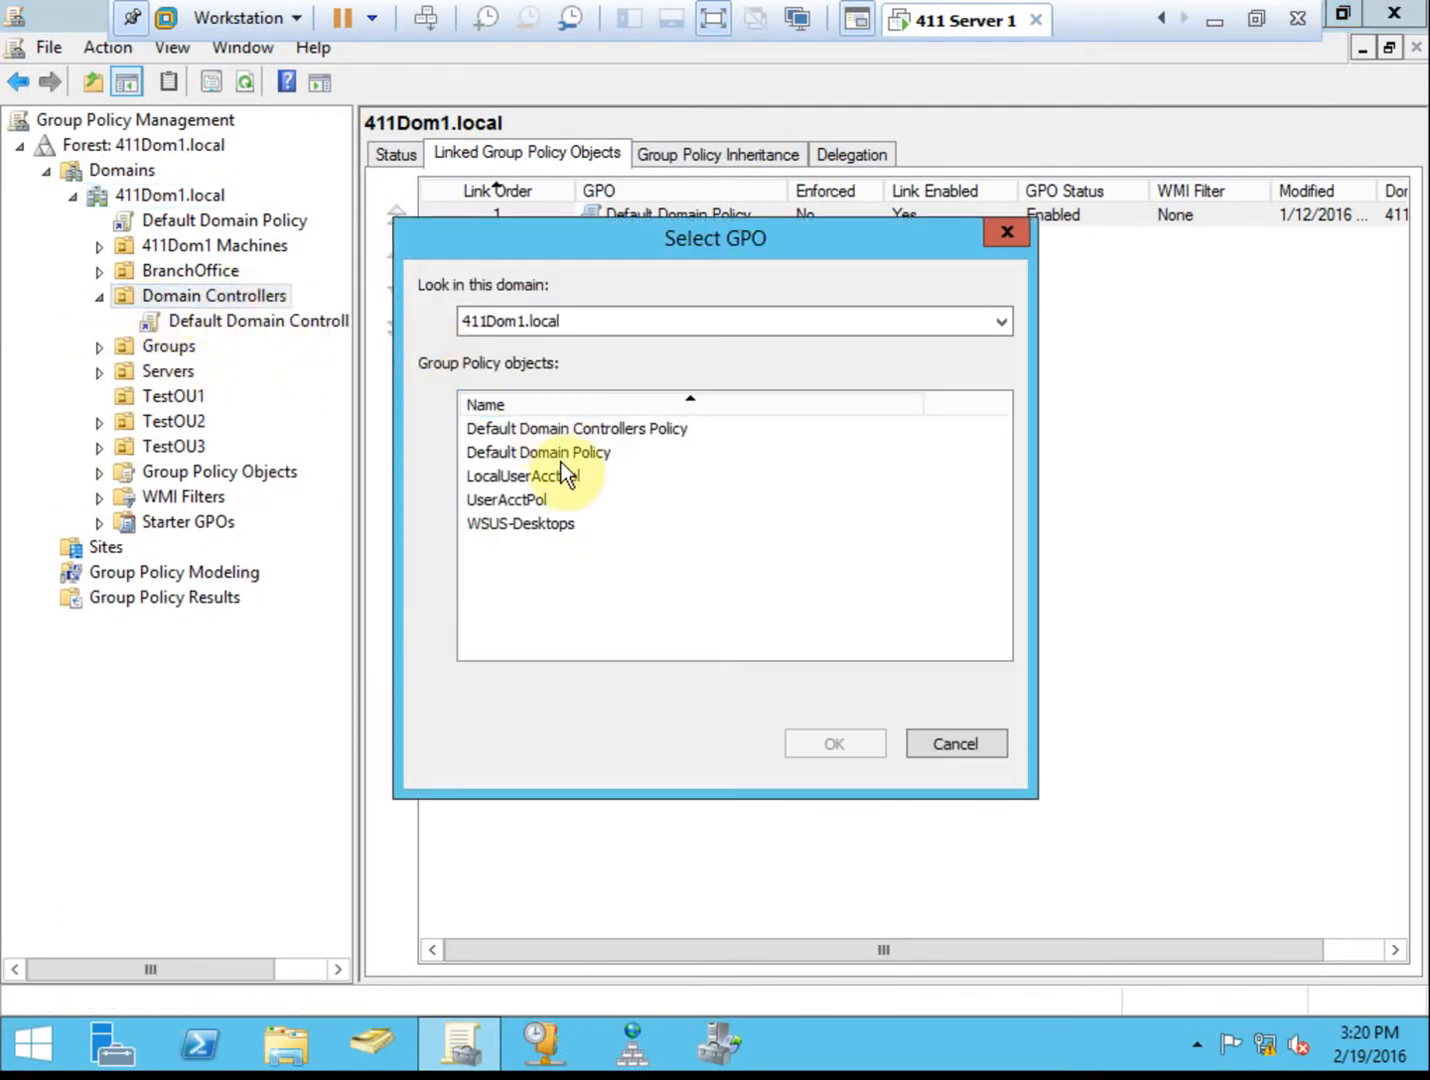
left_click(534, 499)
left_click(835, 743)
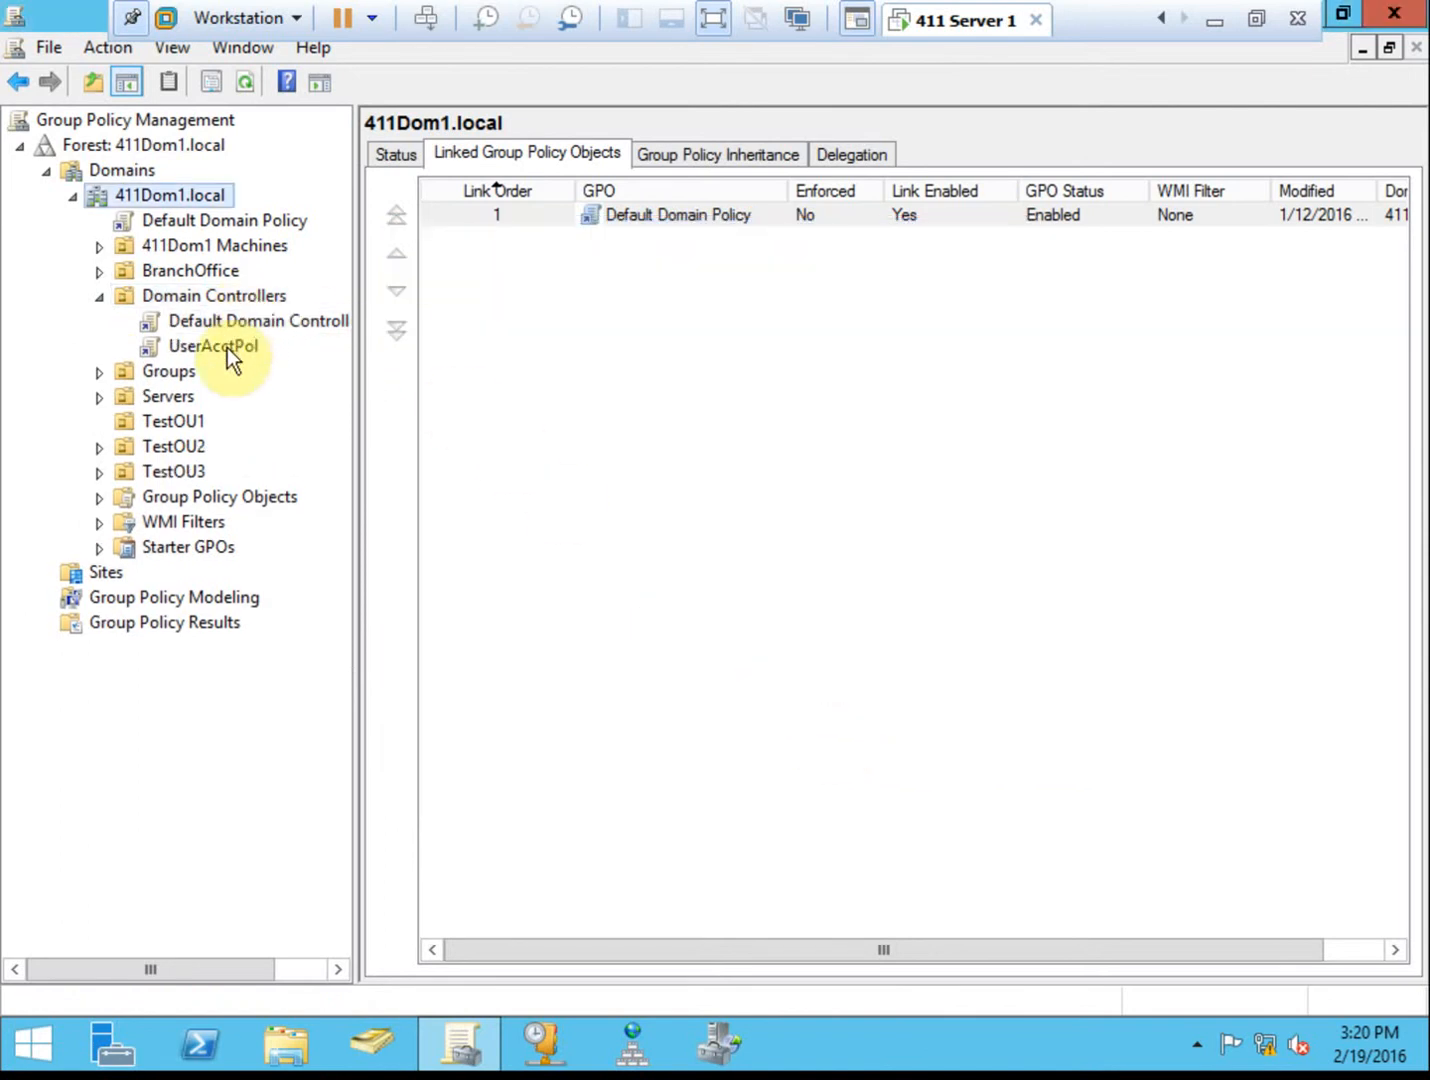
left_click(233, 222)
Compare the password policy tables of Default Domain Policy and UserAcctPol under Domain Controllers.
left_click(539, 343)
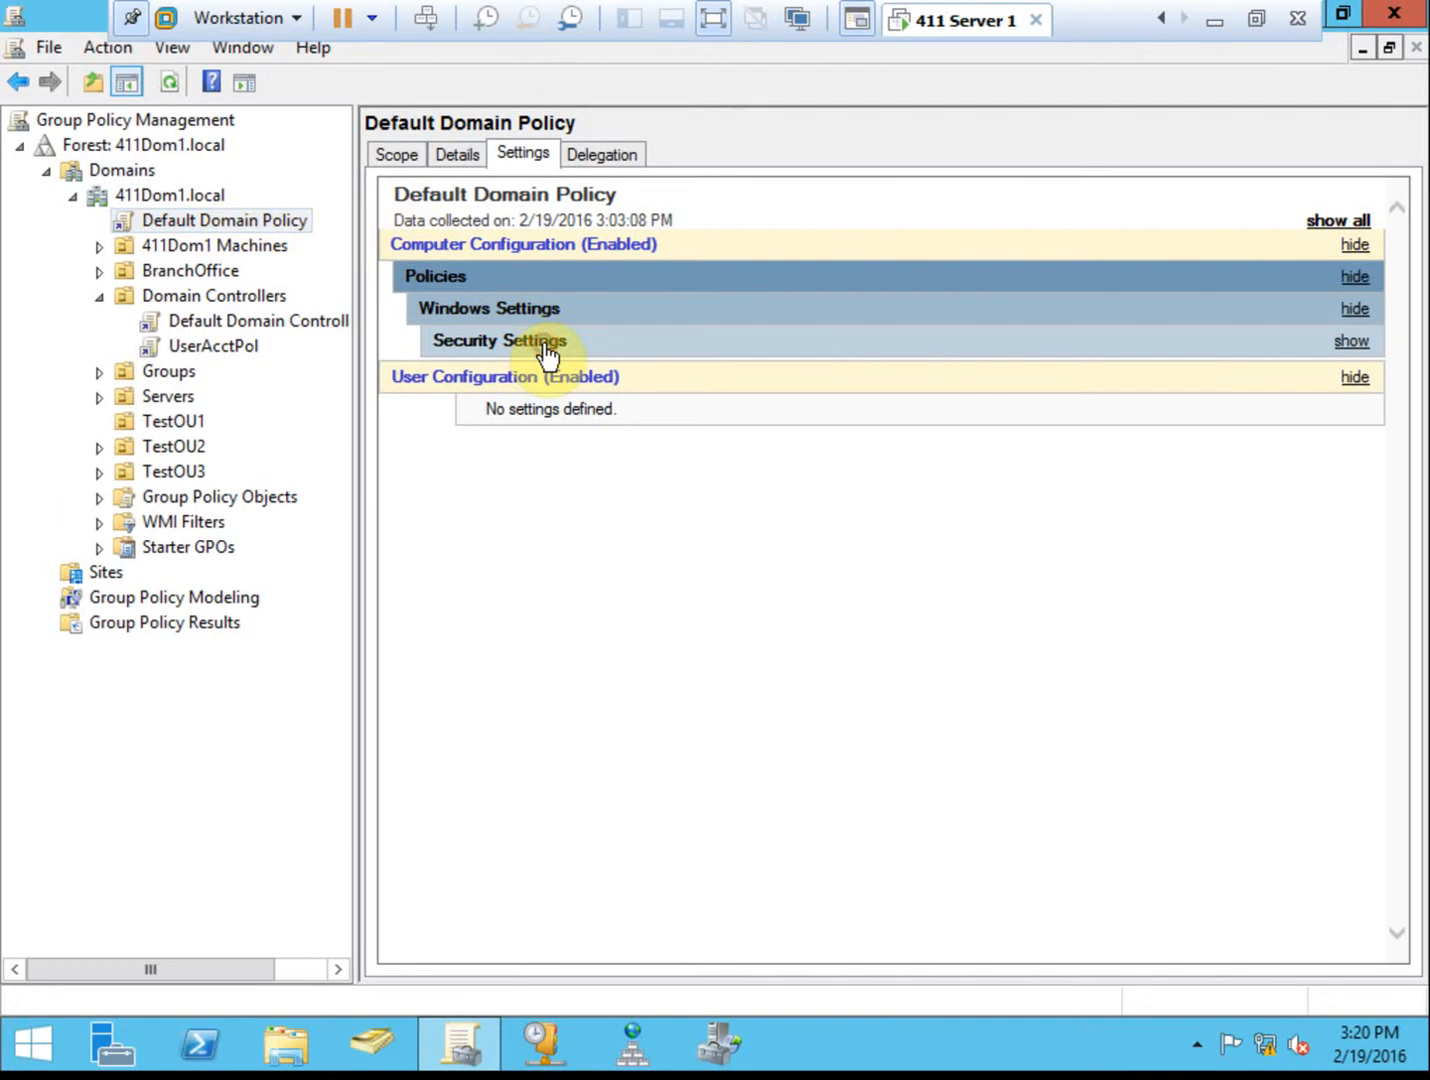
left_click(612, 377)
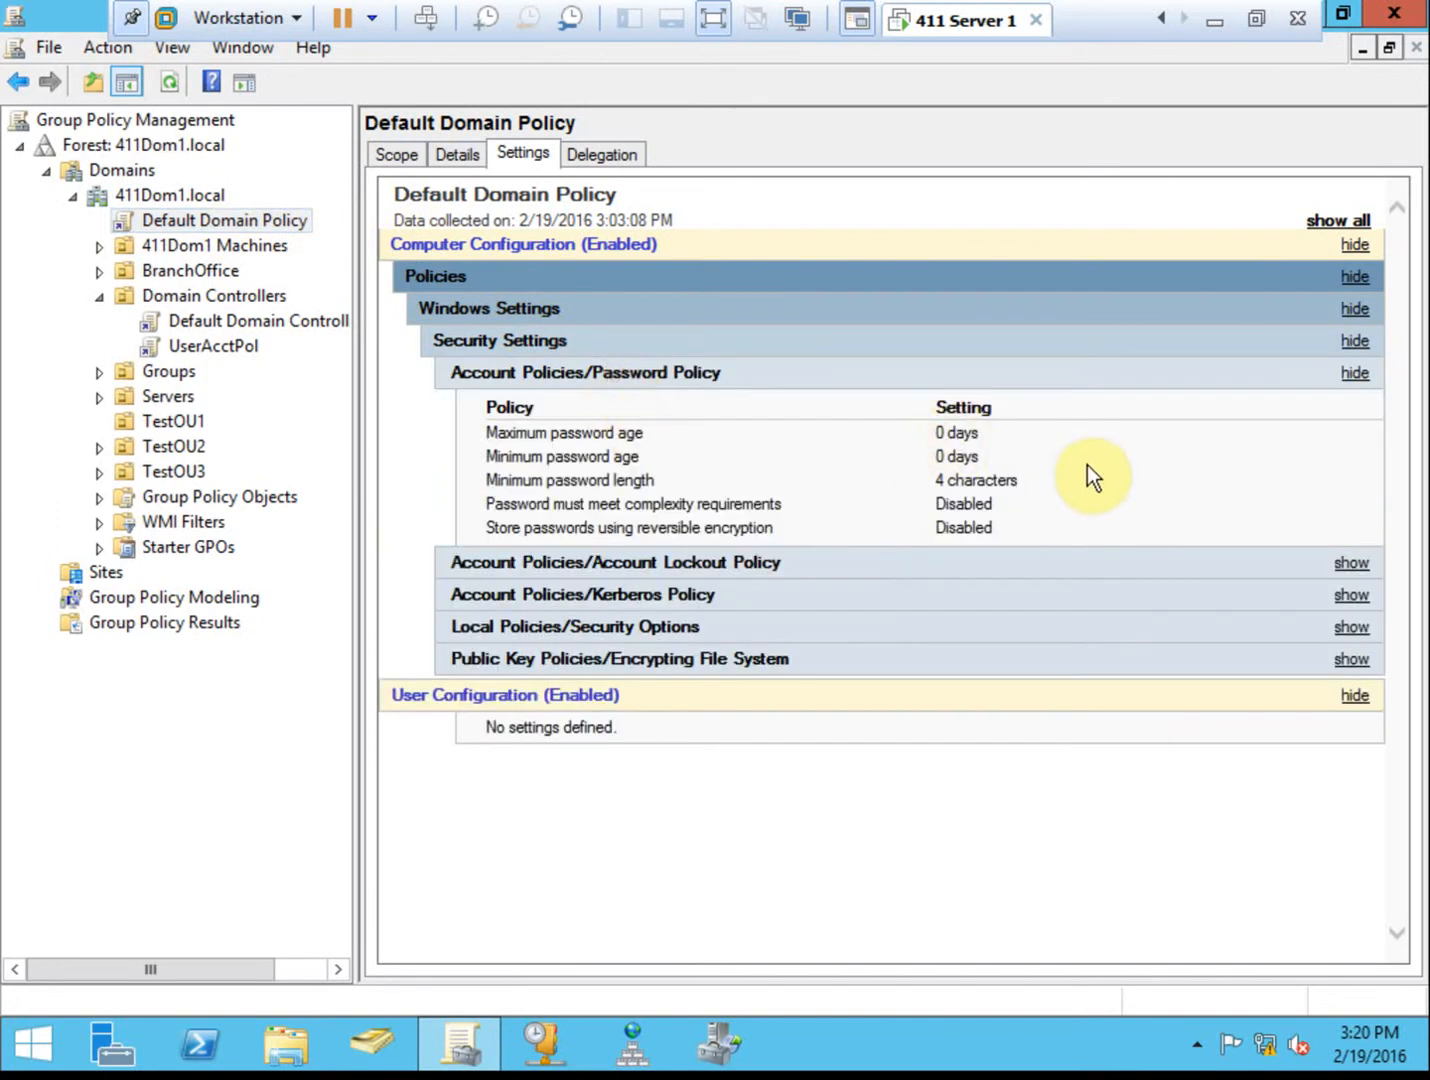
left_click(195, 296)
left_click(237, 345)
left_click(614, 343)
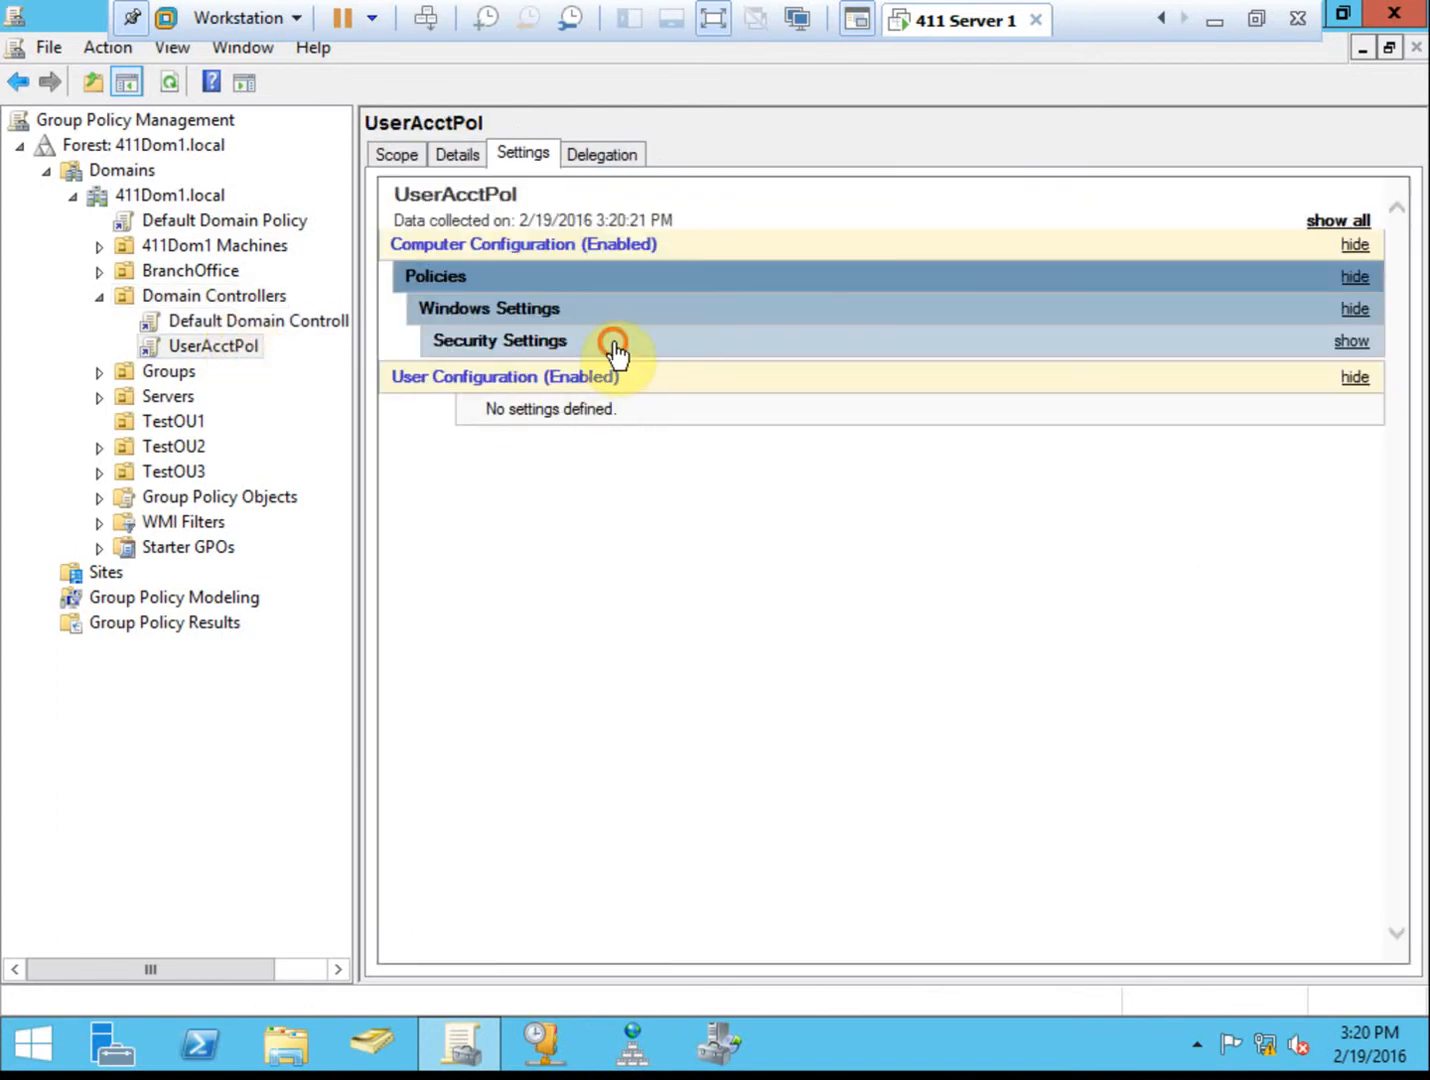
left_click(615, 368)
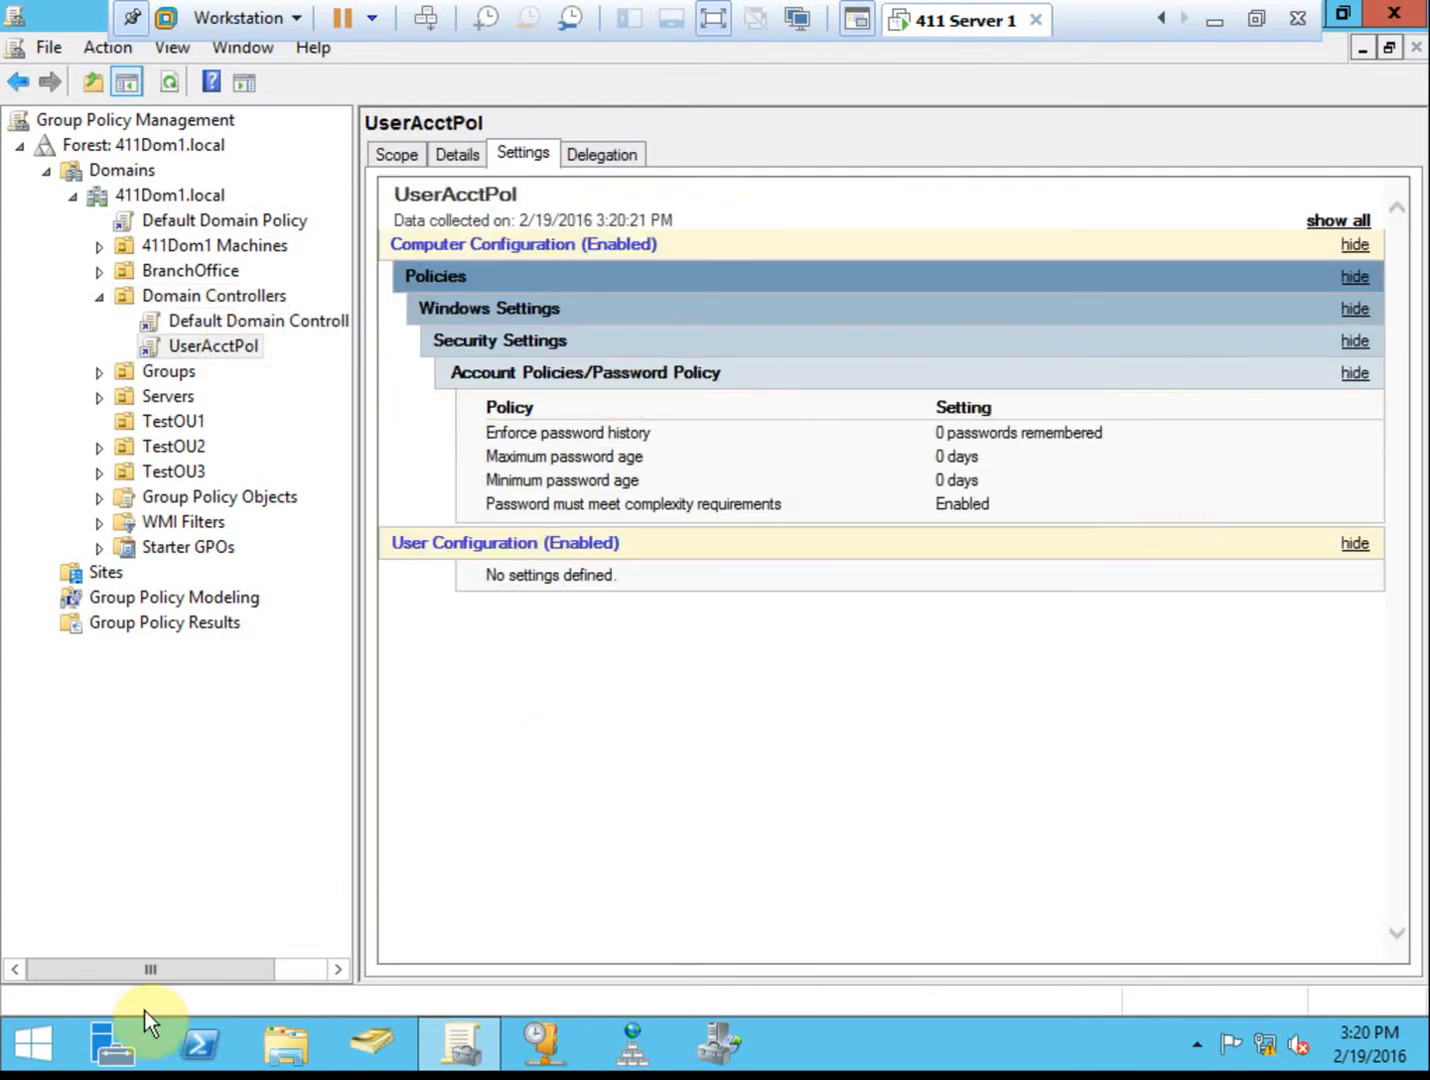
left_click(33, 1045)
Run gpupdate in an administrator Command Prompt until computer policy updates successfully, then close it.
left_click(111, 449)
type("gpupdate")
key("Return")
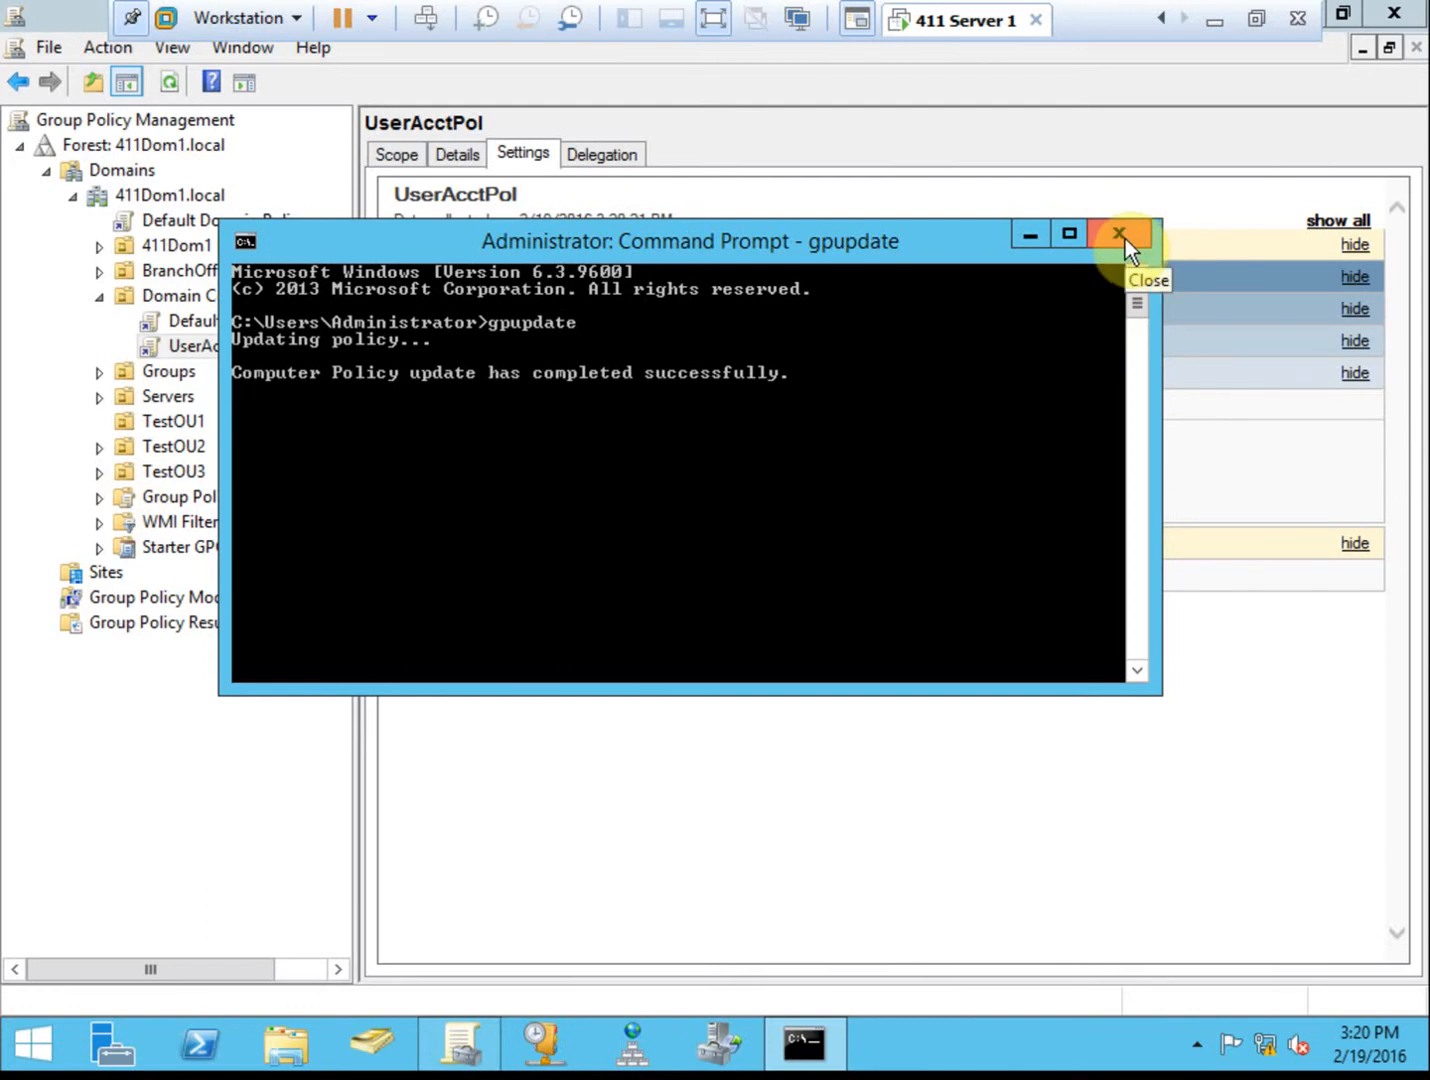
left_click(1125, 239)
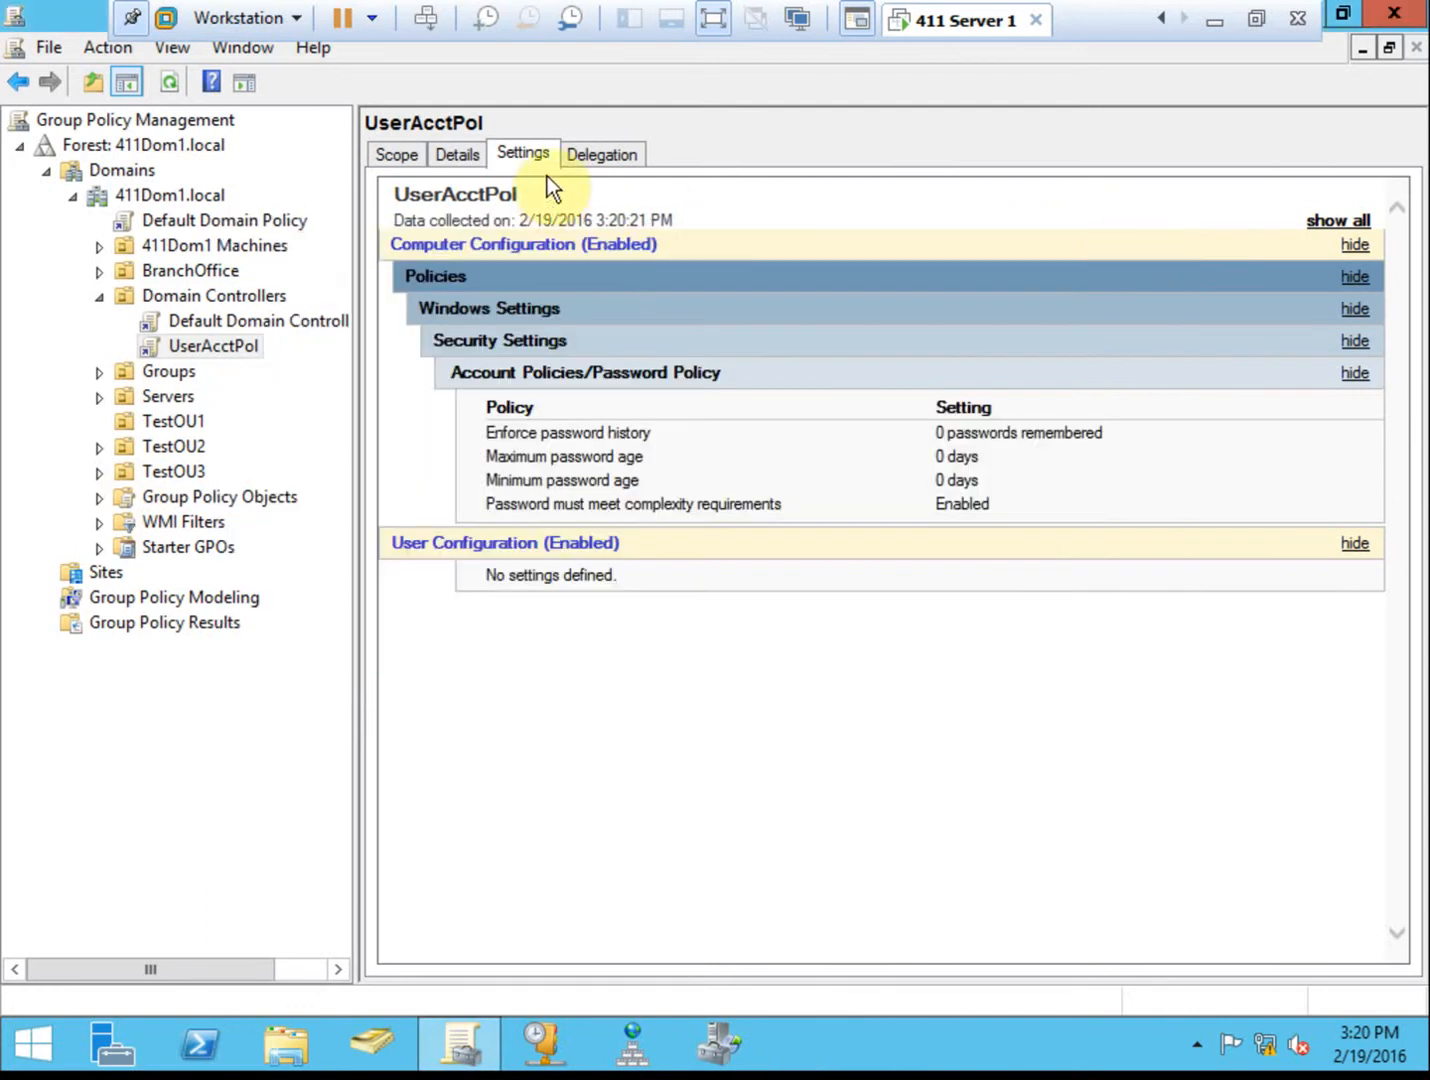
left_click(430, 20)
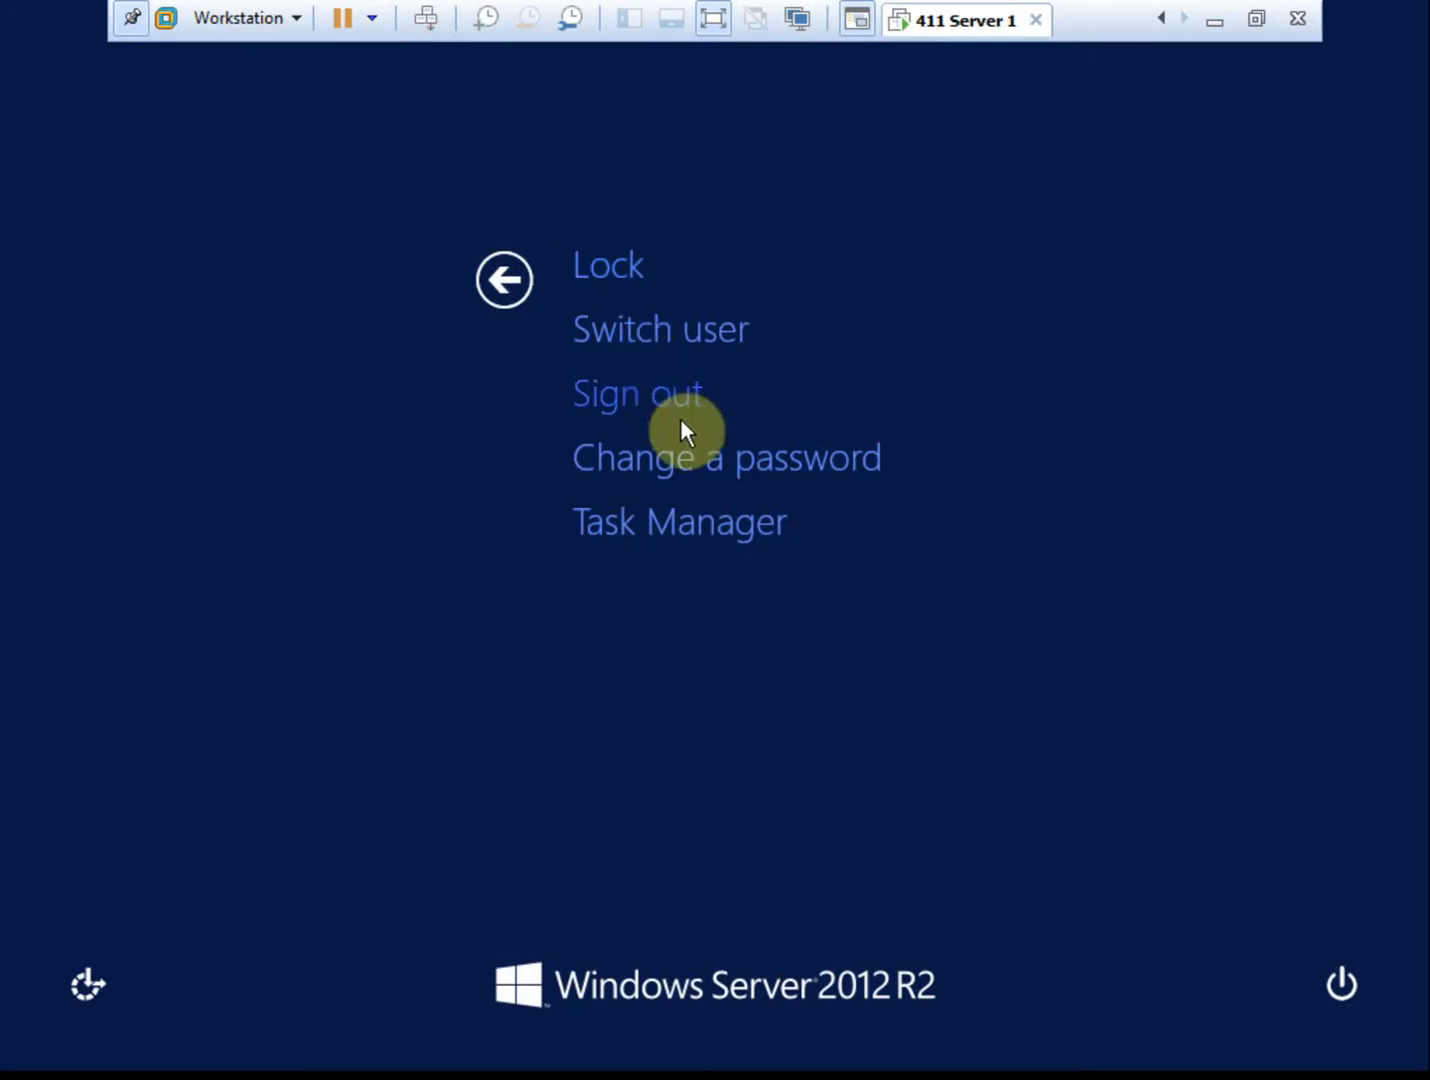
left_click(745, 460)
type("●●●●●●●●●●")
key("Tab")
type("●●●")
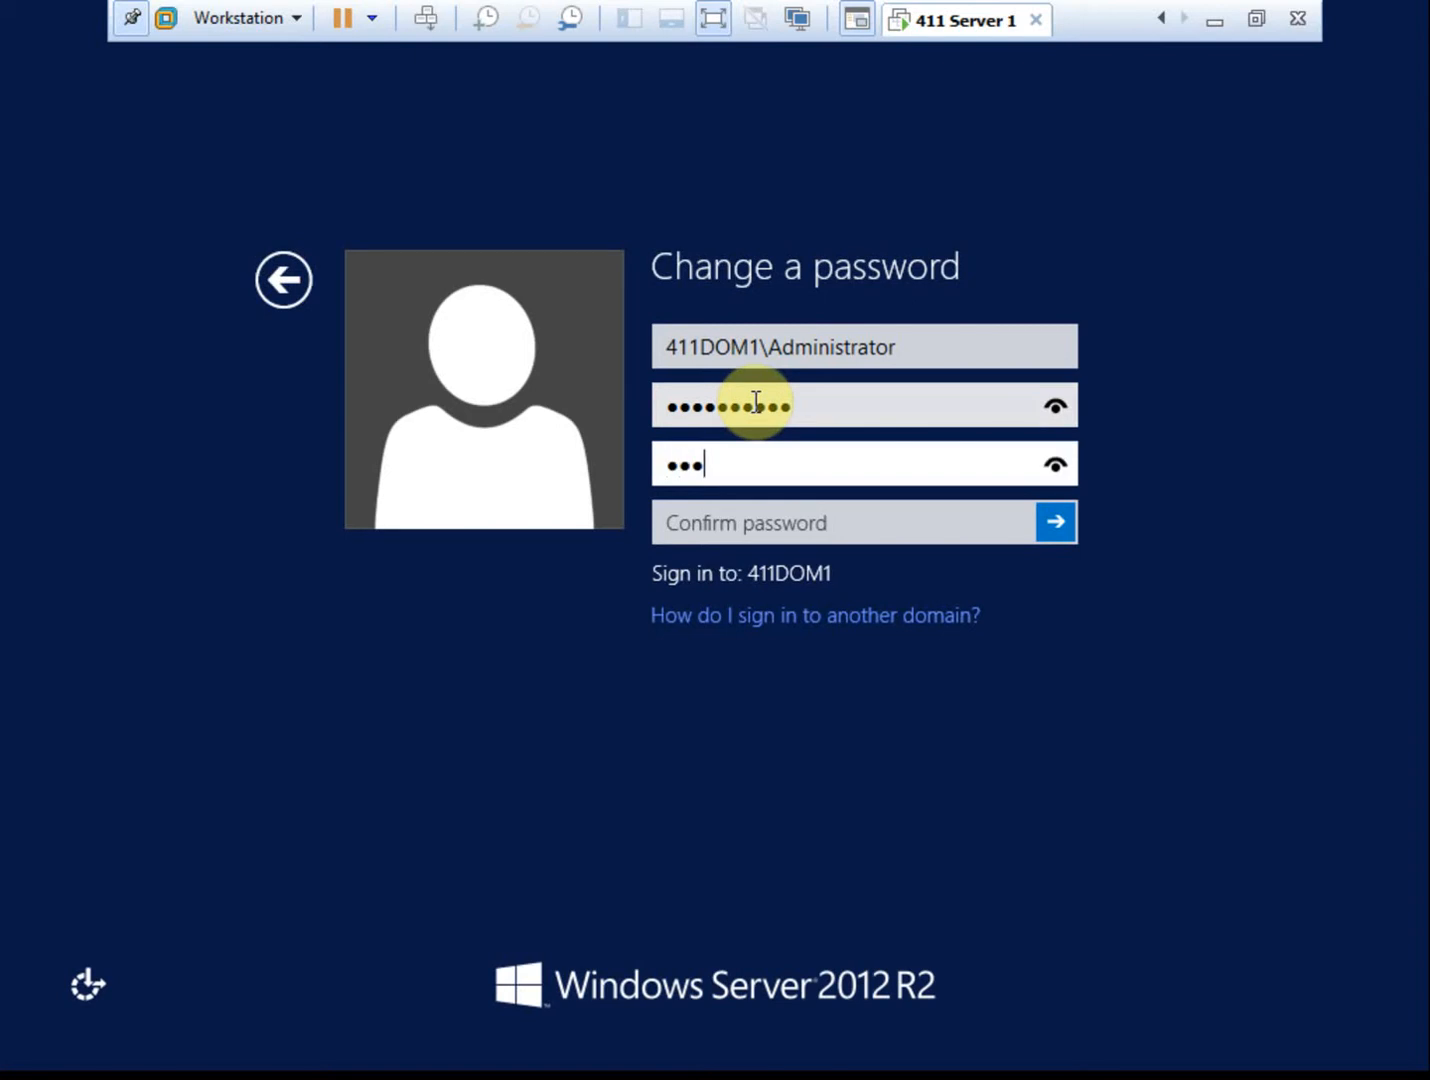
type("●●●●●●●")
key("Tab")
type("●●●●●●●●●●")
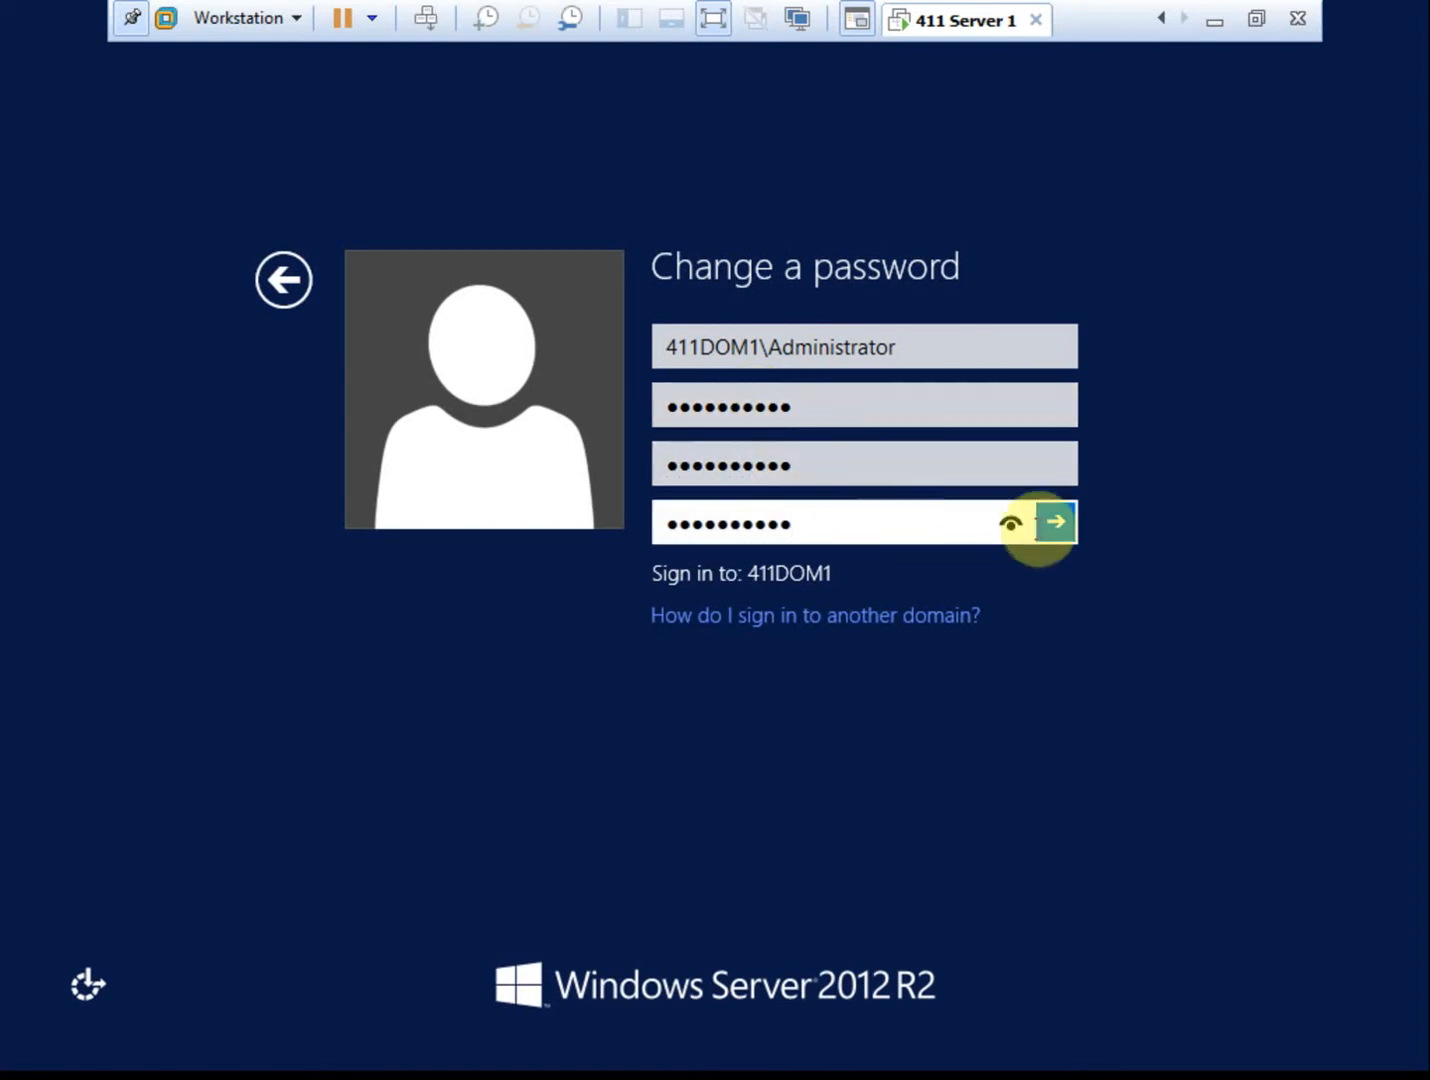
left_click(1067, 524)
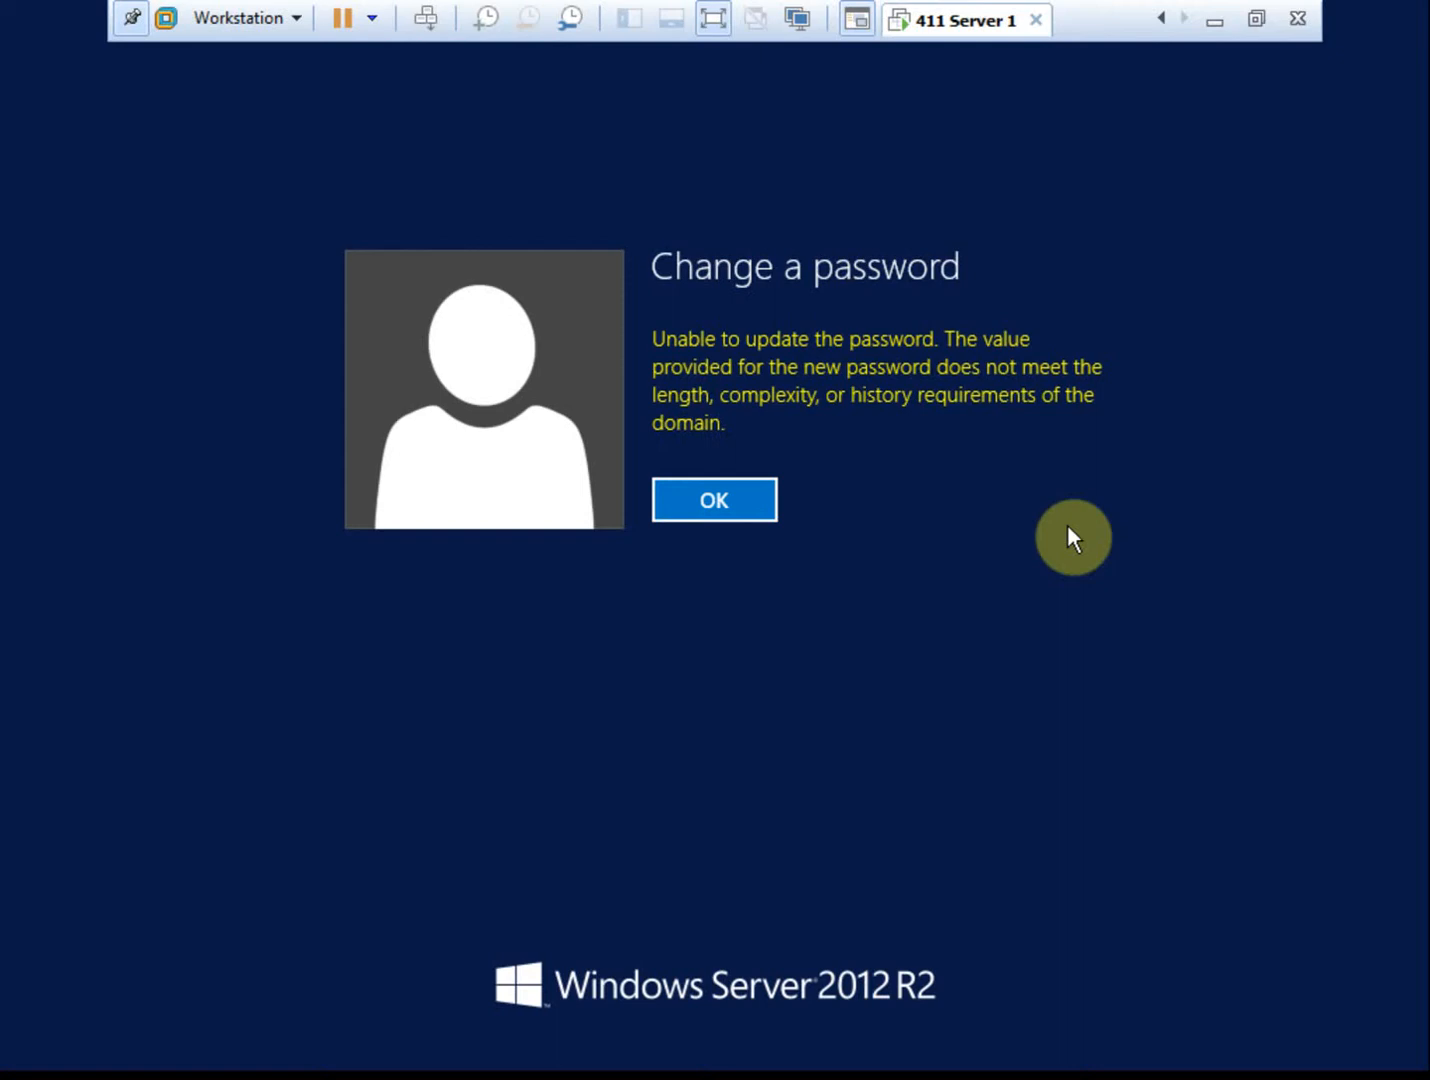
left_click(757, 497)
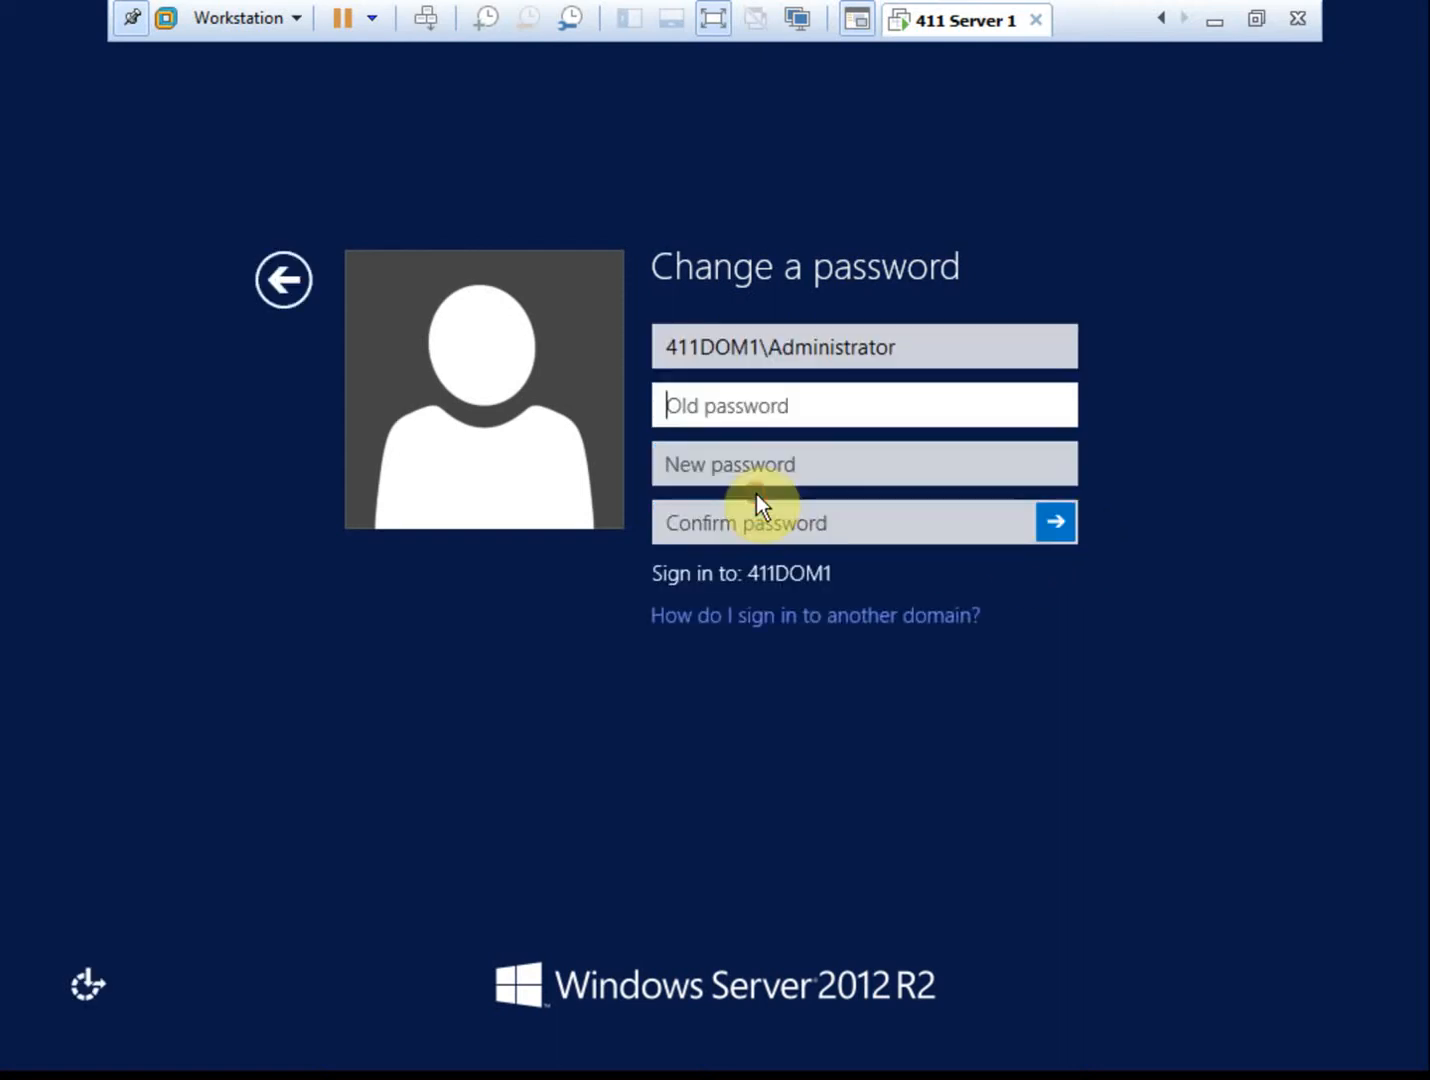
left_click(283, 278)
left_click(503, 279)
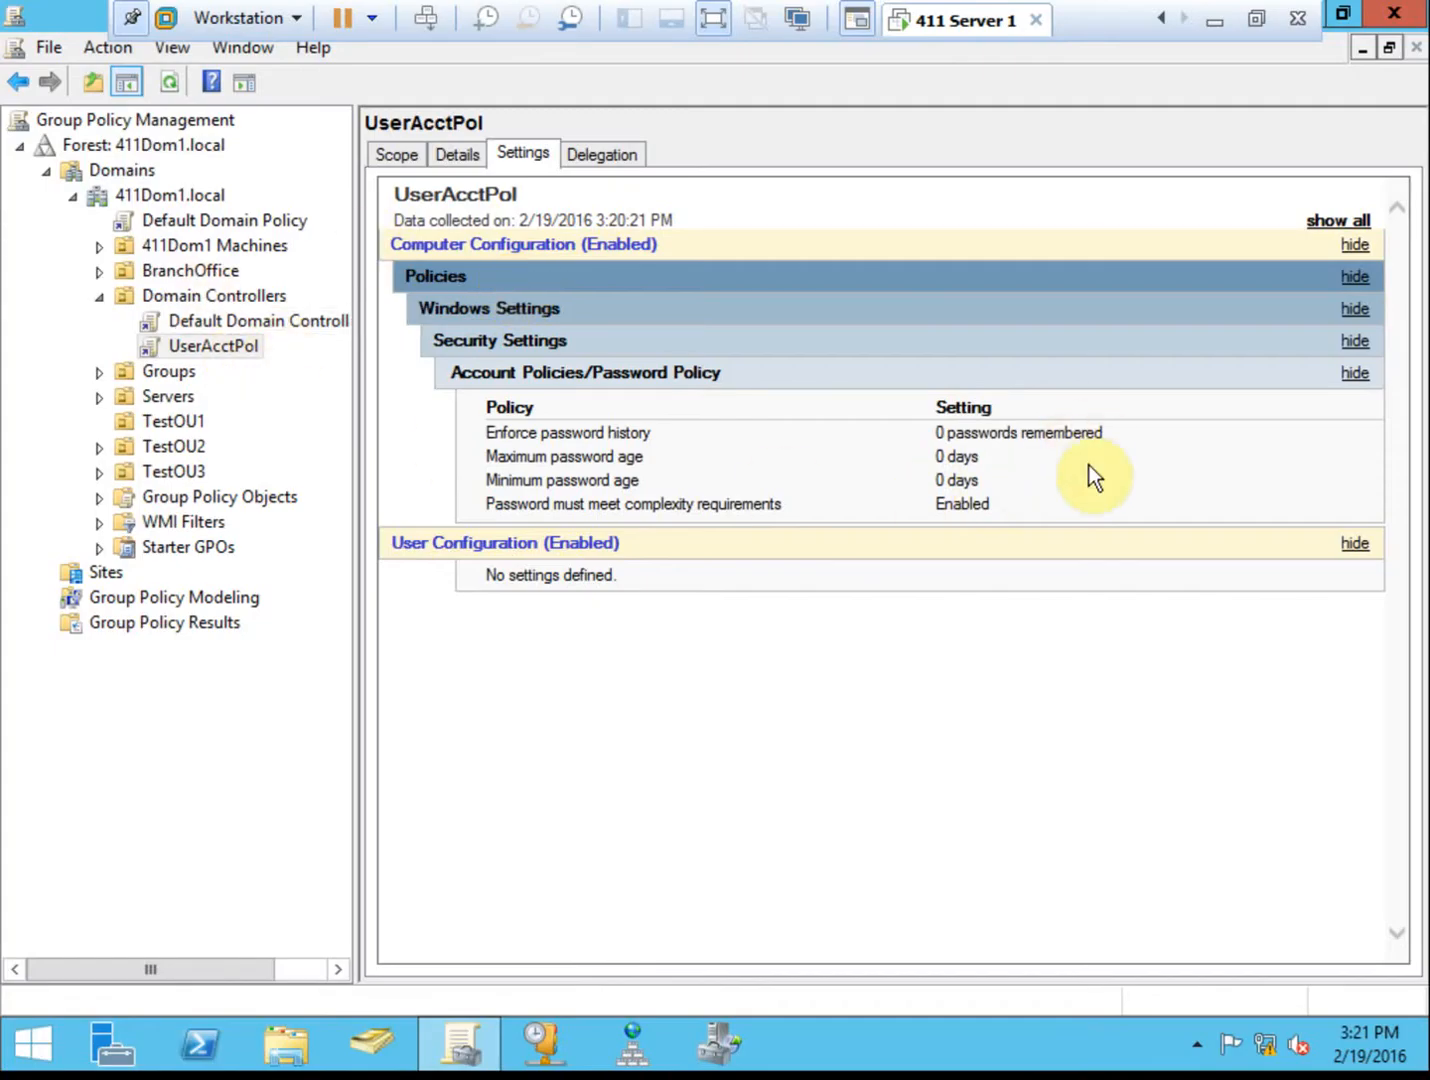
Review Default Domain Policy's password settings (4-character minimum, complexity Disabled) and open it for editing.
left_click_drag(987, 504, 493, 509)
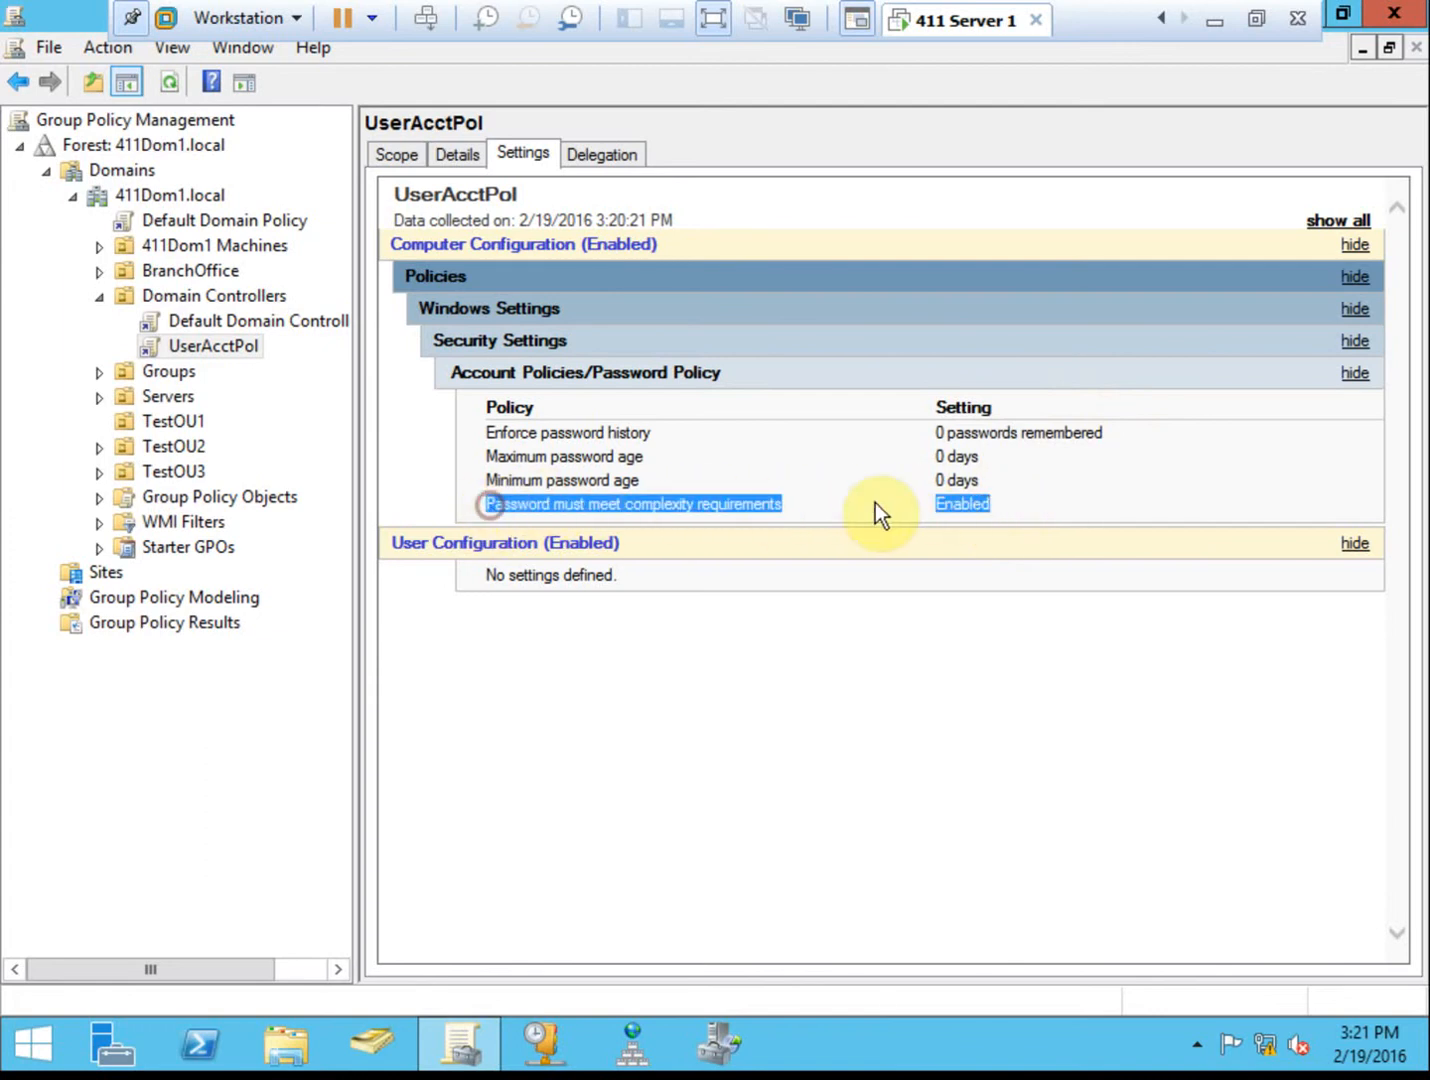
left_click(1034, 503)
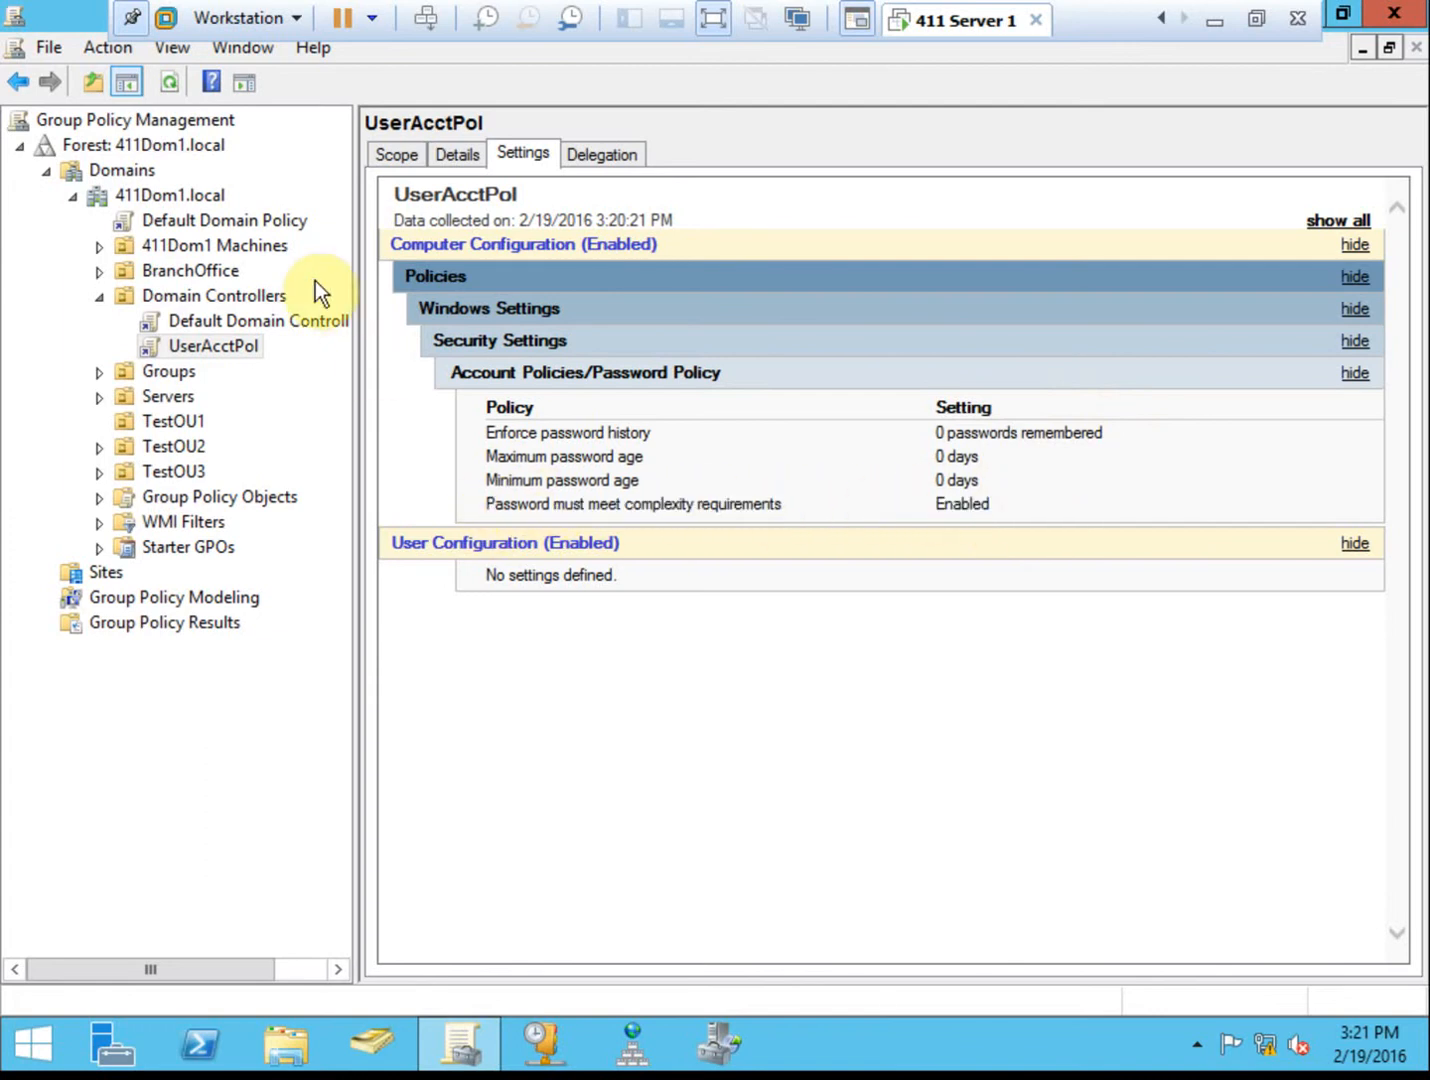
left_click(281, 222)
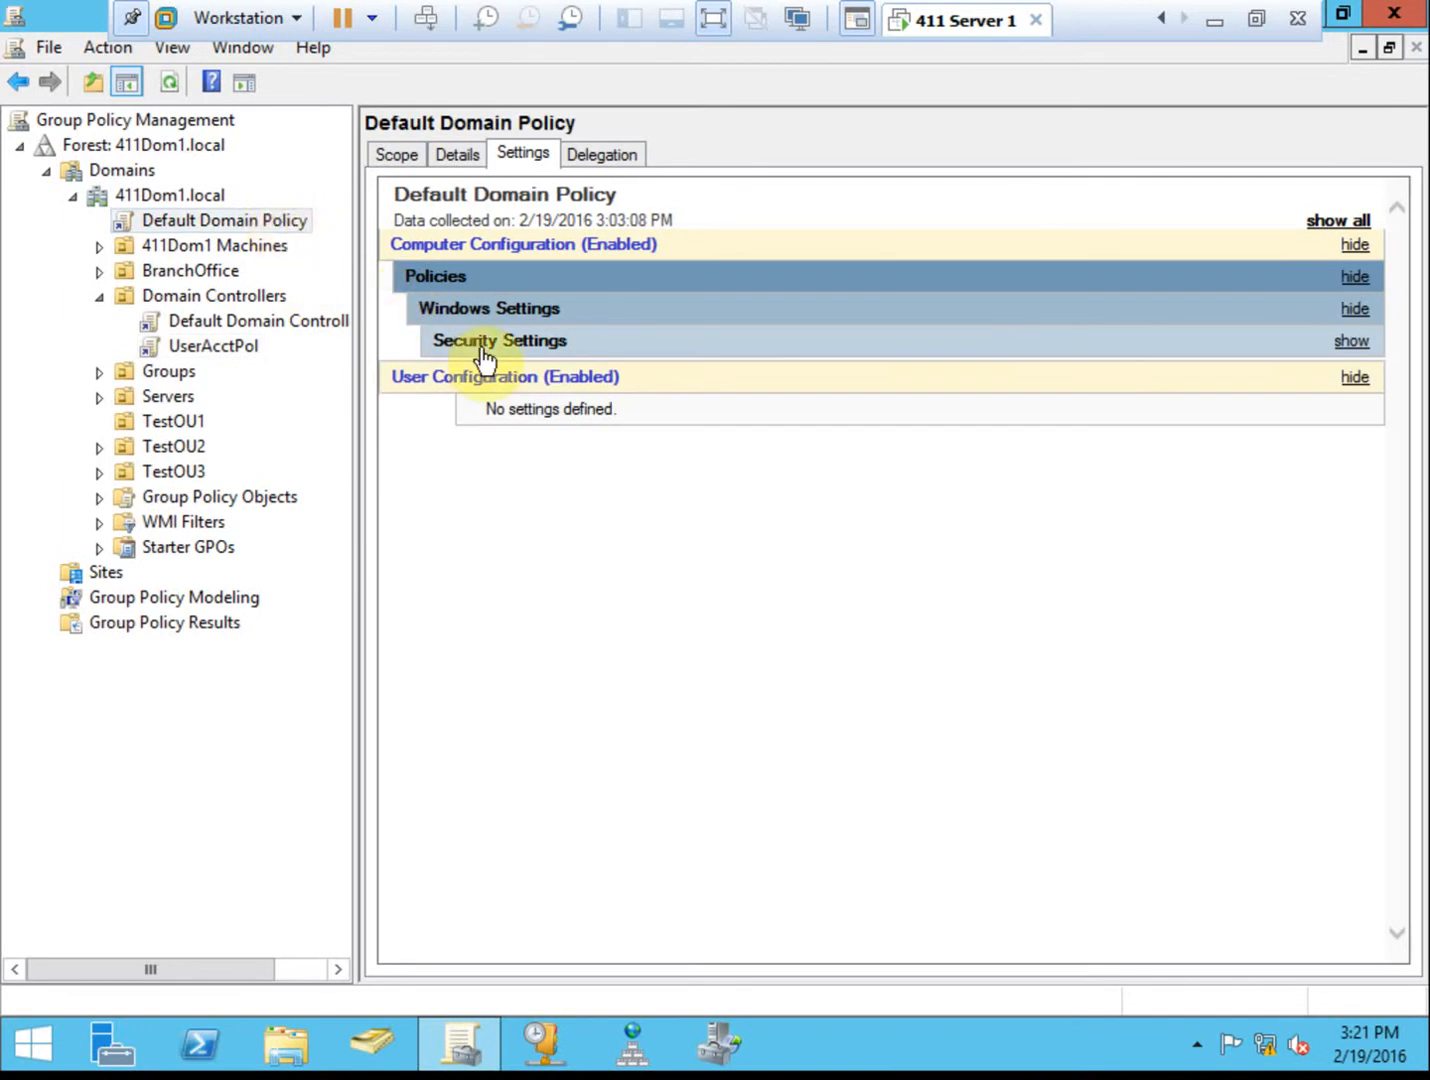
left_click(468, 343)
left_click(657, 380)
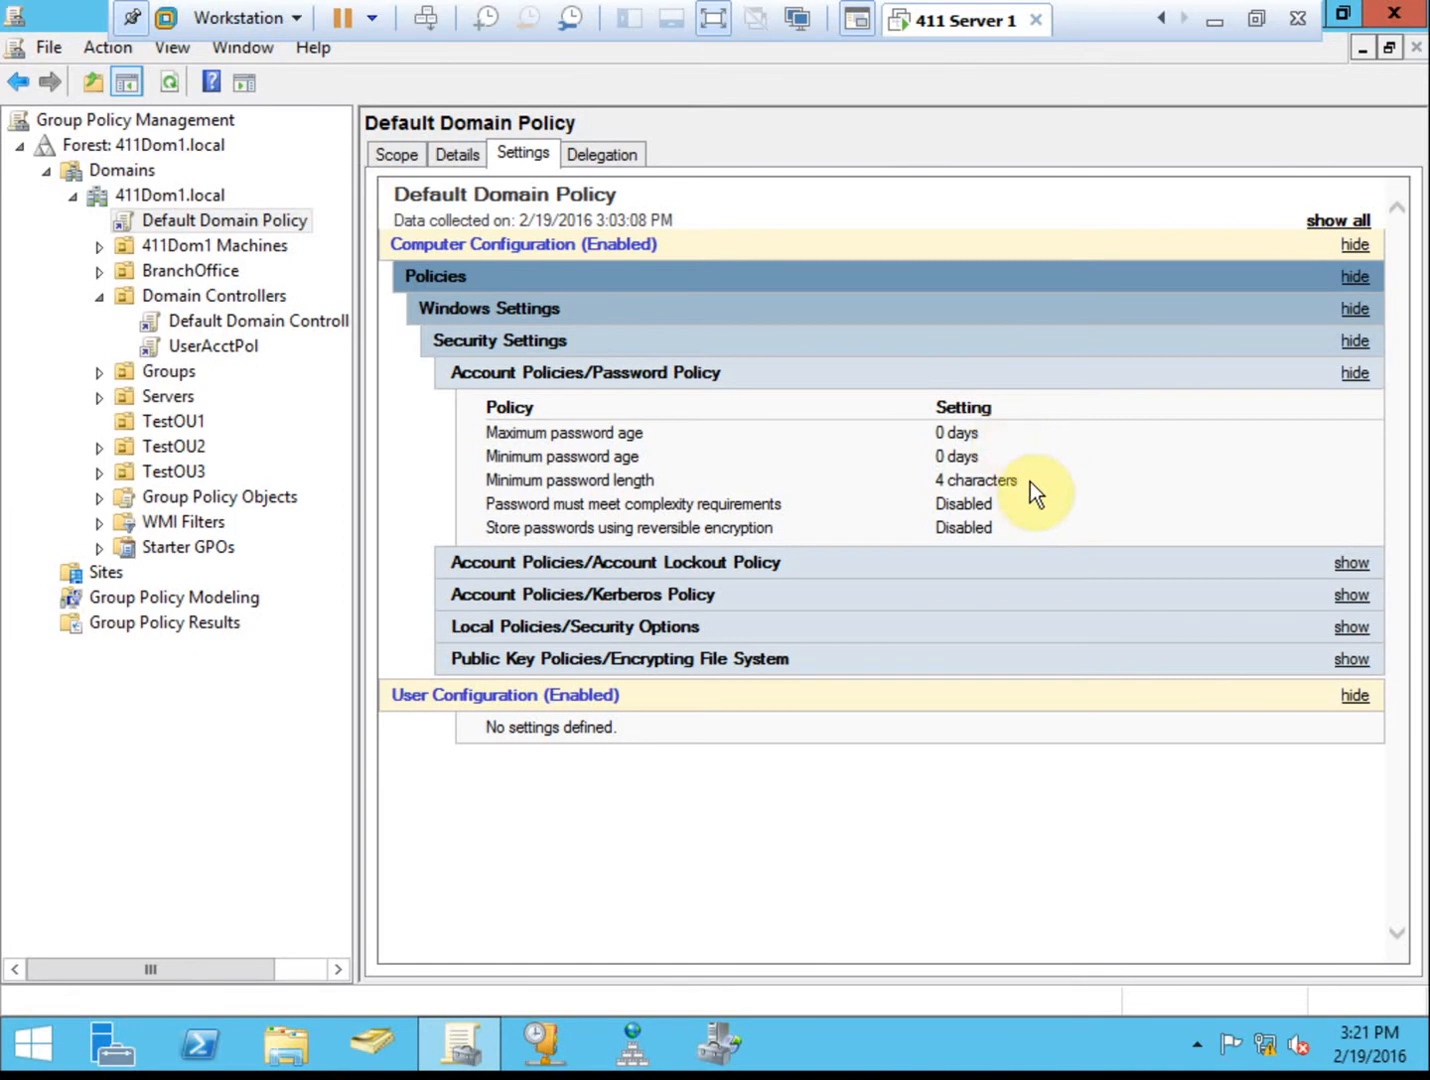
left_click_drag(1030, 482, 932, 504)
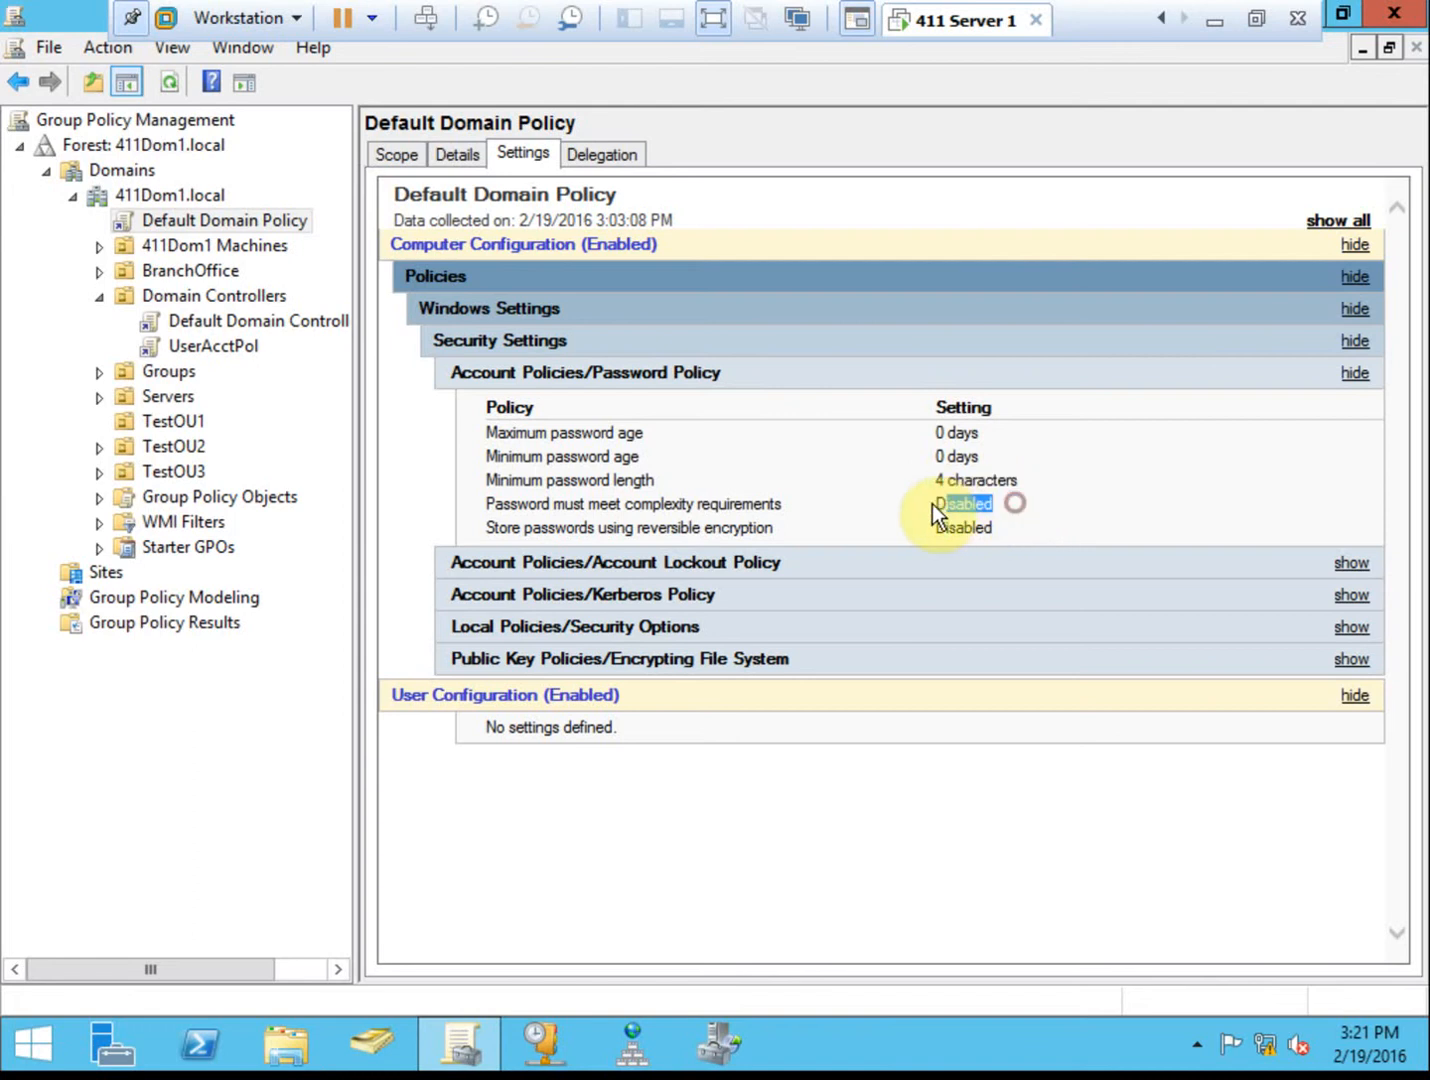
right_click(238, 223)
left_click(287, 239)
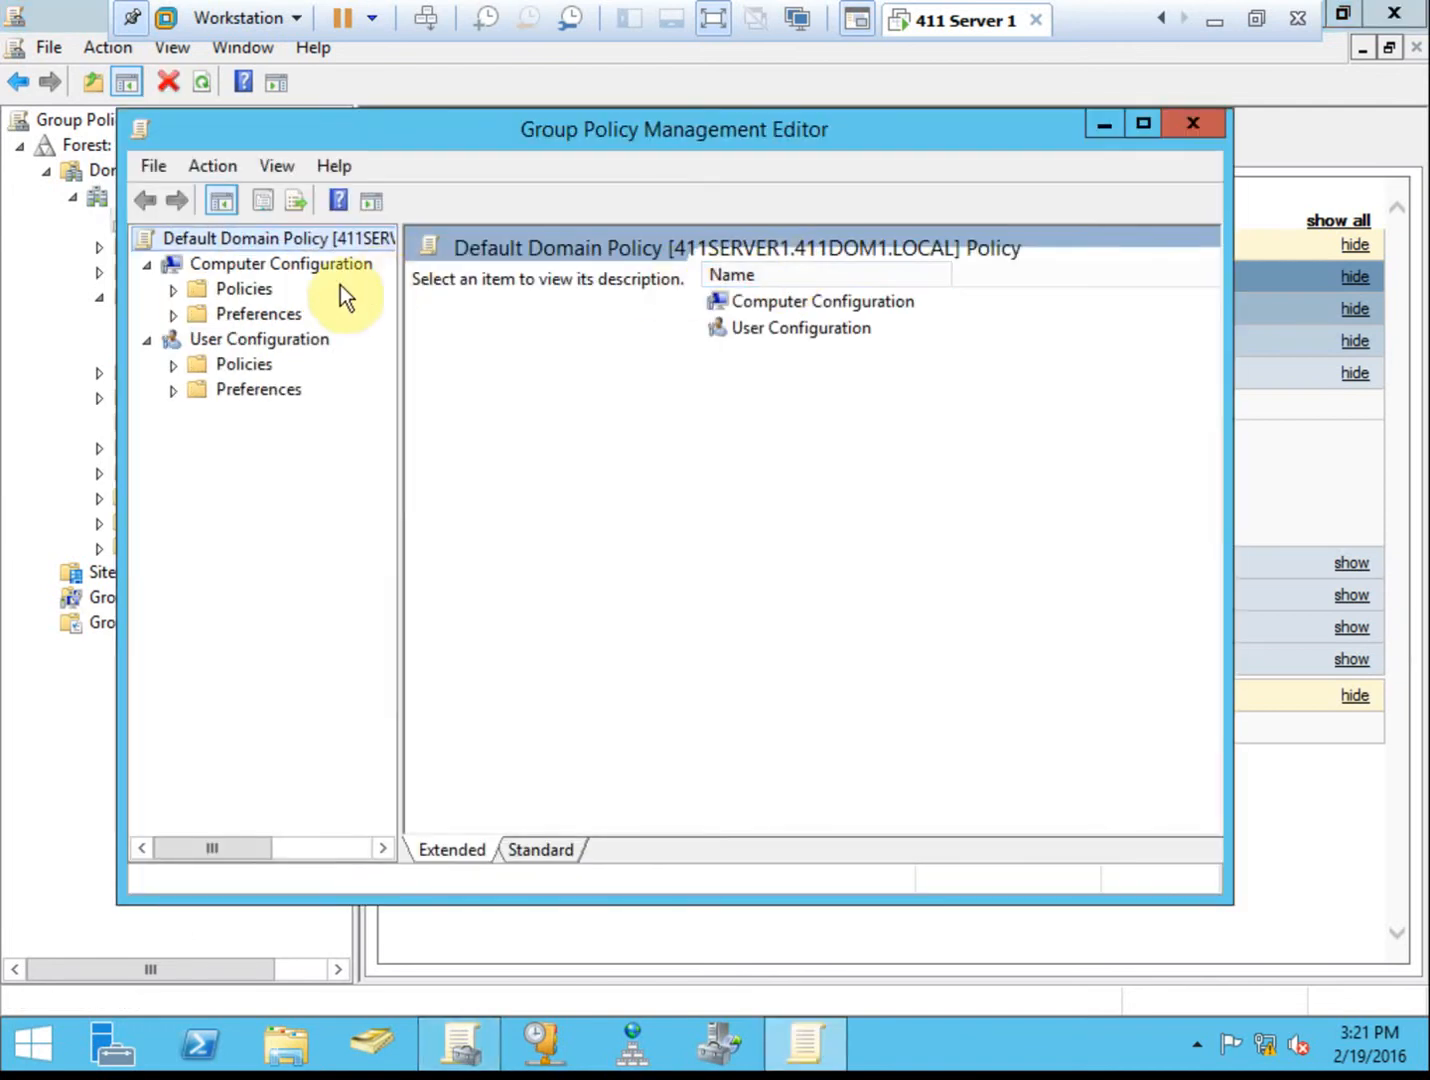
Navigate the editor to Computer Configuration > Security Settings > Account Policies > Password Policy.
double_click(258, 293)
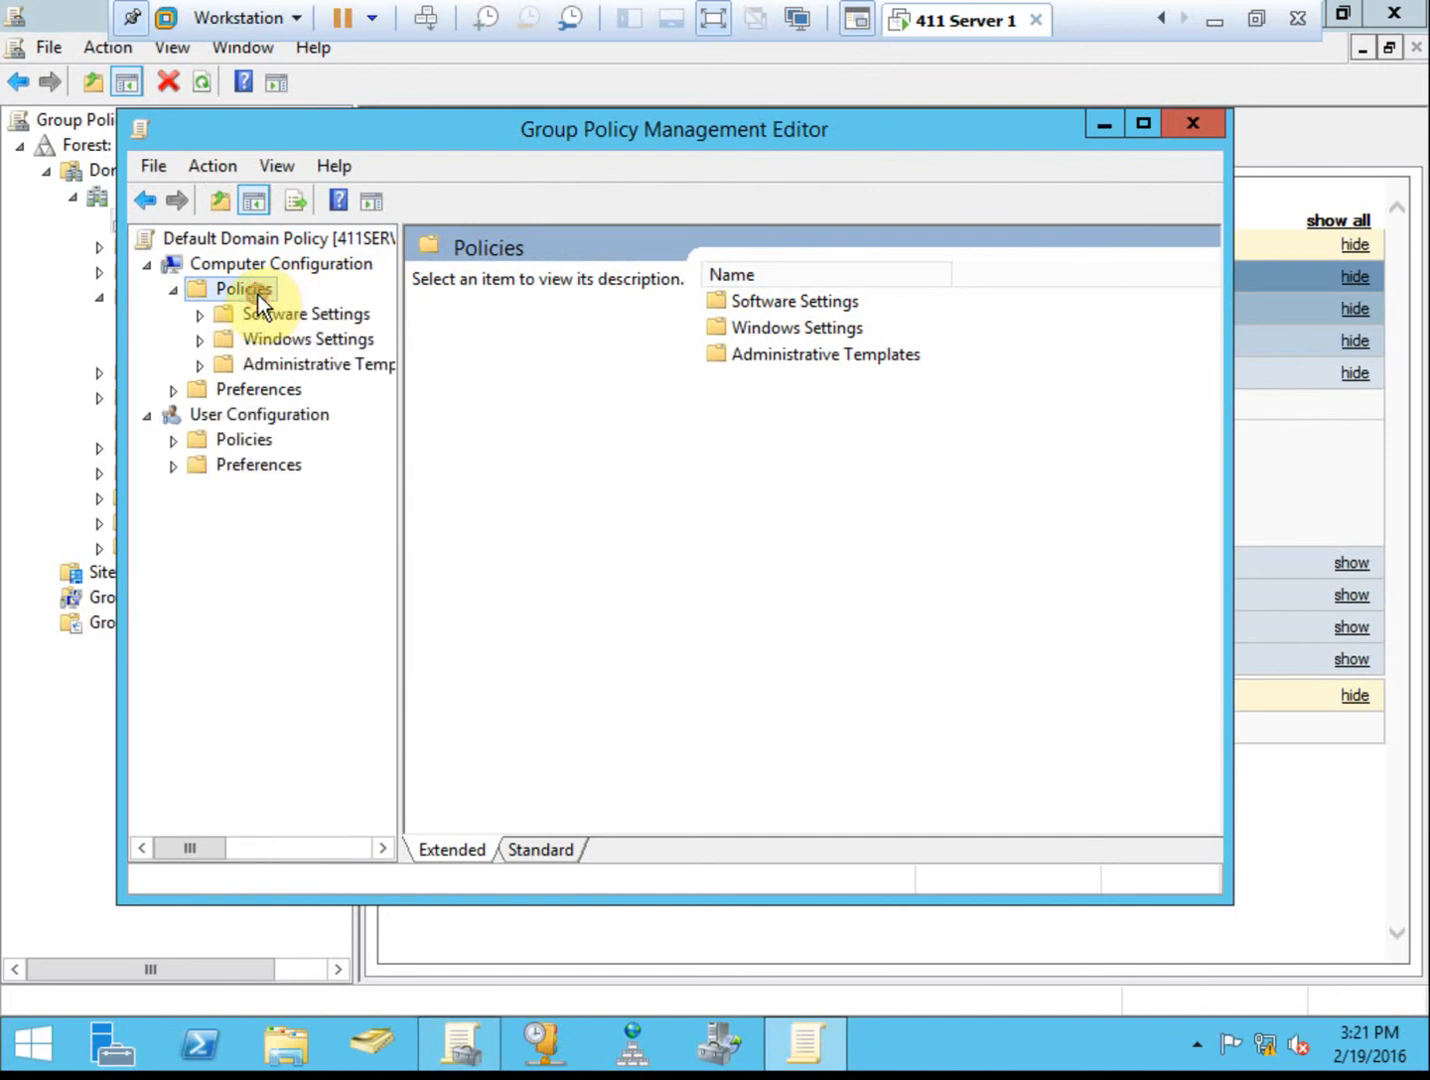
left_click(288, 343)
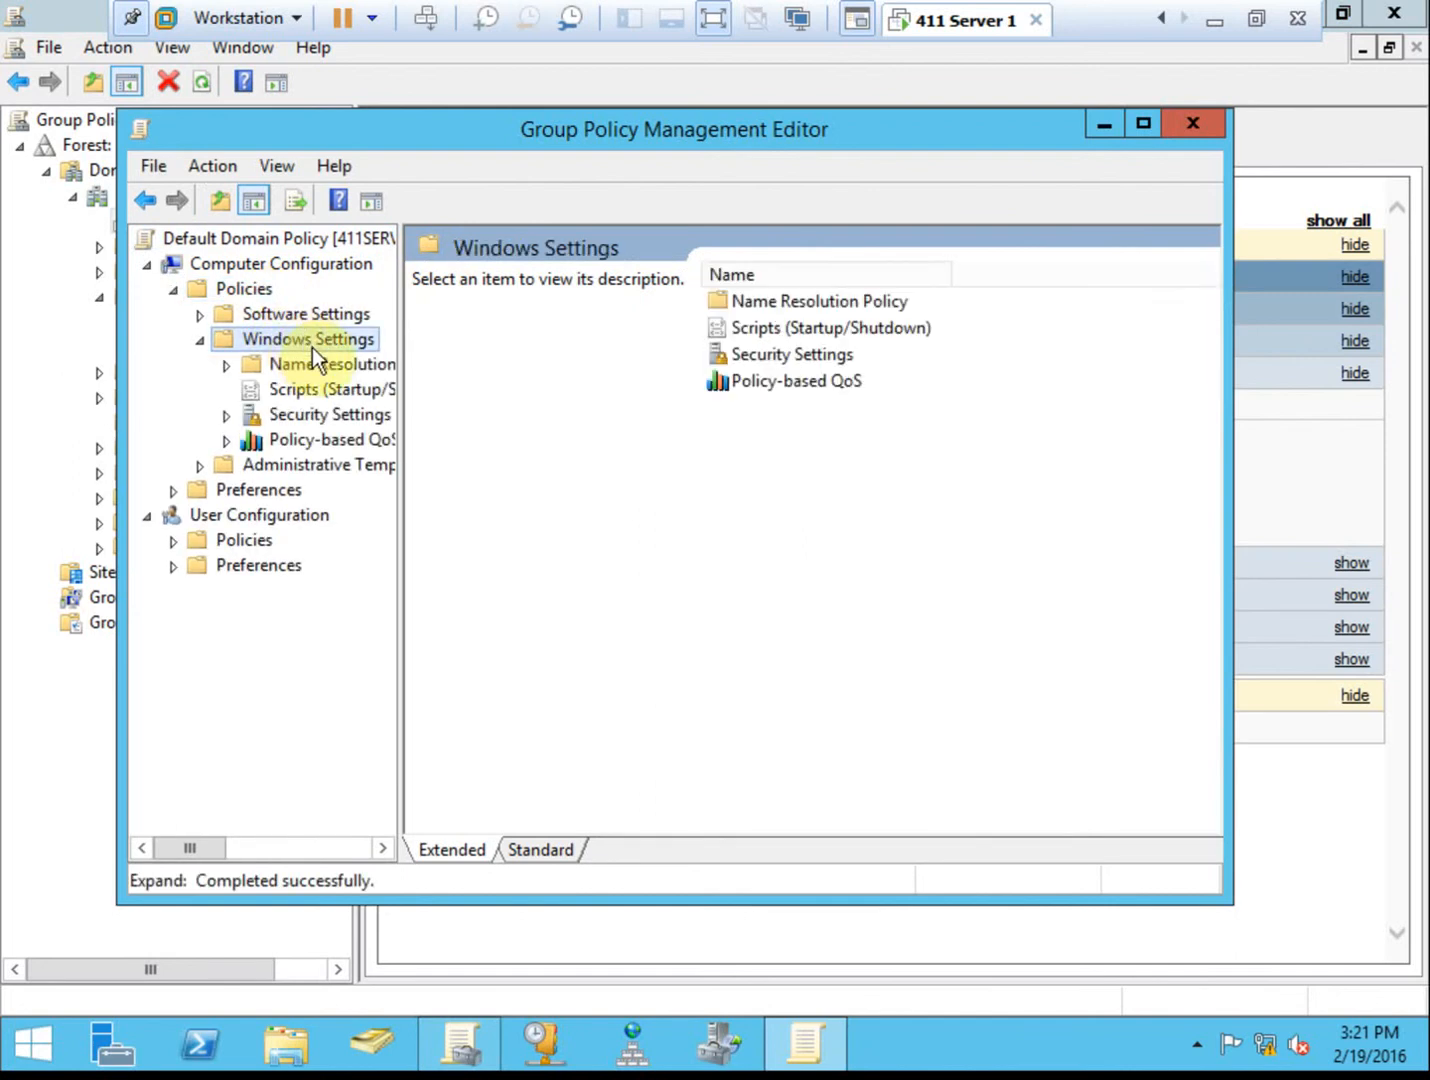
double_click(337, 414)
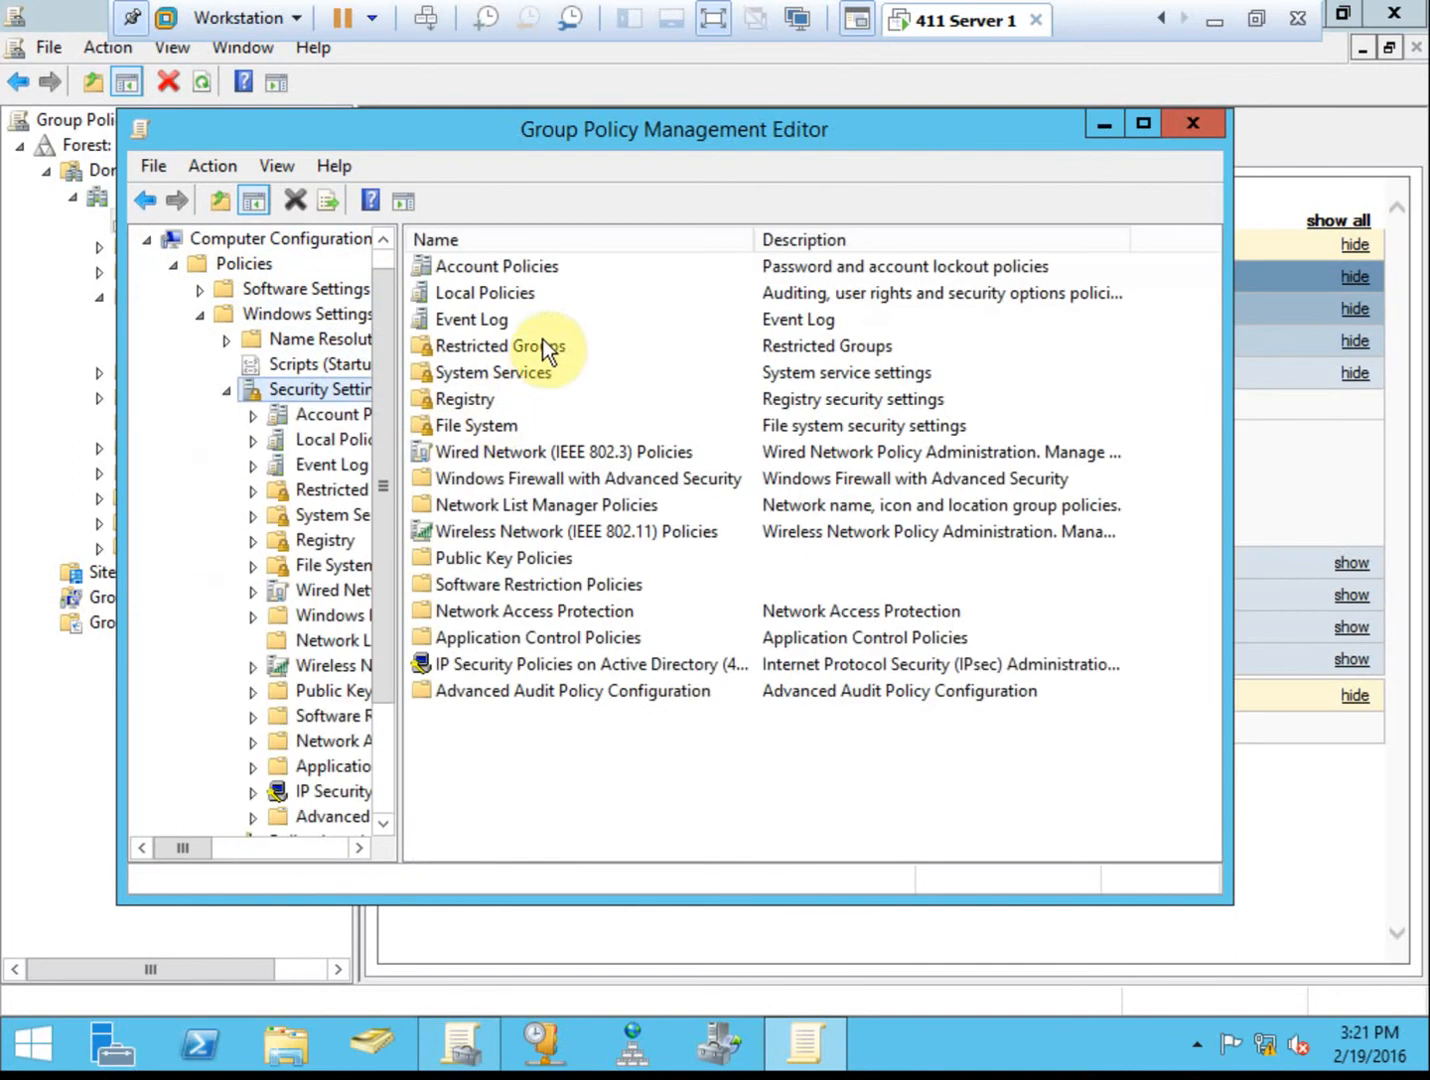
double_click(523, 275)
double_click(523, 275)
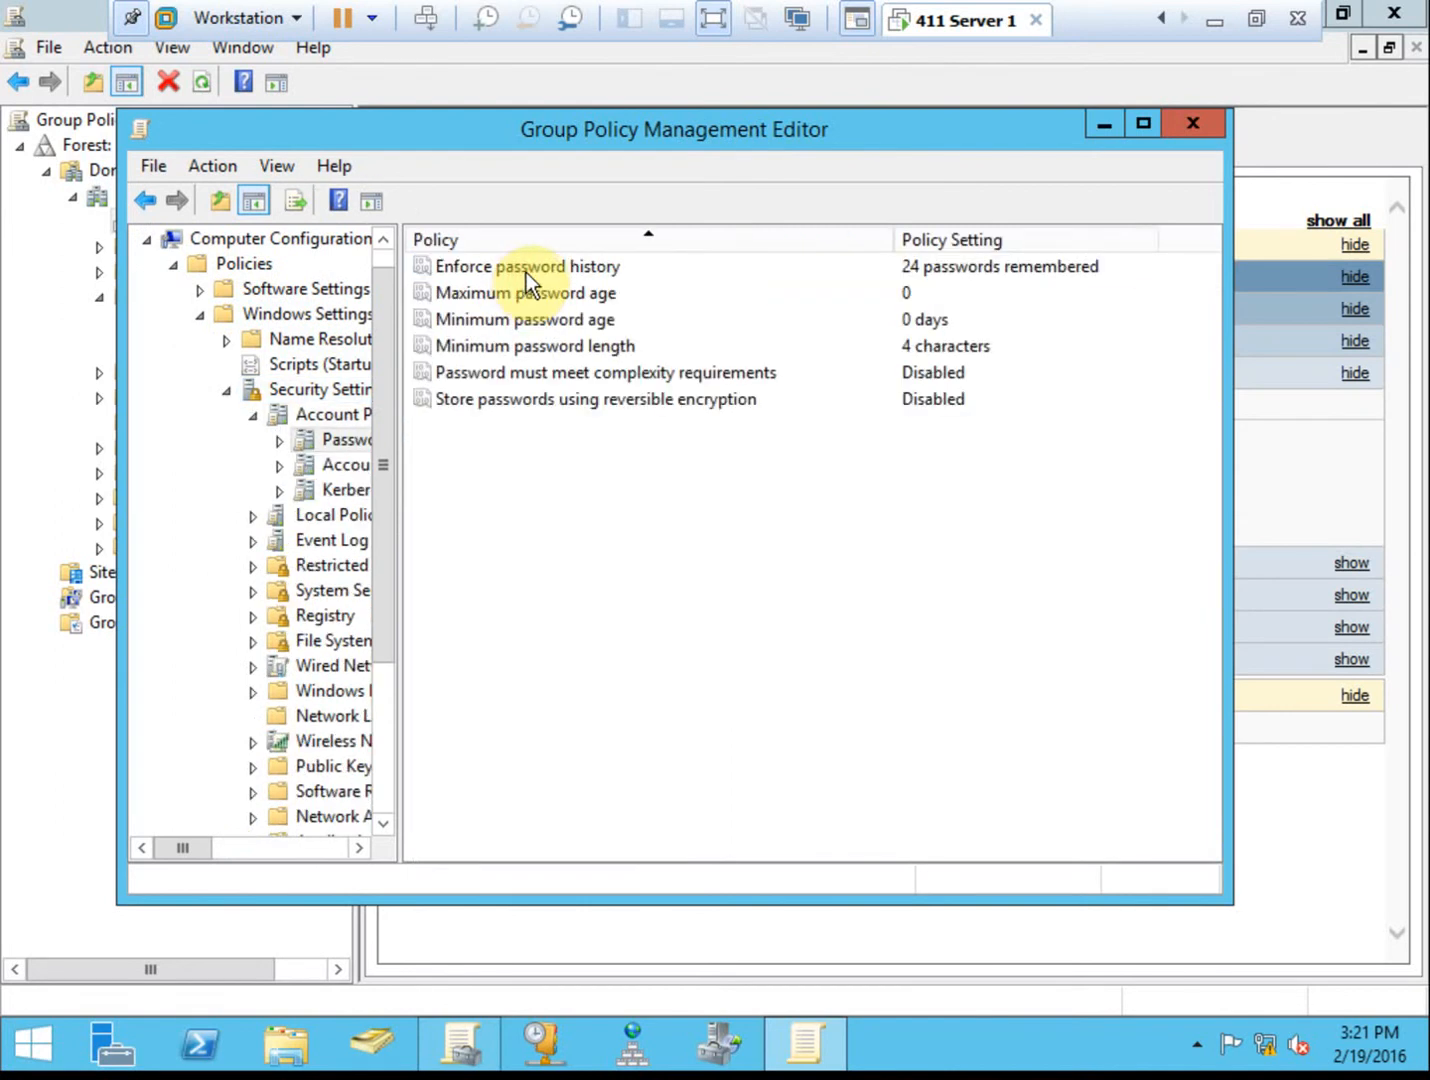
left_click(544, 268)
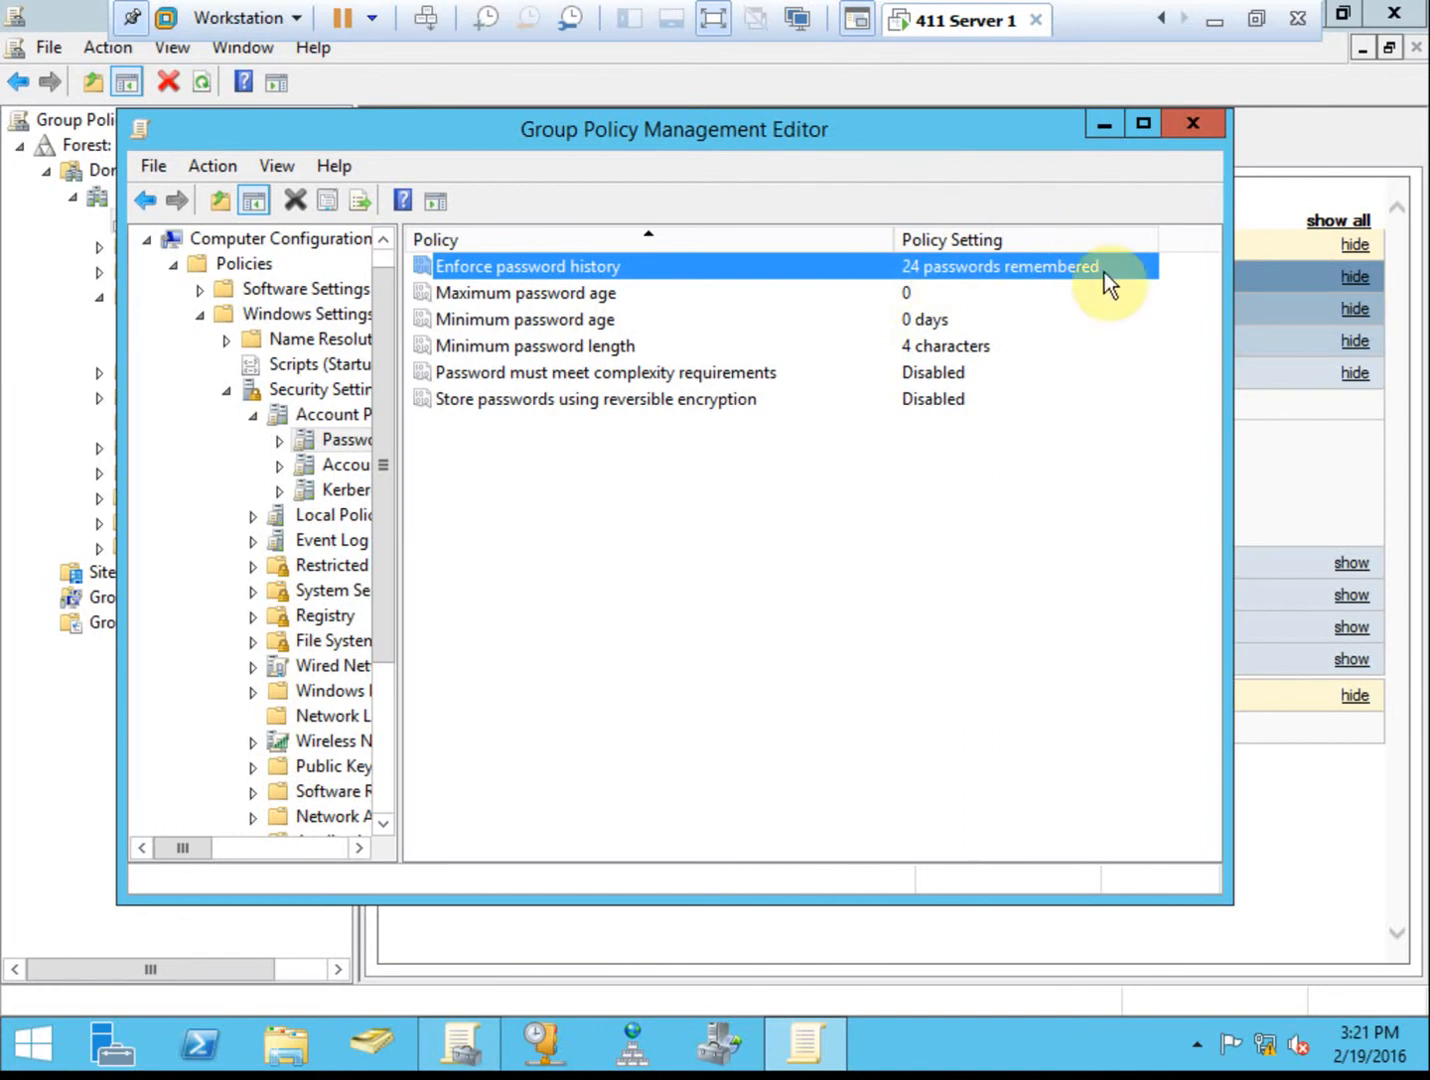
Move the editor aside and review the Disabled complexity and password history settings.
left_click_drag(787, 131, 858, 176)
left_click_drag(545, 185, 708, 132)
left_click(844, 364)
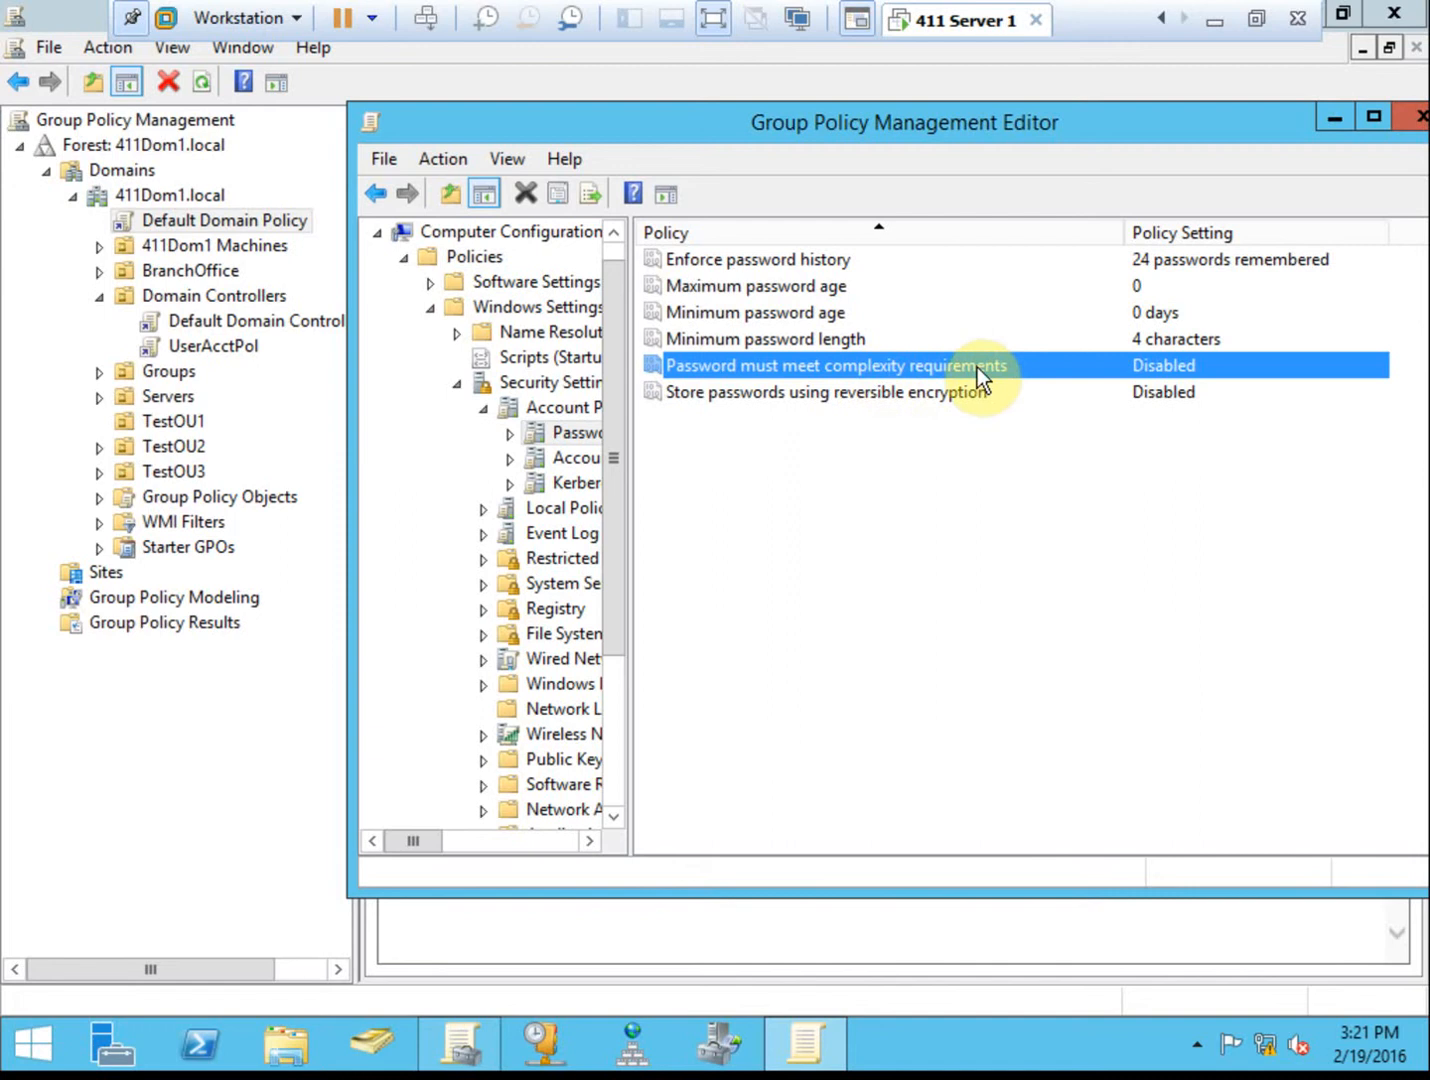
left_click(796, 259)
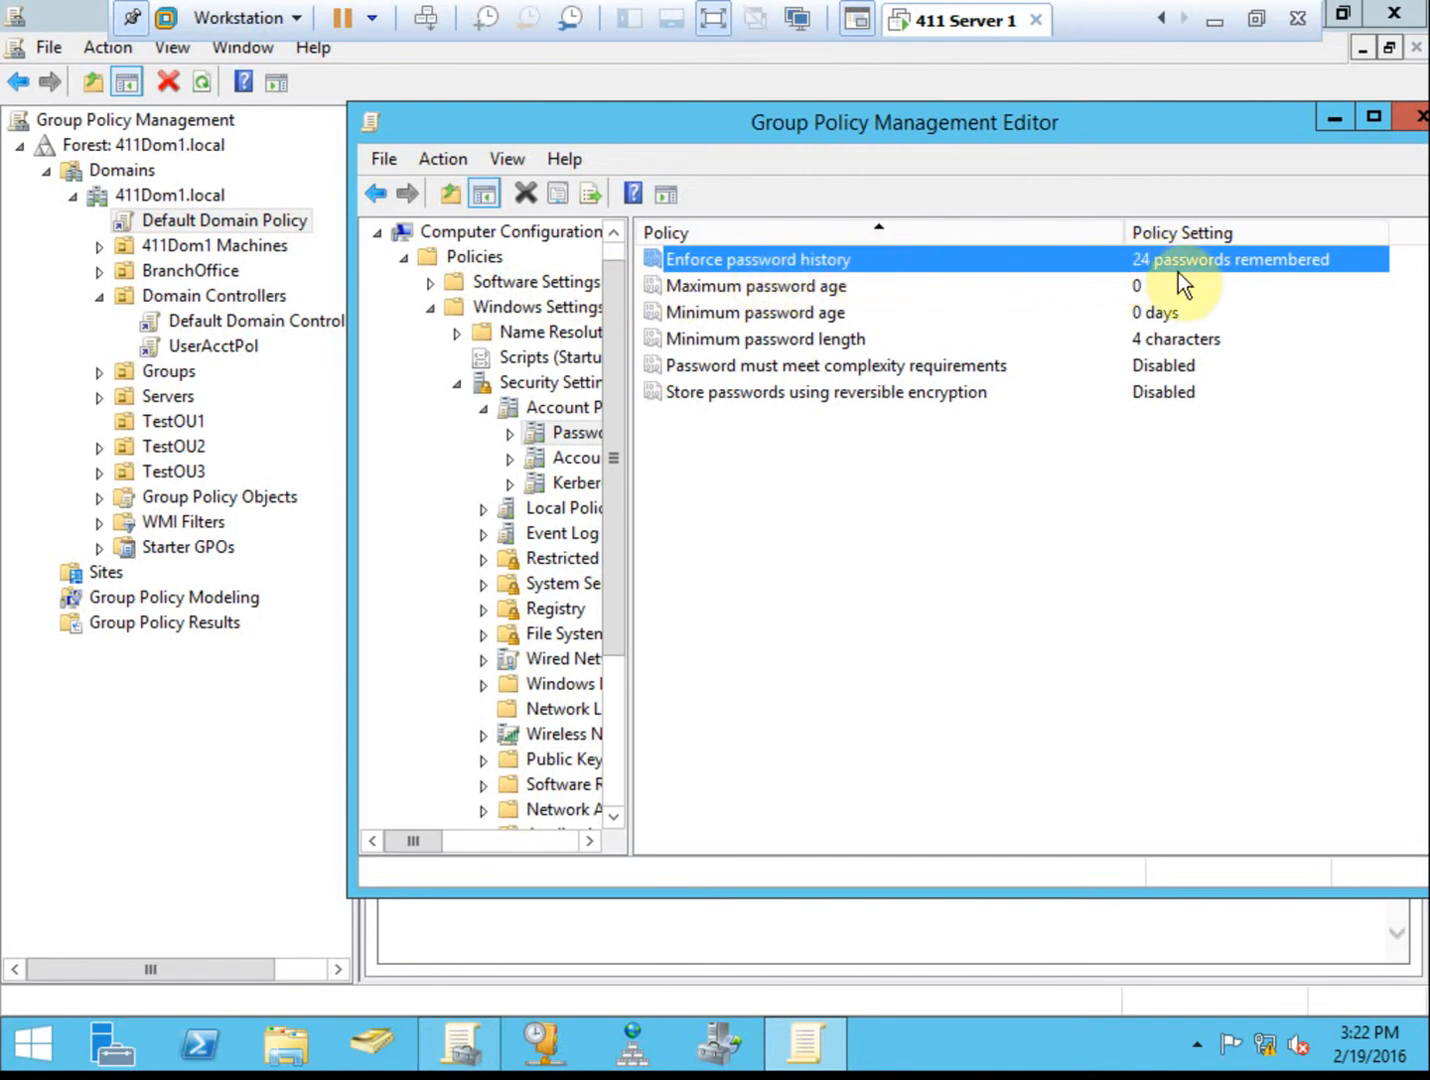
left_click(253, 350)
Open UserAcctPol in the editor and navigate to its Password Policy.
right_click(208, 345)
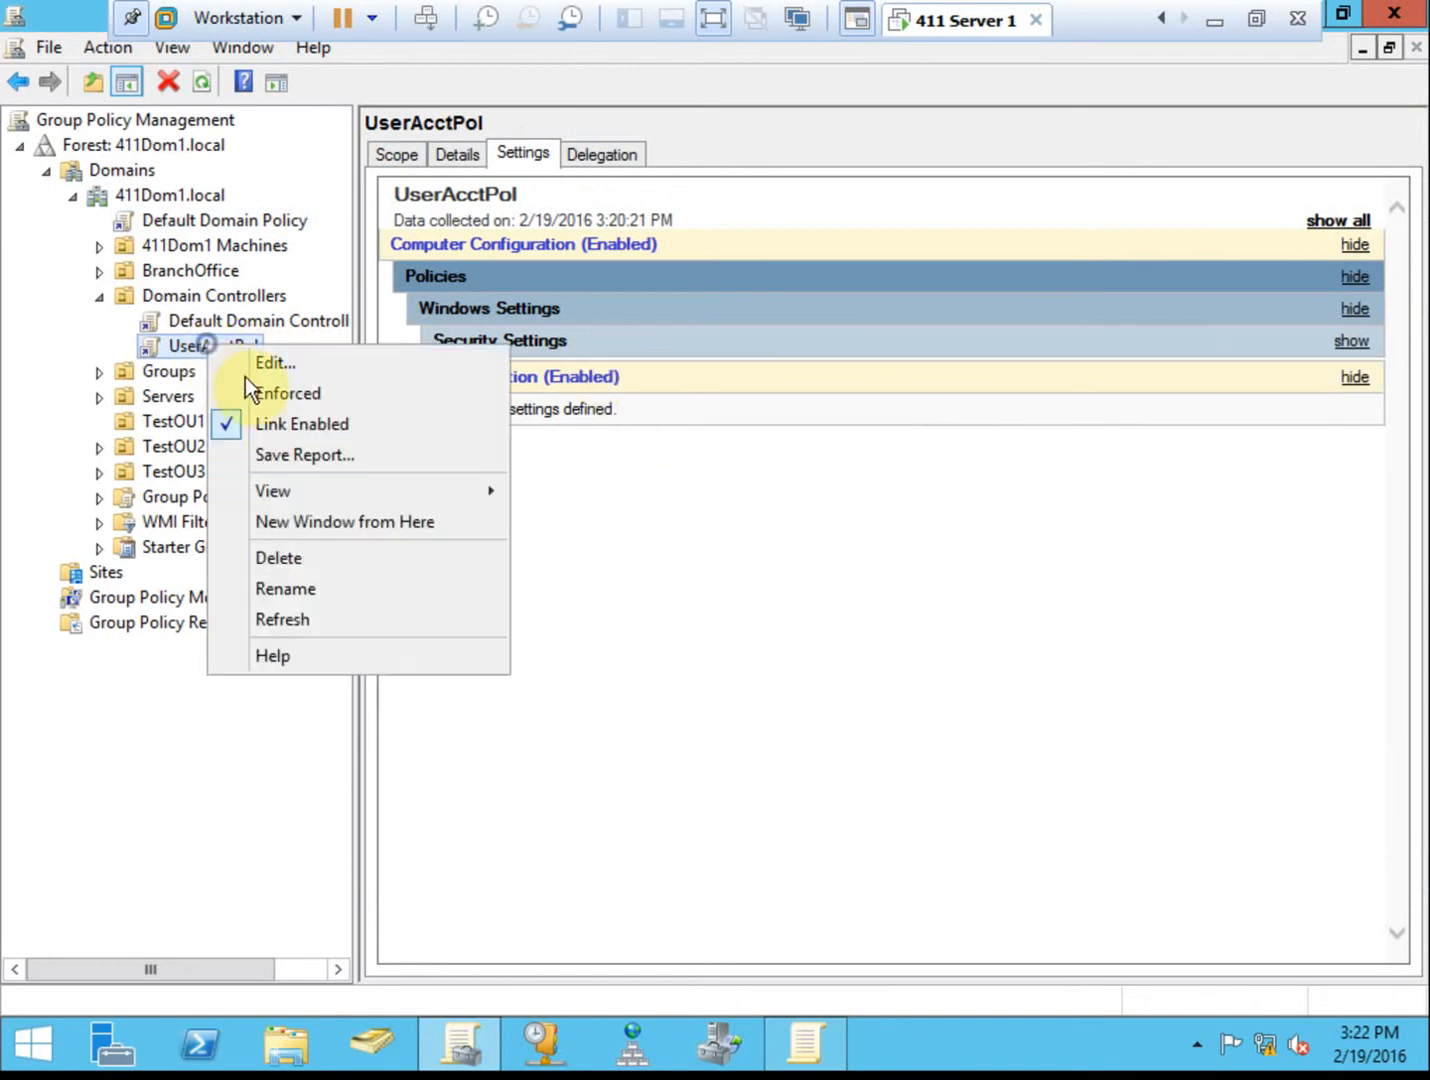
left_click(334, 370)
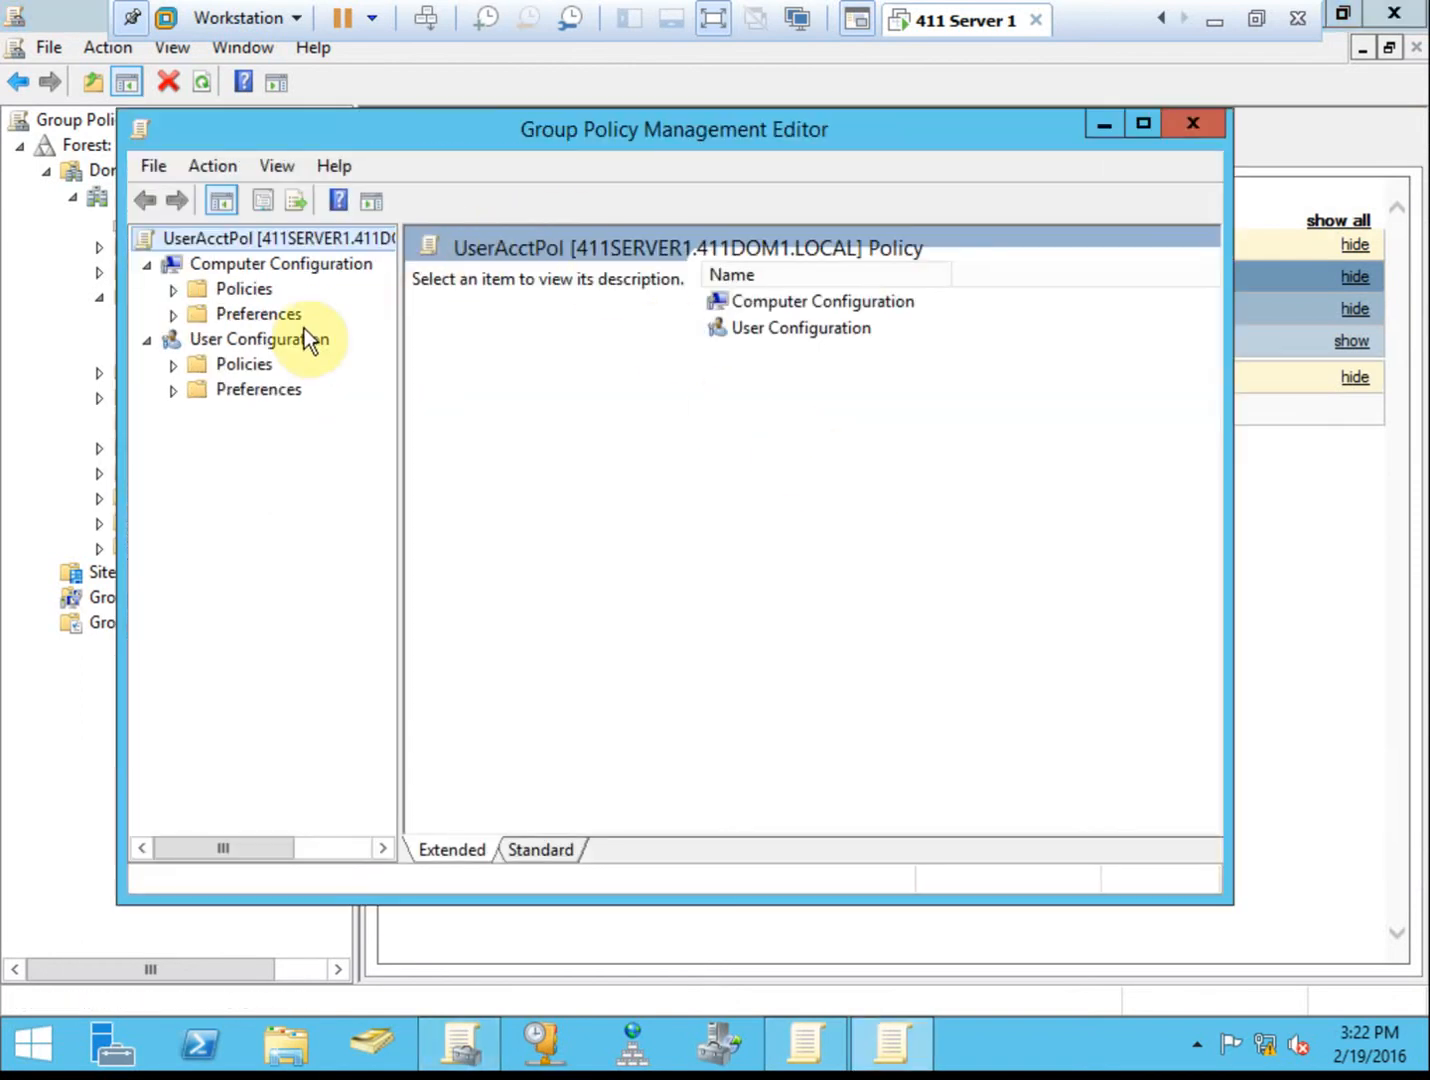
double_click(252, 293)
left_click(309, 343)
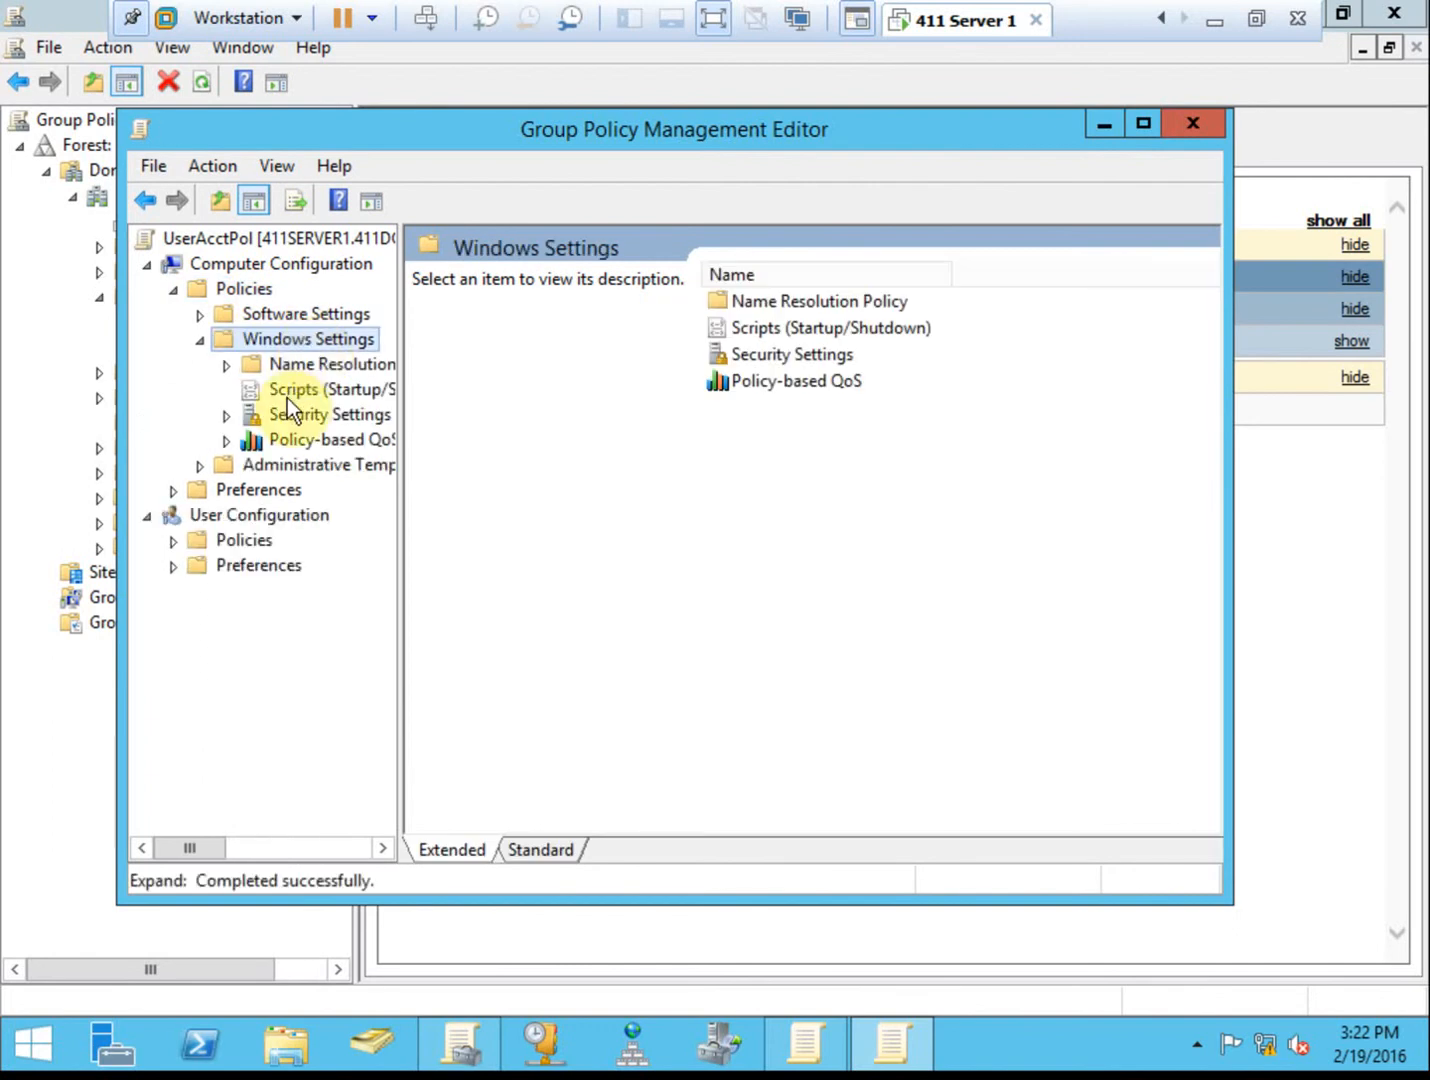
double_click(327, 416)
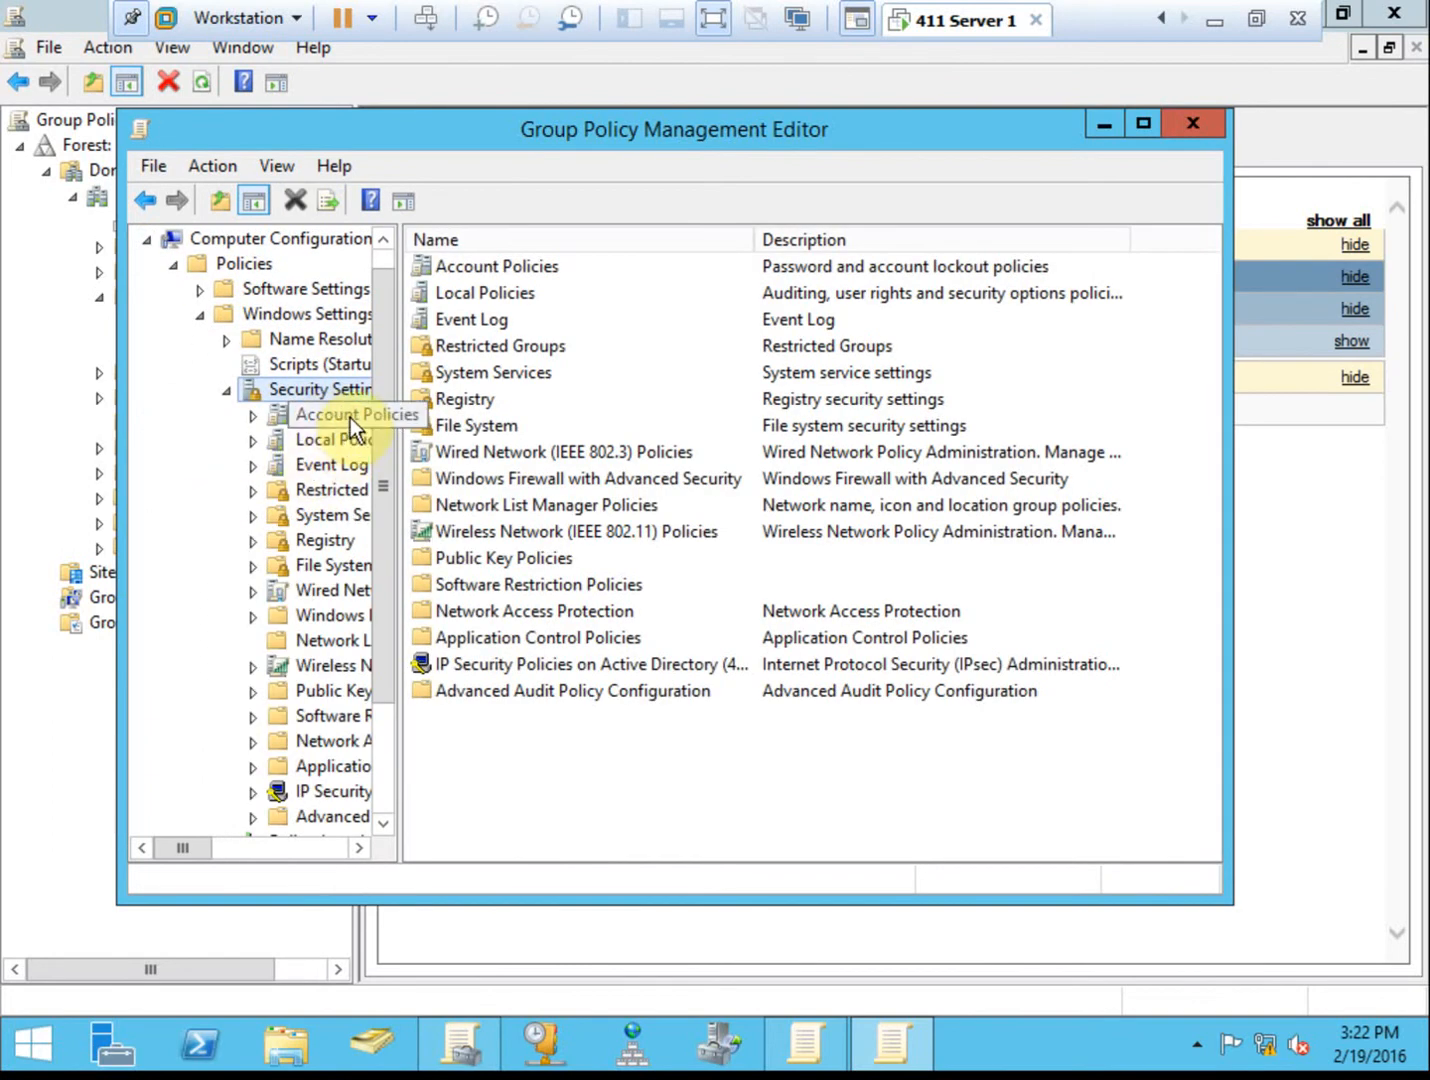
double_click(349, 417)
double_click(488, 266)
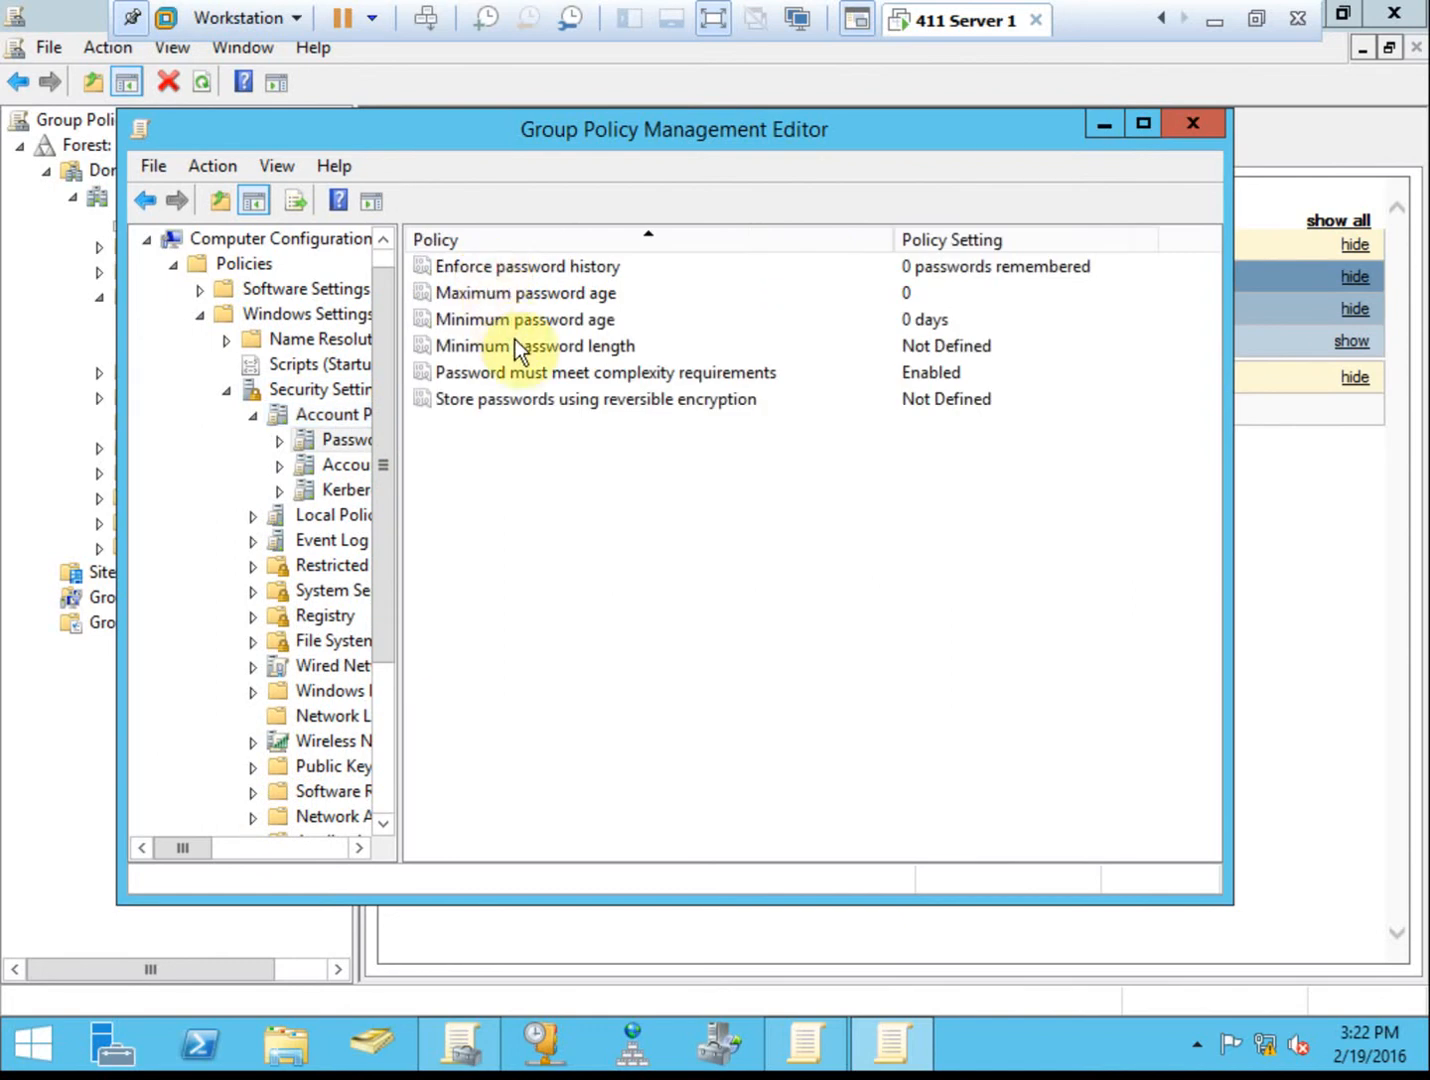
Set 'Password must meet complexity requirements' to Disabled.
double_click(729, 370)
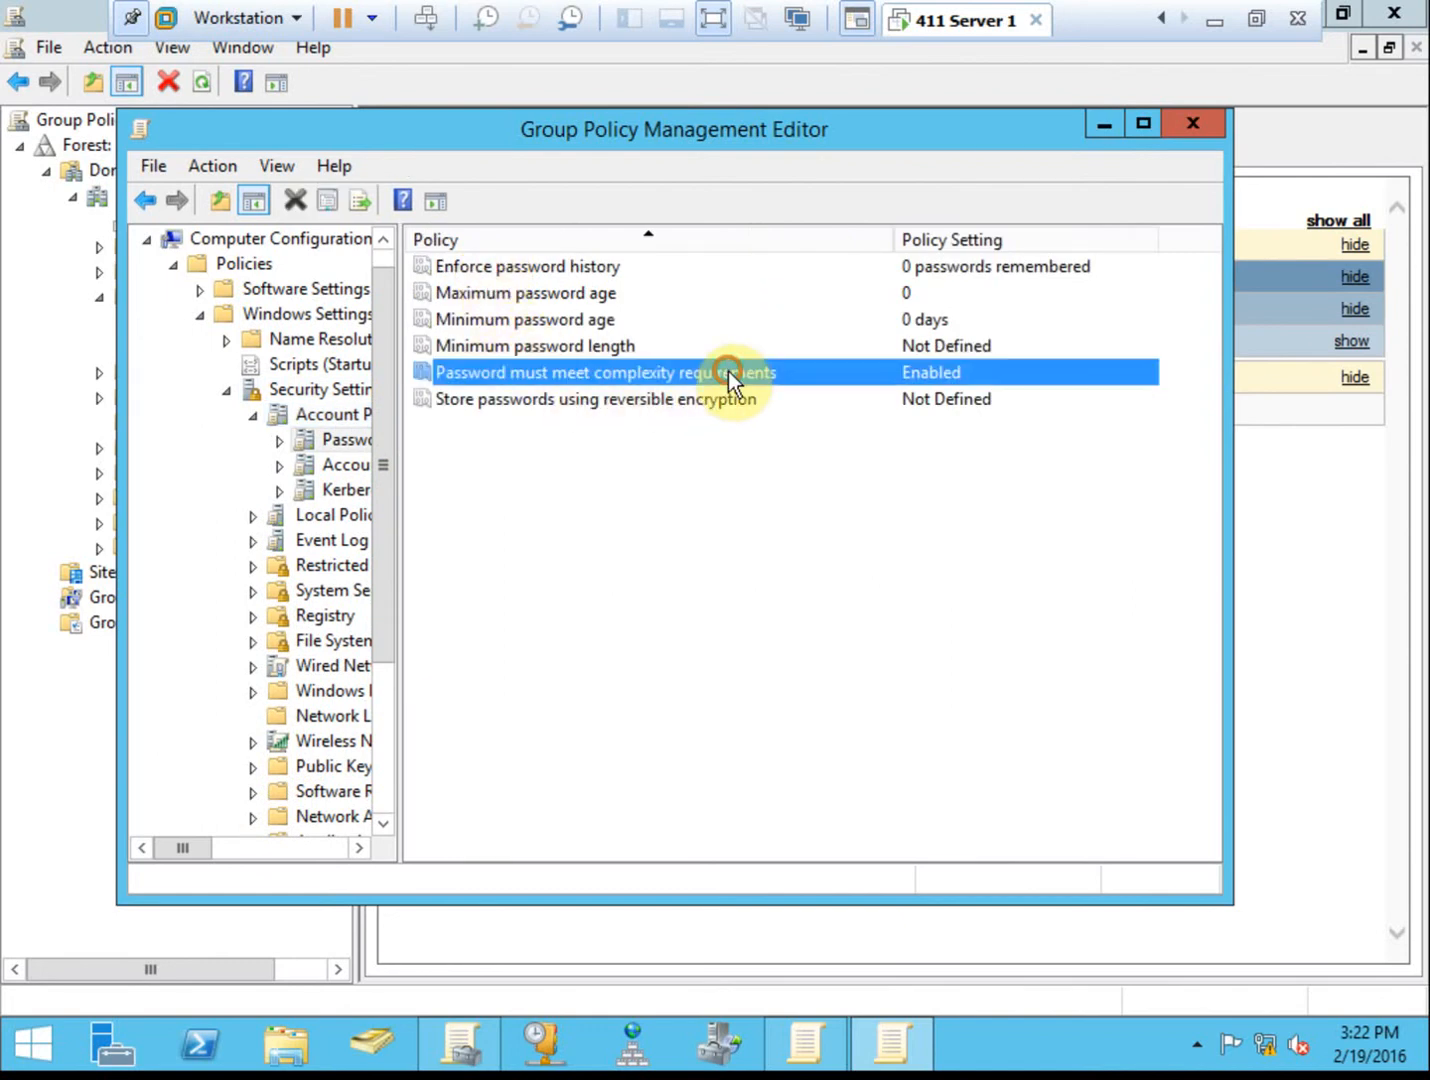
left_click(492, 390)
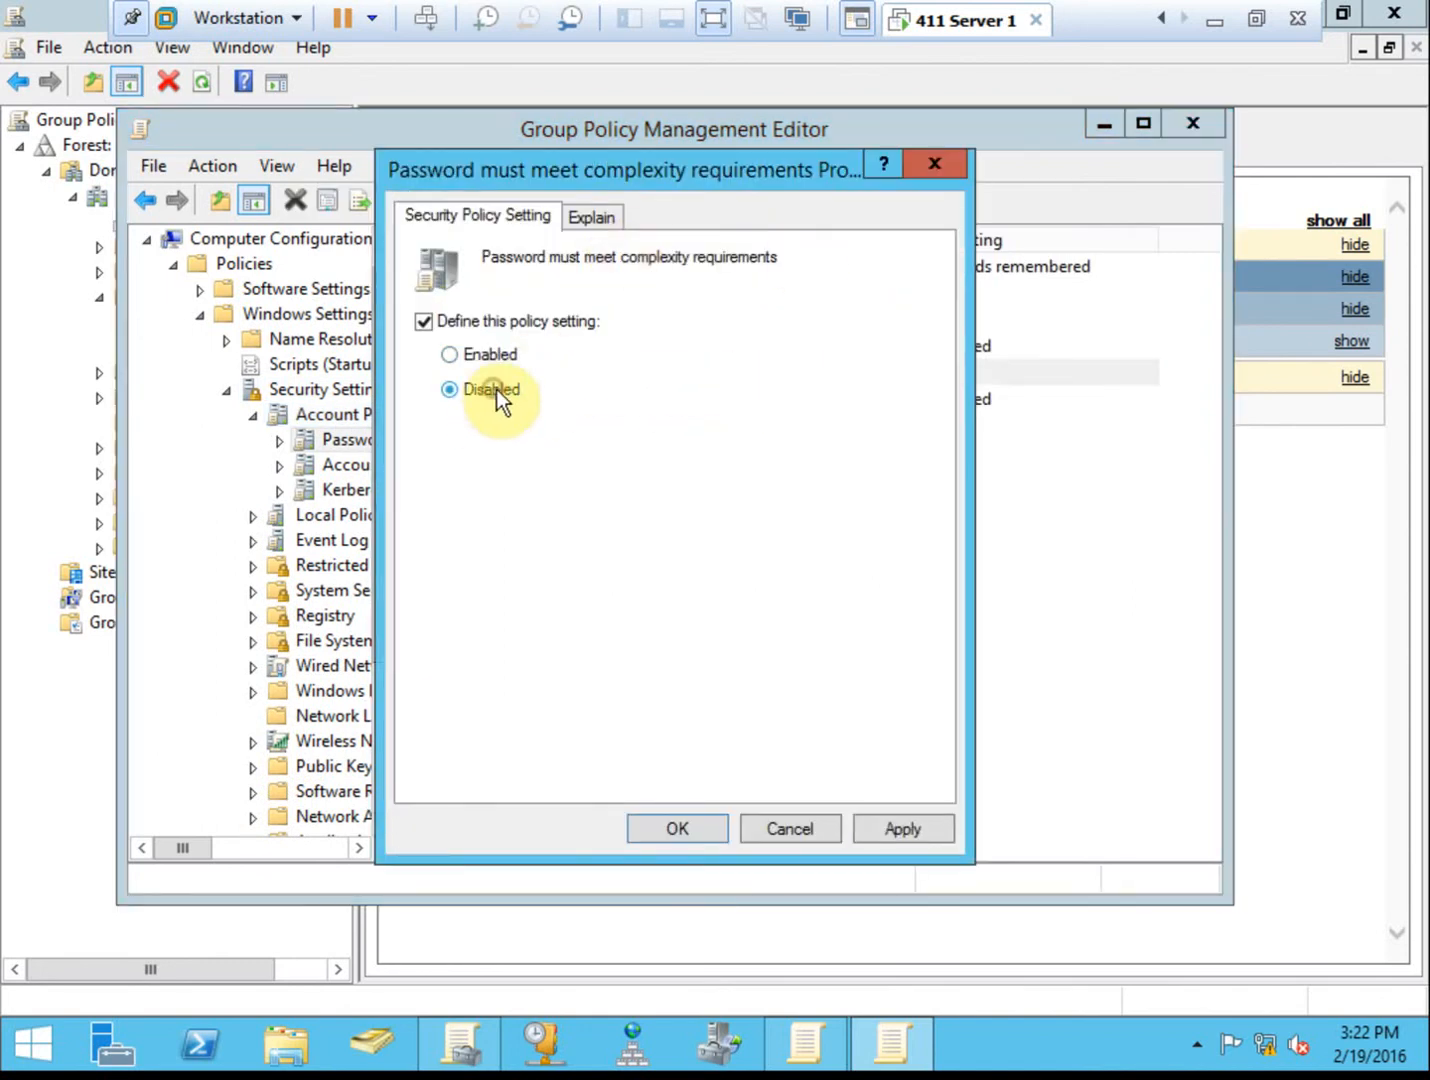
left_click(713, 831)
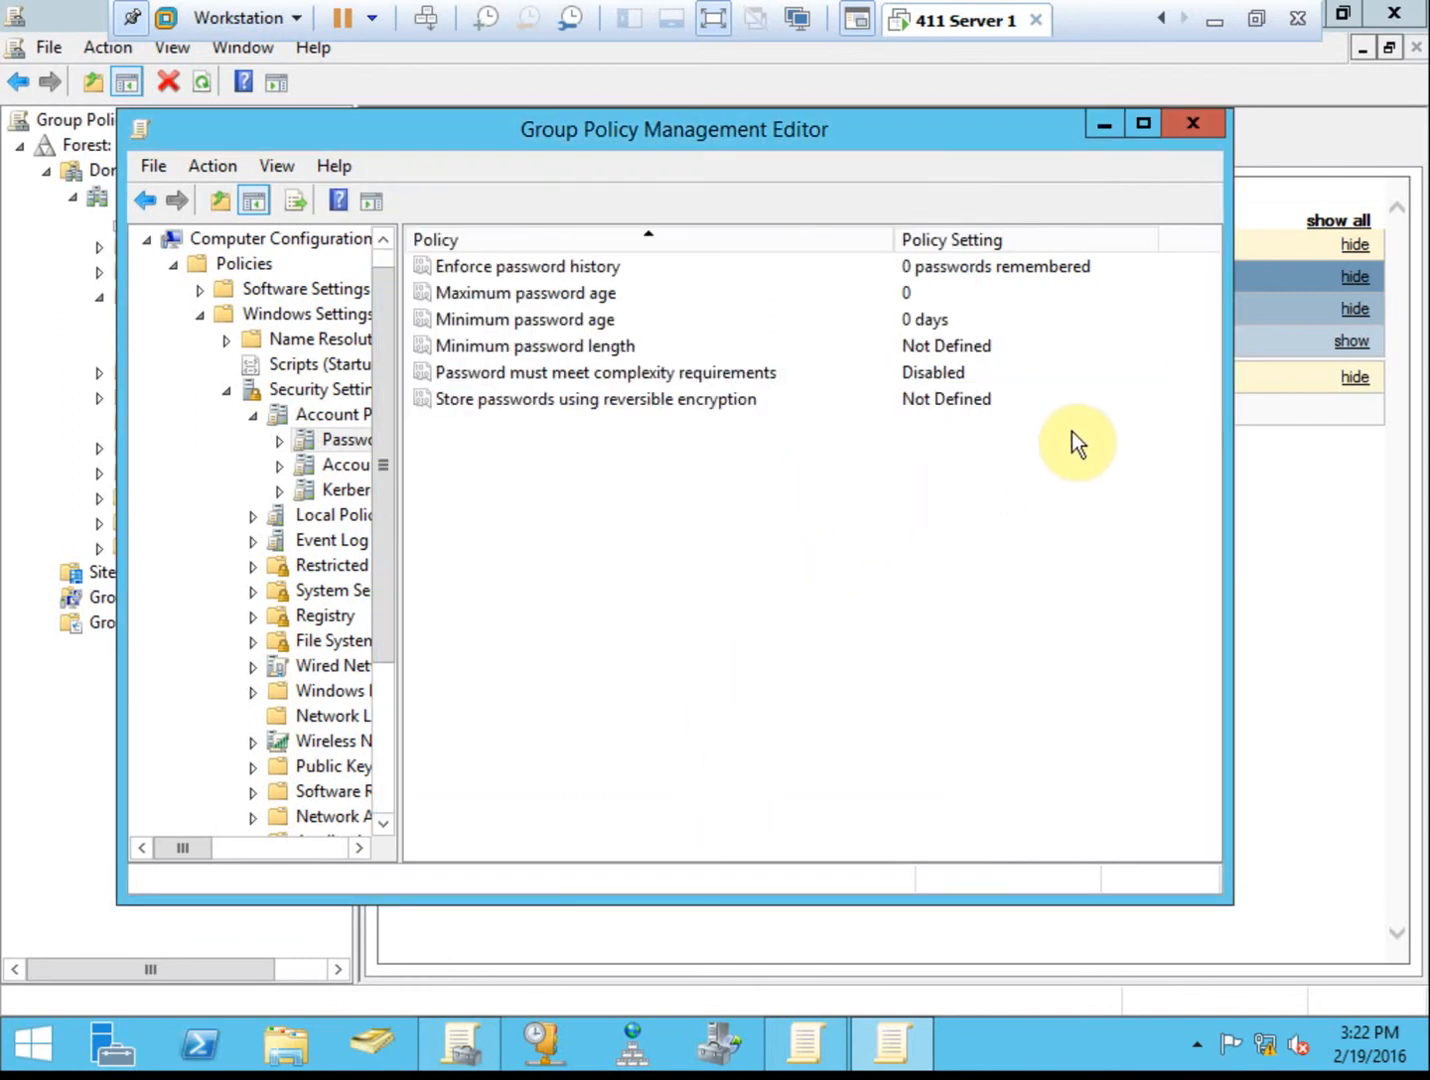
Close the editor and run gpupdate in an administrator Command Prompt.
left_click(1181, 118)
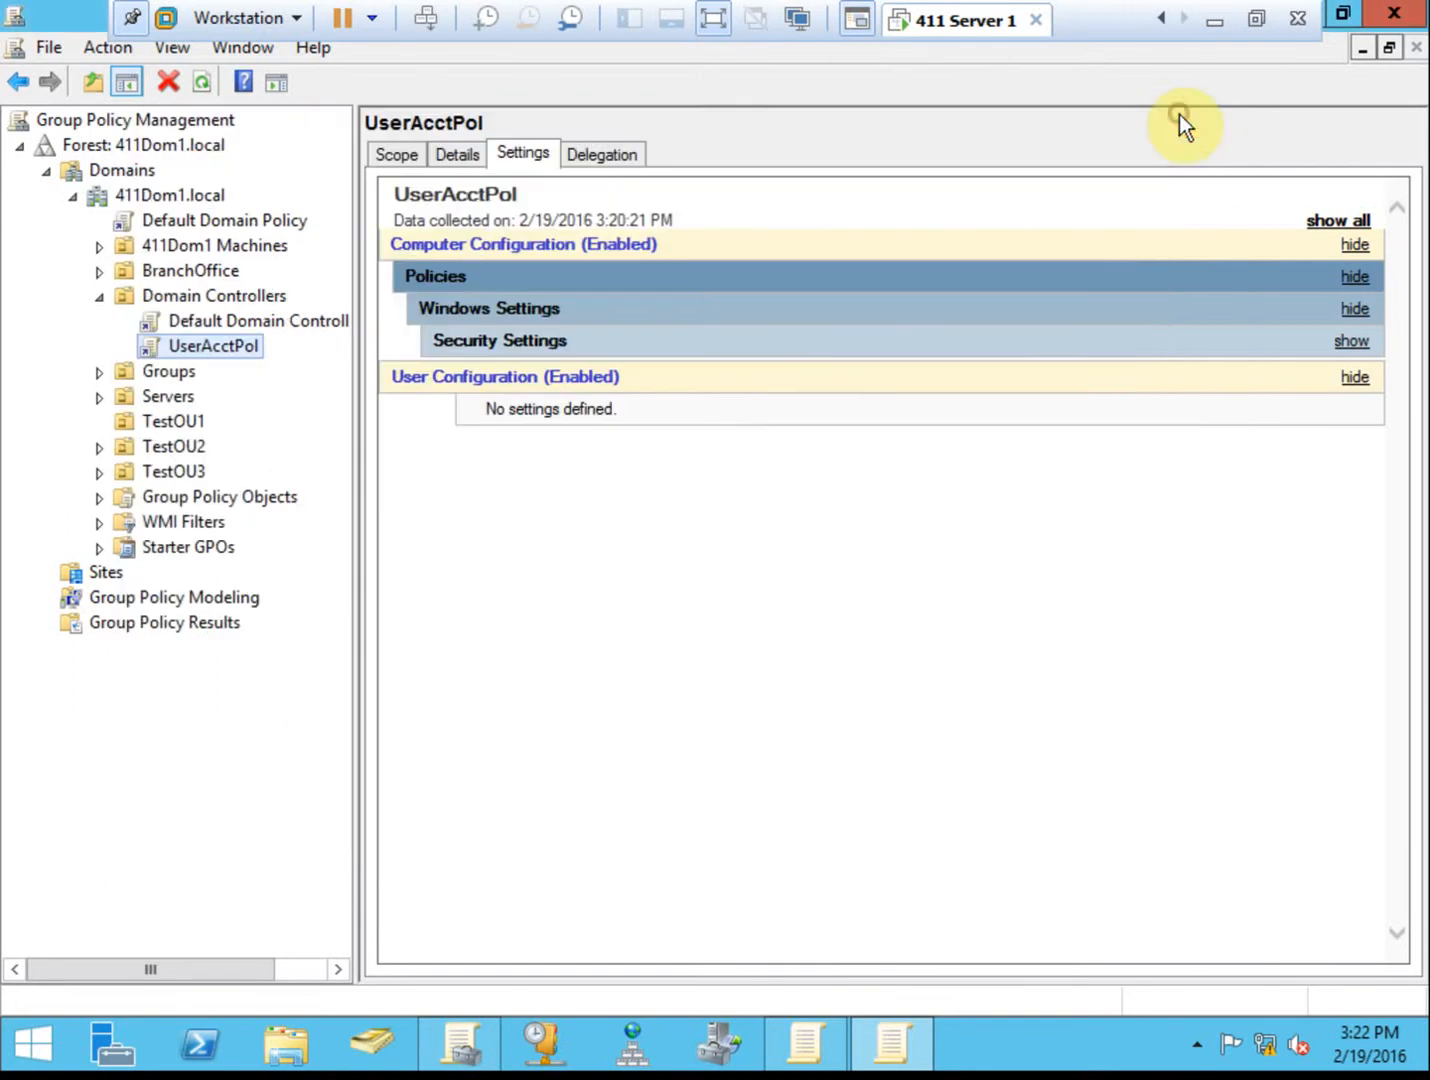
key("super")
left_click(191, 440)
type("g")
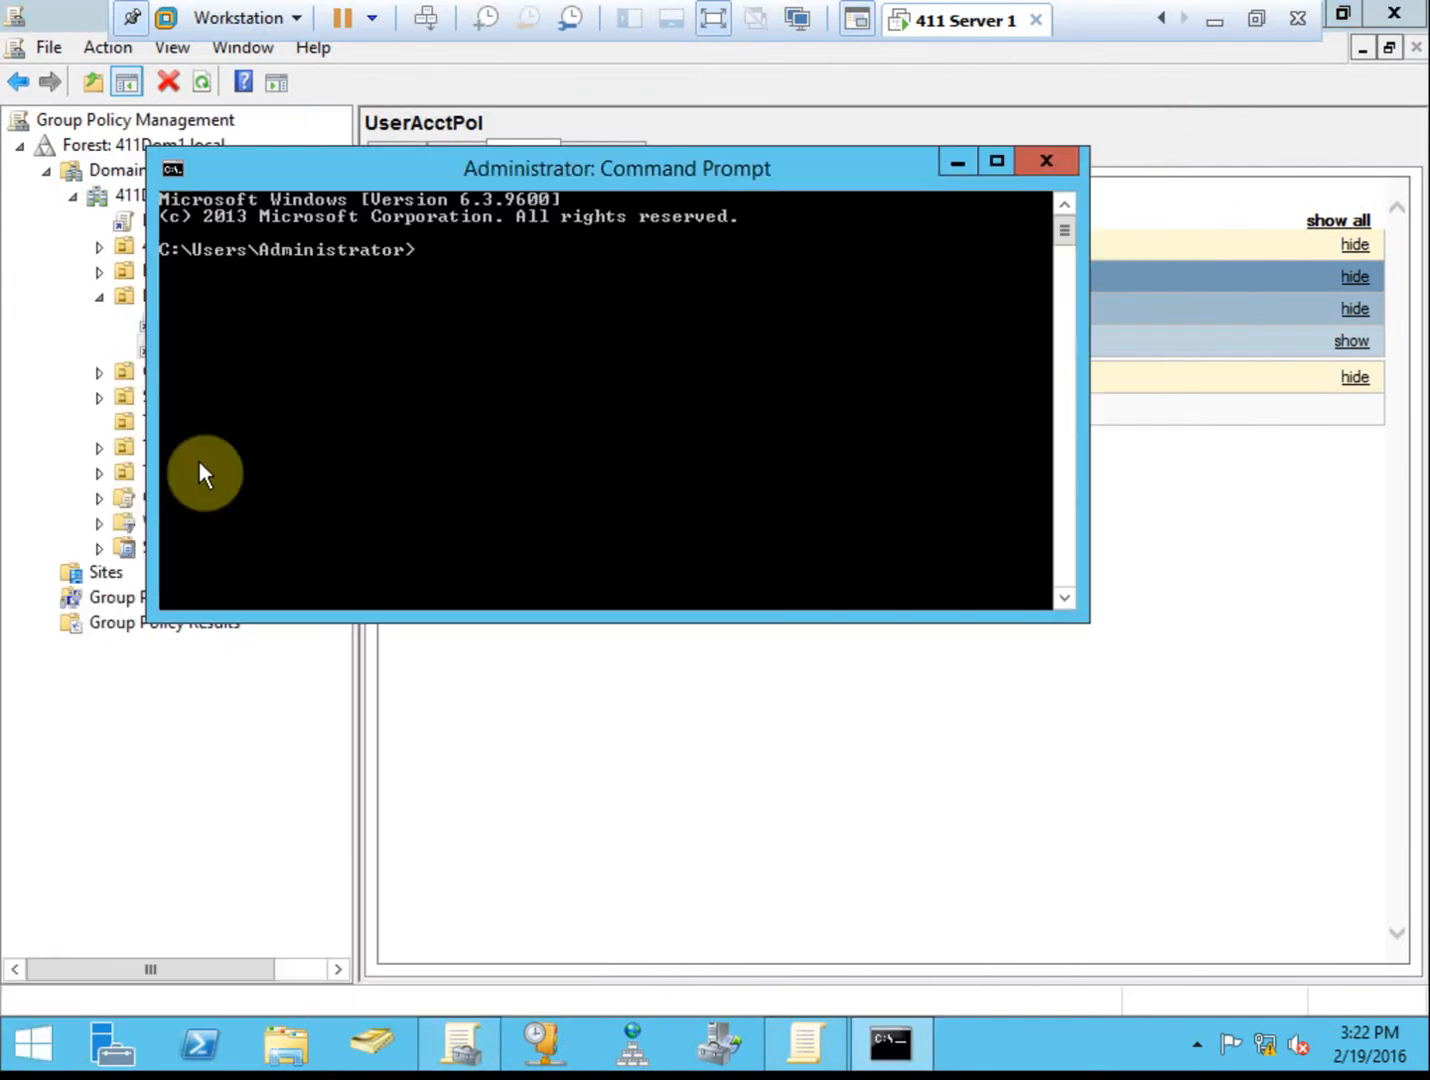
type("pupdate")
key("Return")
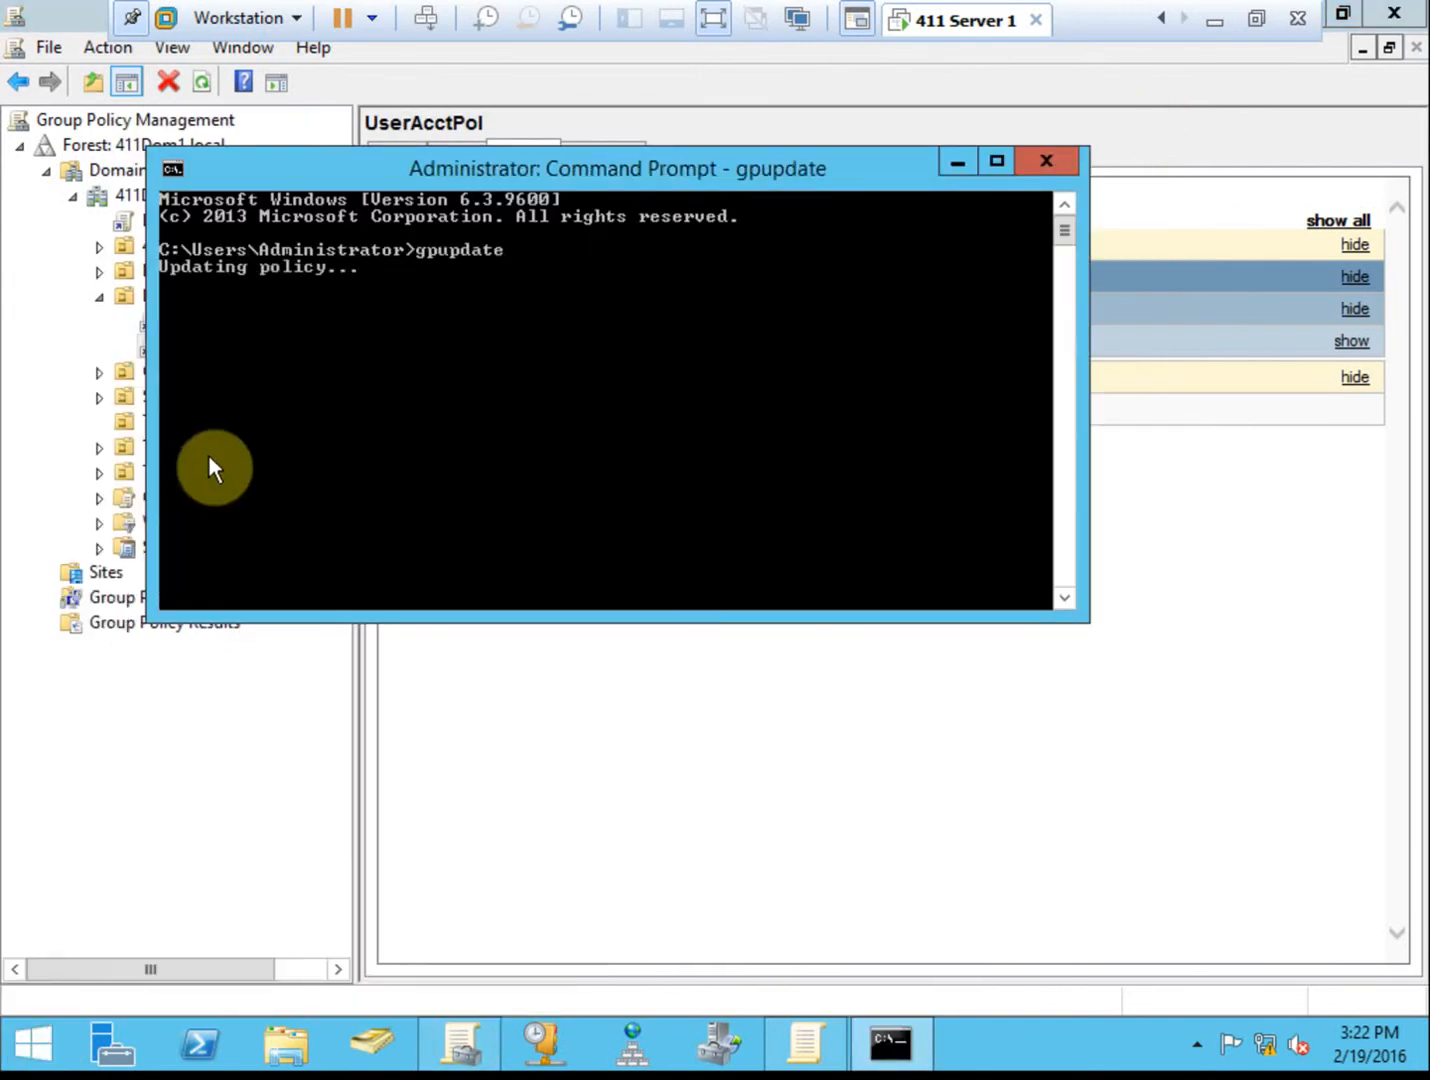
Move the Command Prompt aside and bring up UserAcctPol's settings report.
left_click_drag(615, 172, 858, 212)
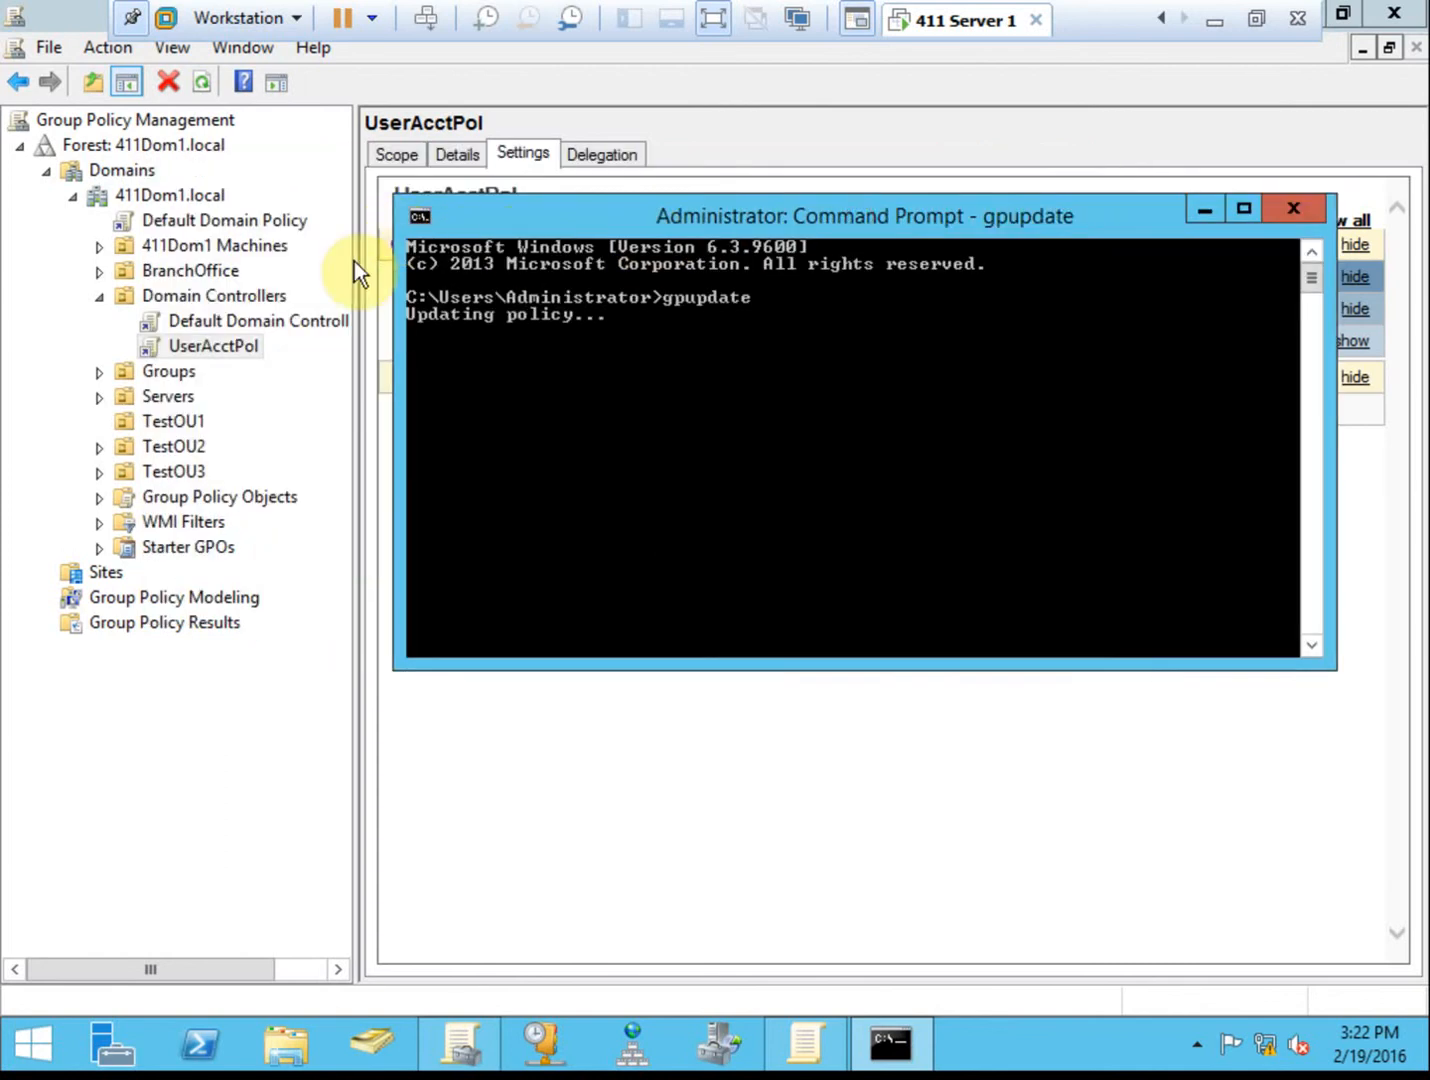
left_click(404, 153)
left_click(522, 154)
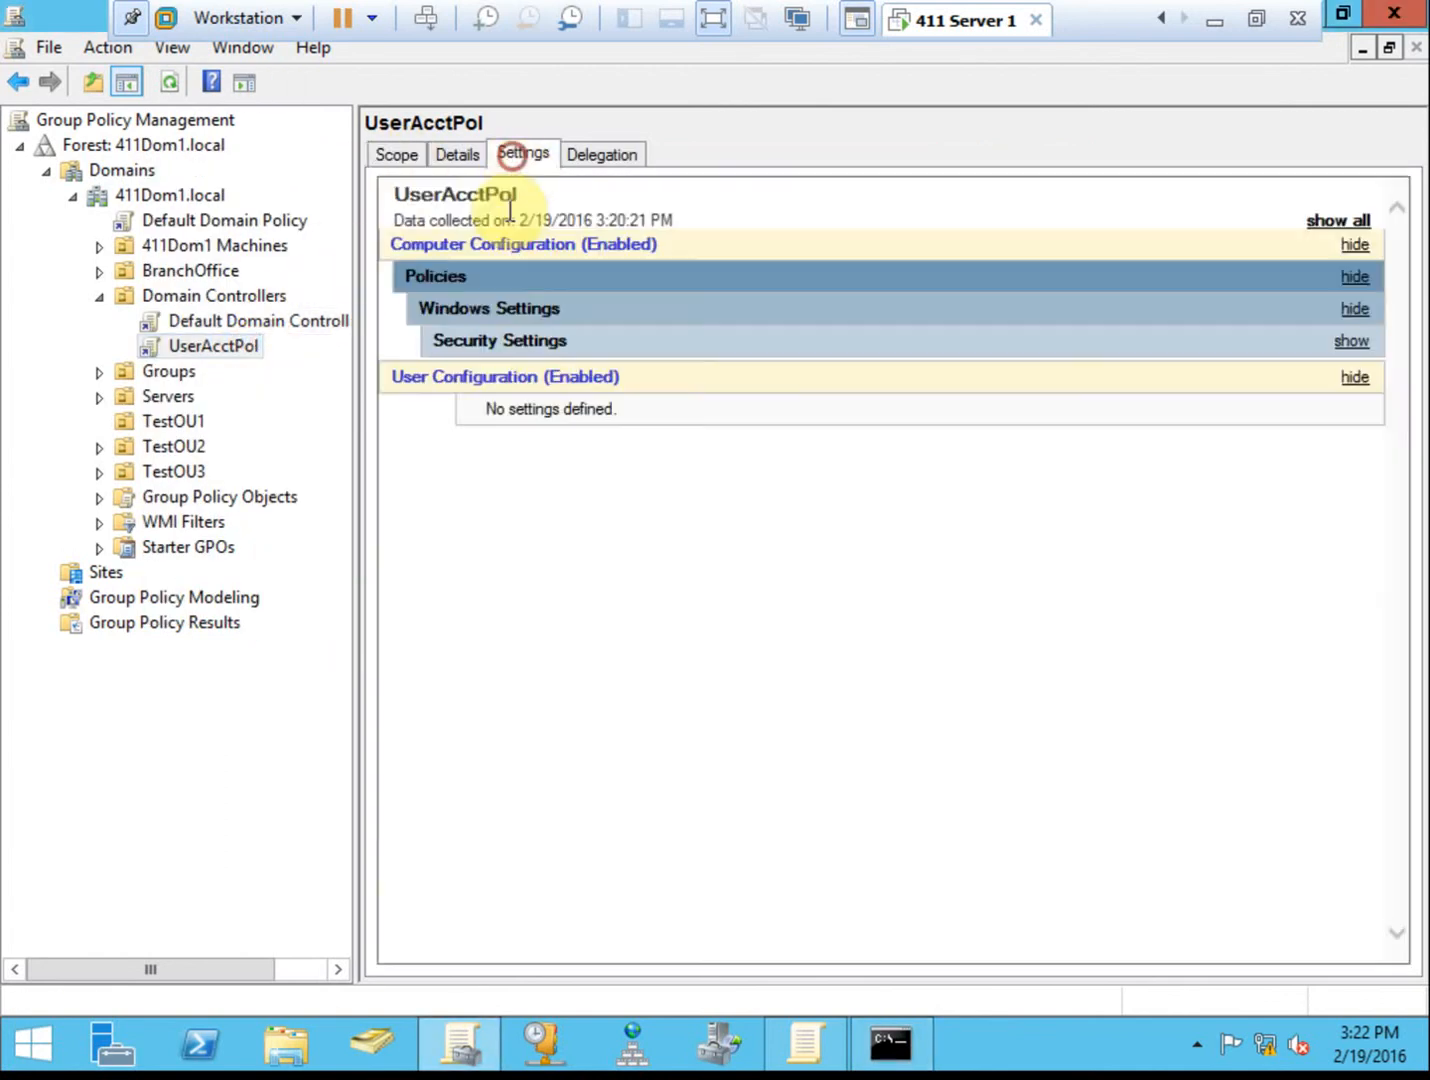
Refresh UserAcctPol's settings report and confirm password complexity now reads Disabled.
left_click(588, 343)
left_click(545, 372)
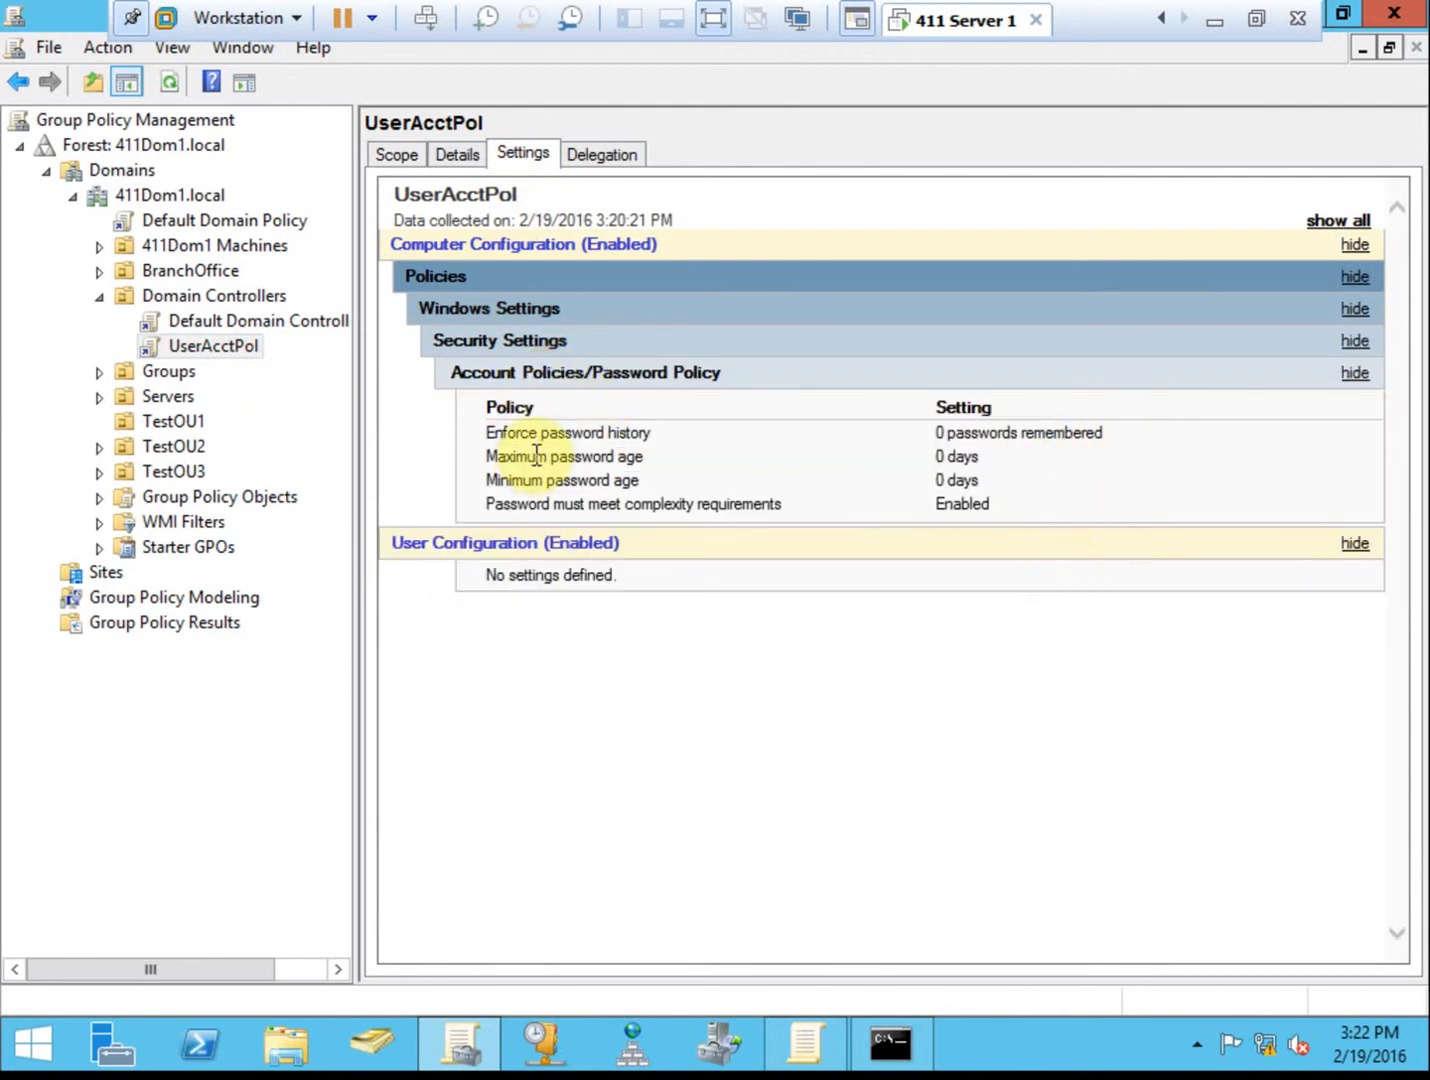
left_click(590, 340)
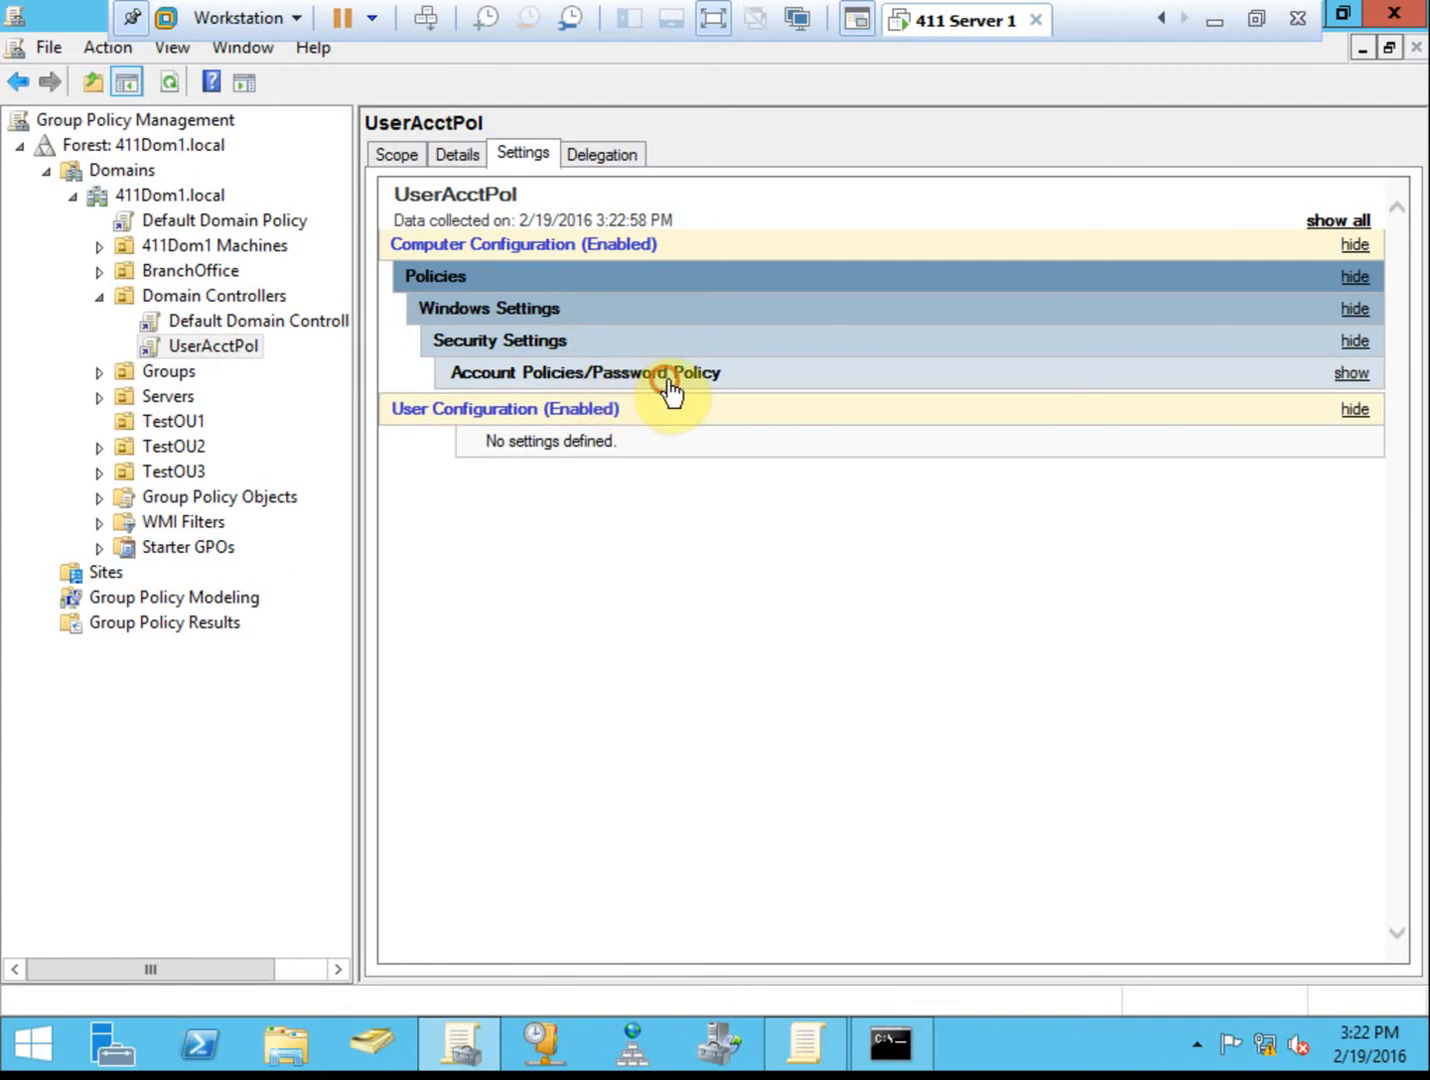
left_click(668, 373)
left_click_drag(1005, 507, 910, 511)
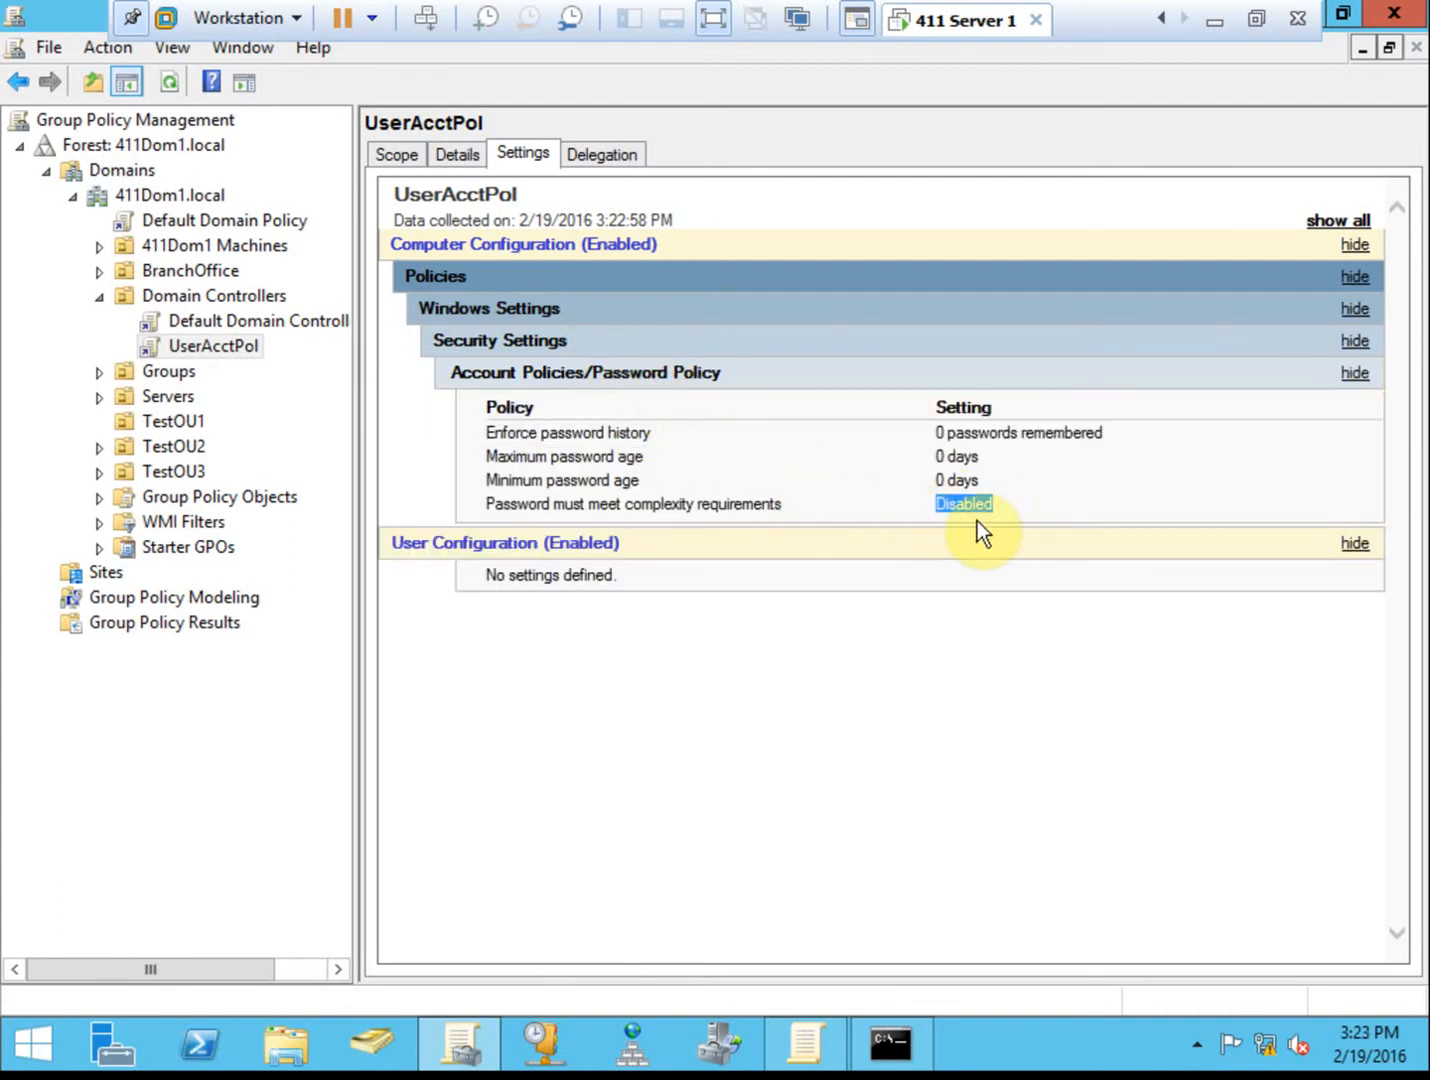
Expand Default Domain Policy's password policy report and confirm complexity is Disabled.
left_click(243, 225)
left_click(577, 345)
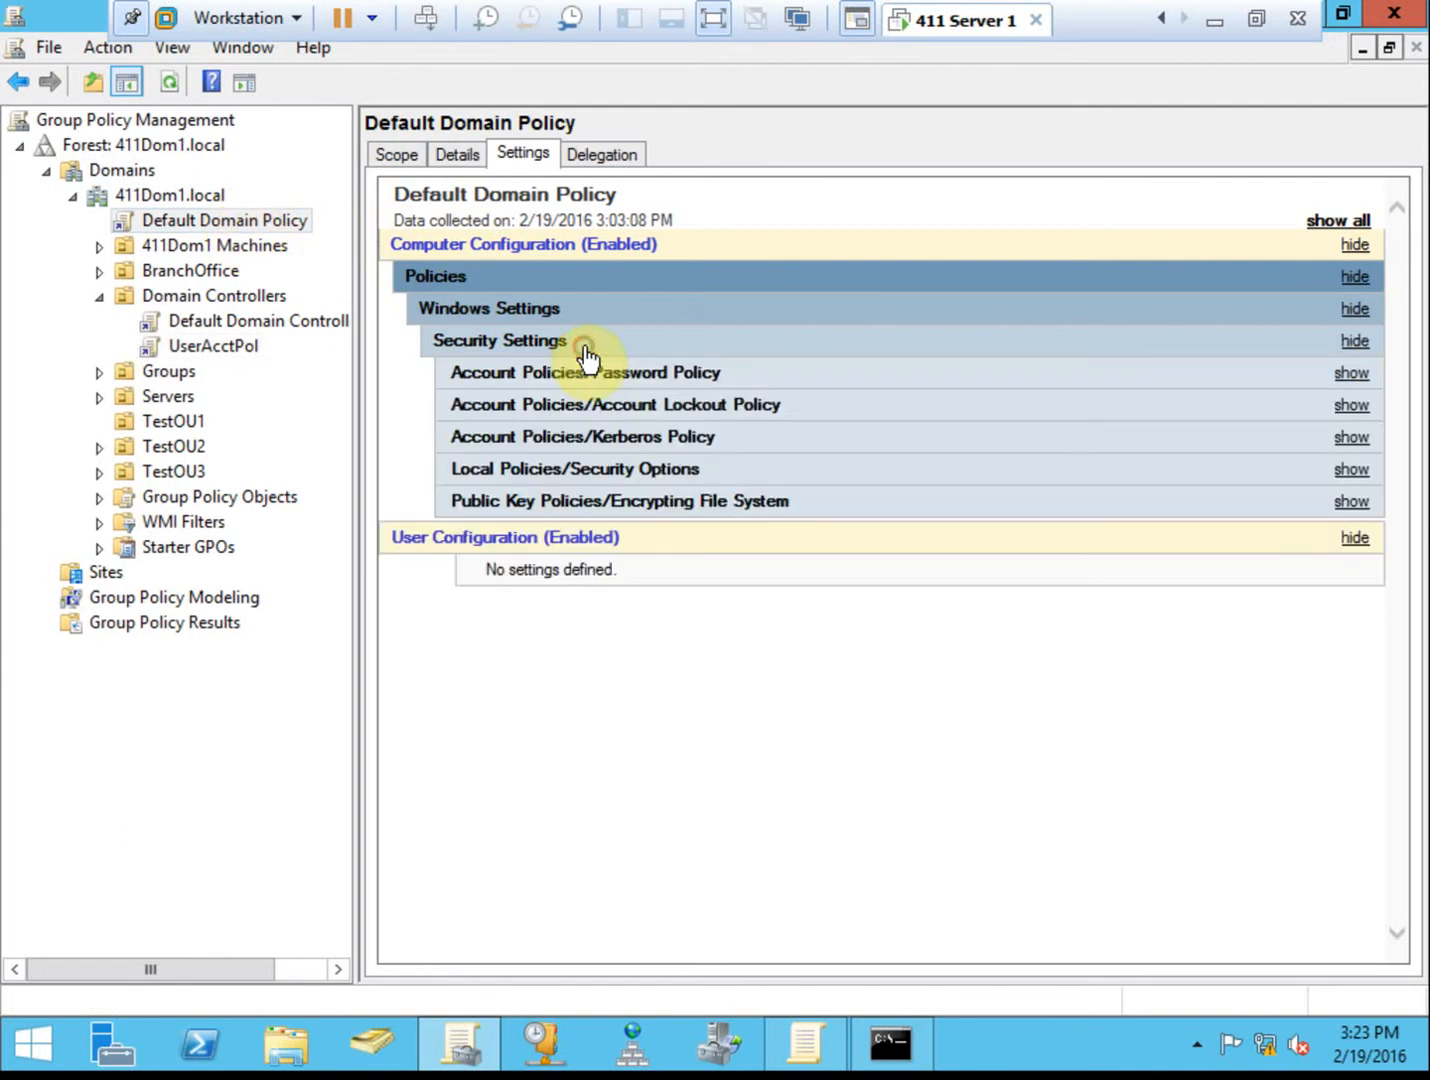
left_click(680, 378)
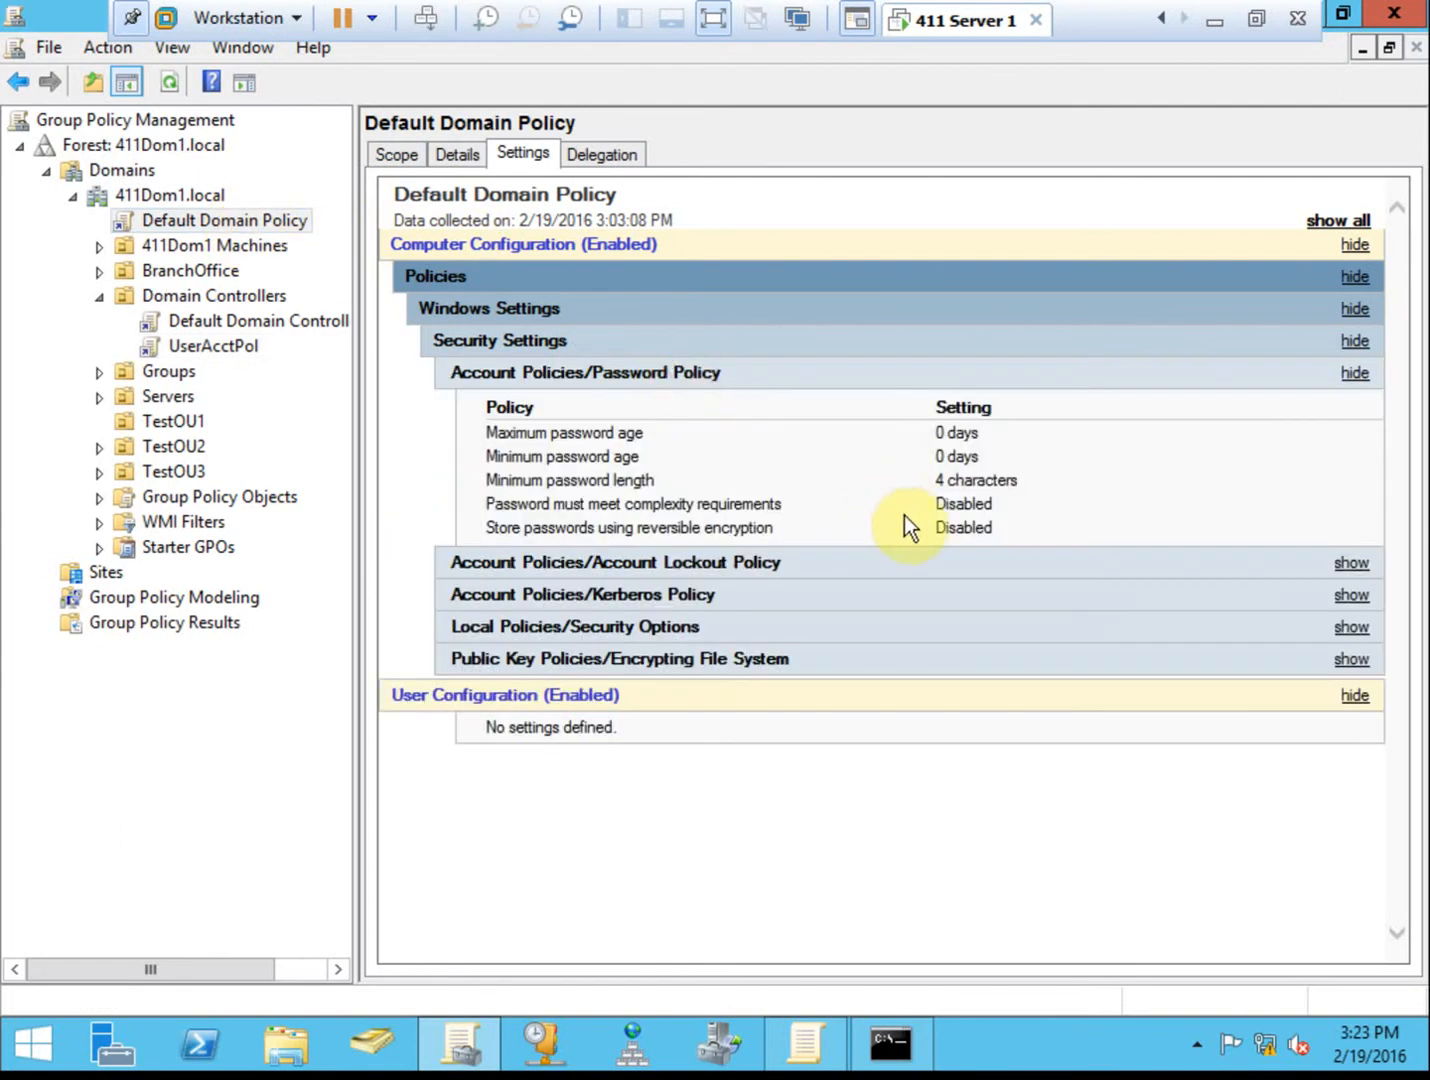
left_click_drag(1005, 506, 937, 505)
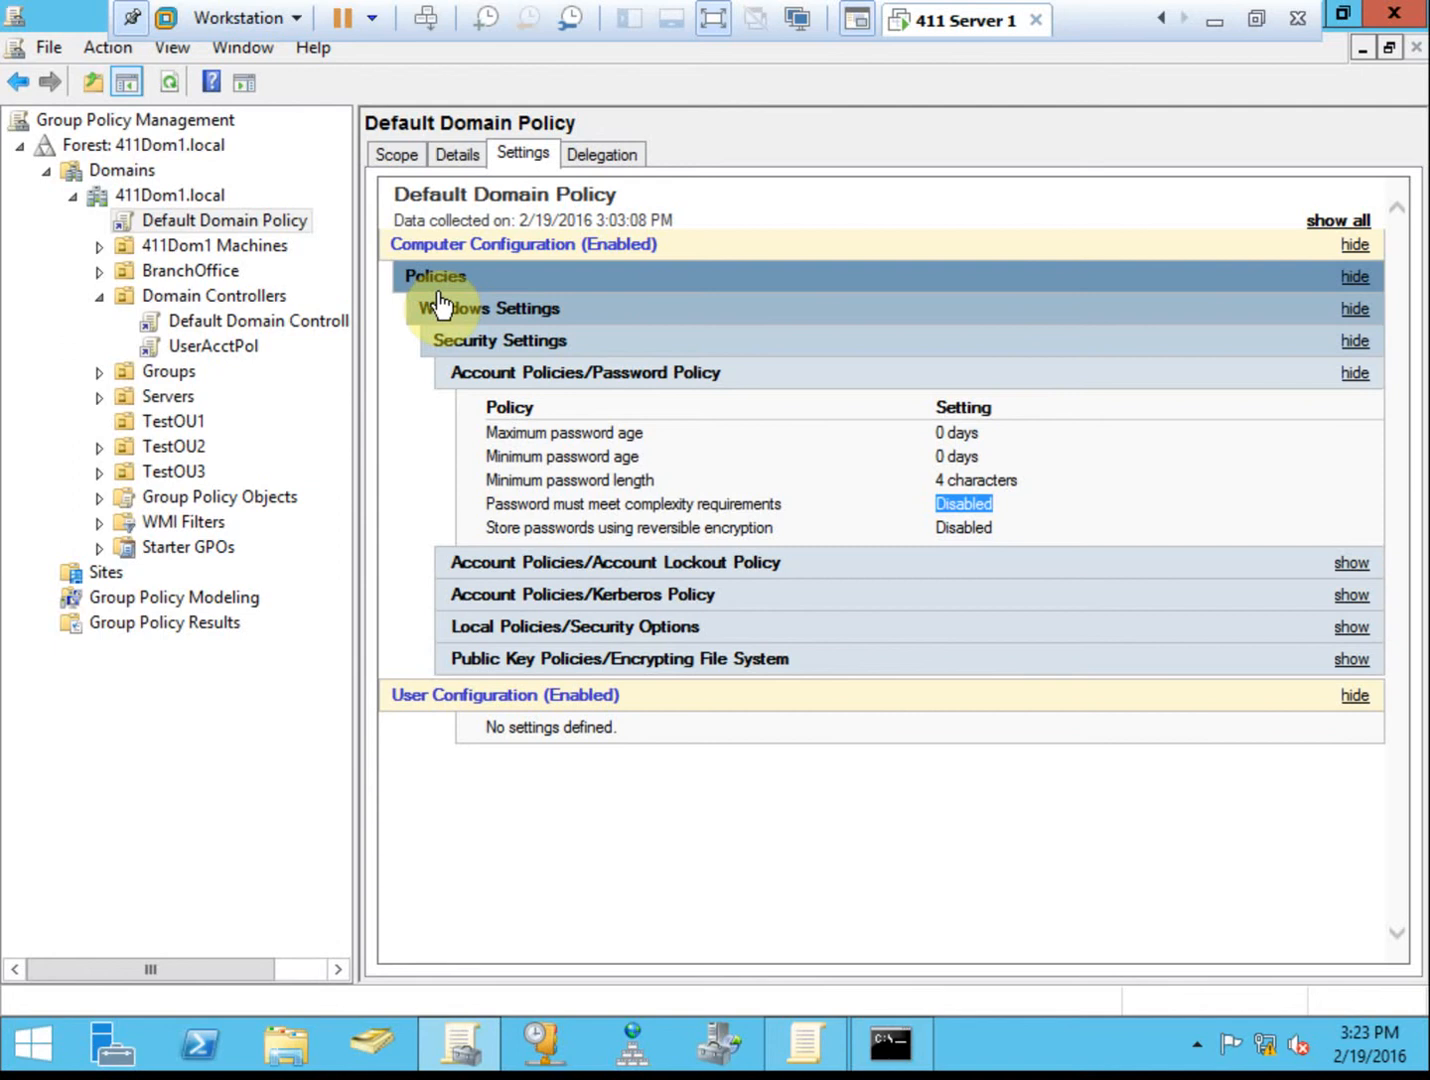
Check the finished gpupdate output, close the Command Prompt, and select Default Domain Policy.
left_click(890, 1043)
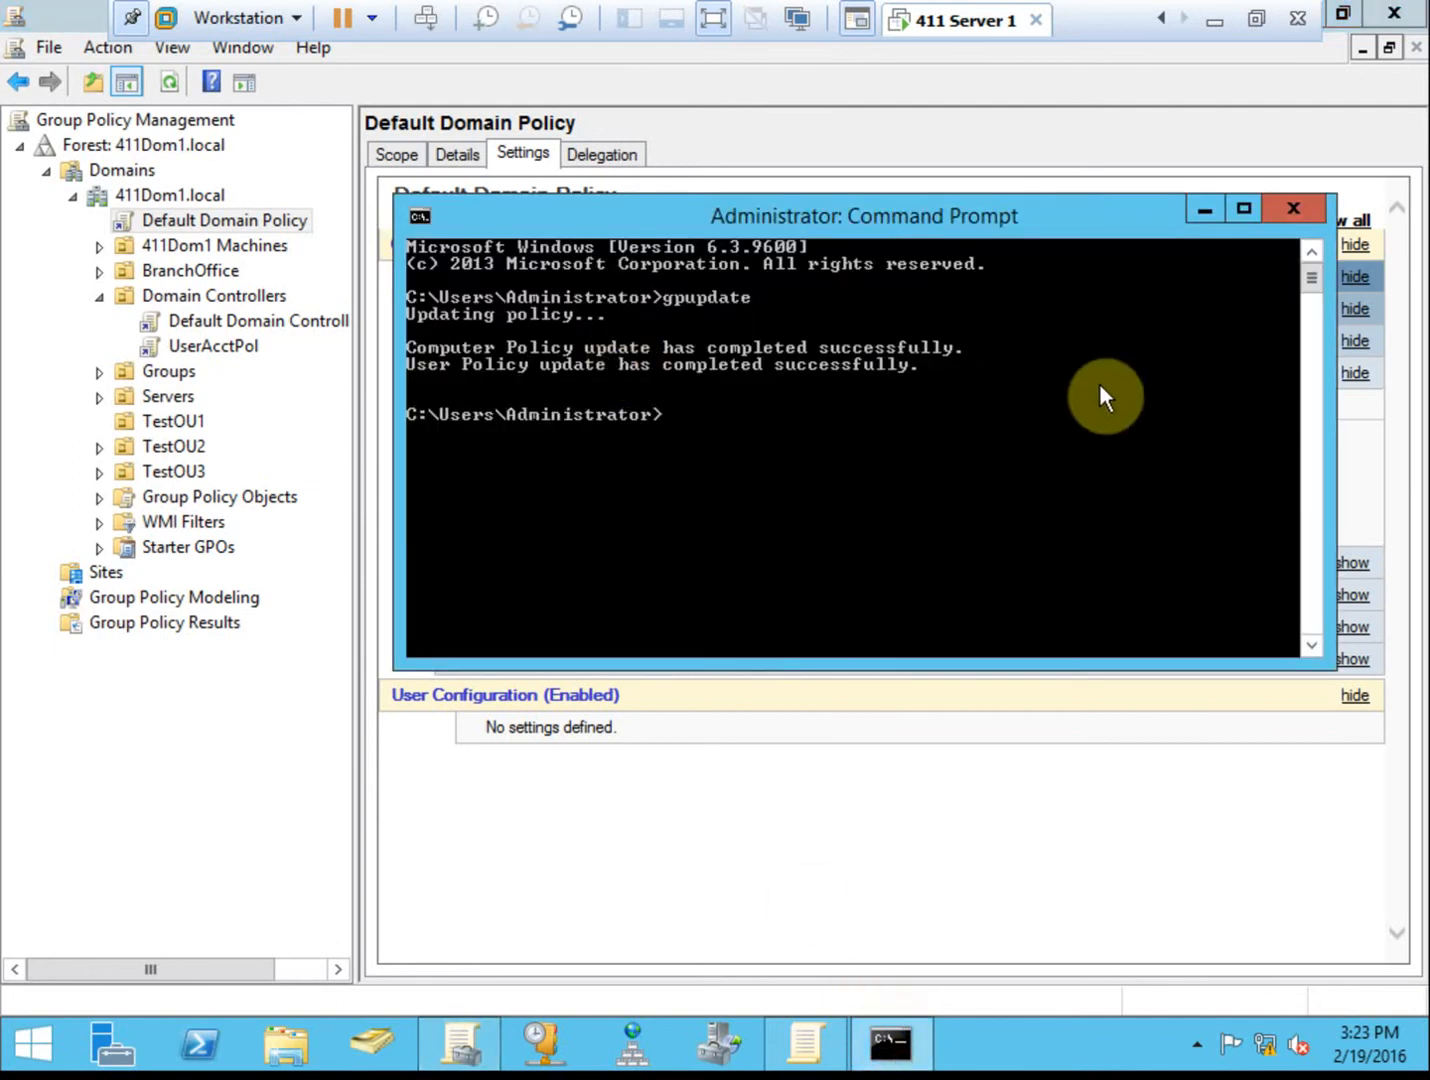
left_click(1291, 212)
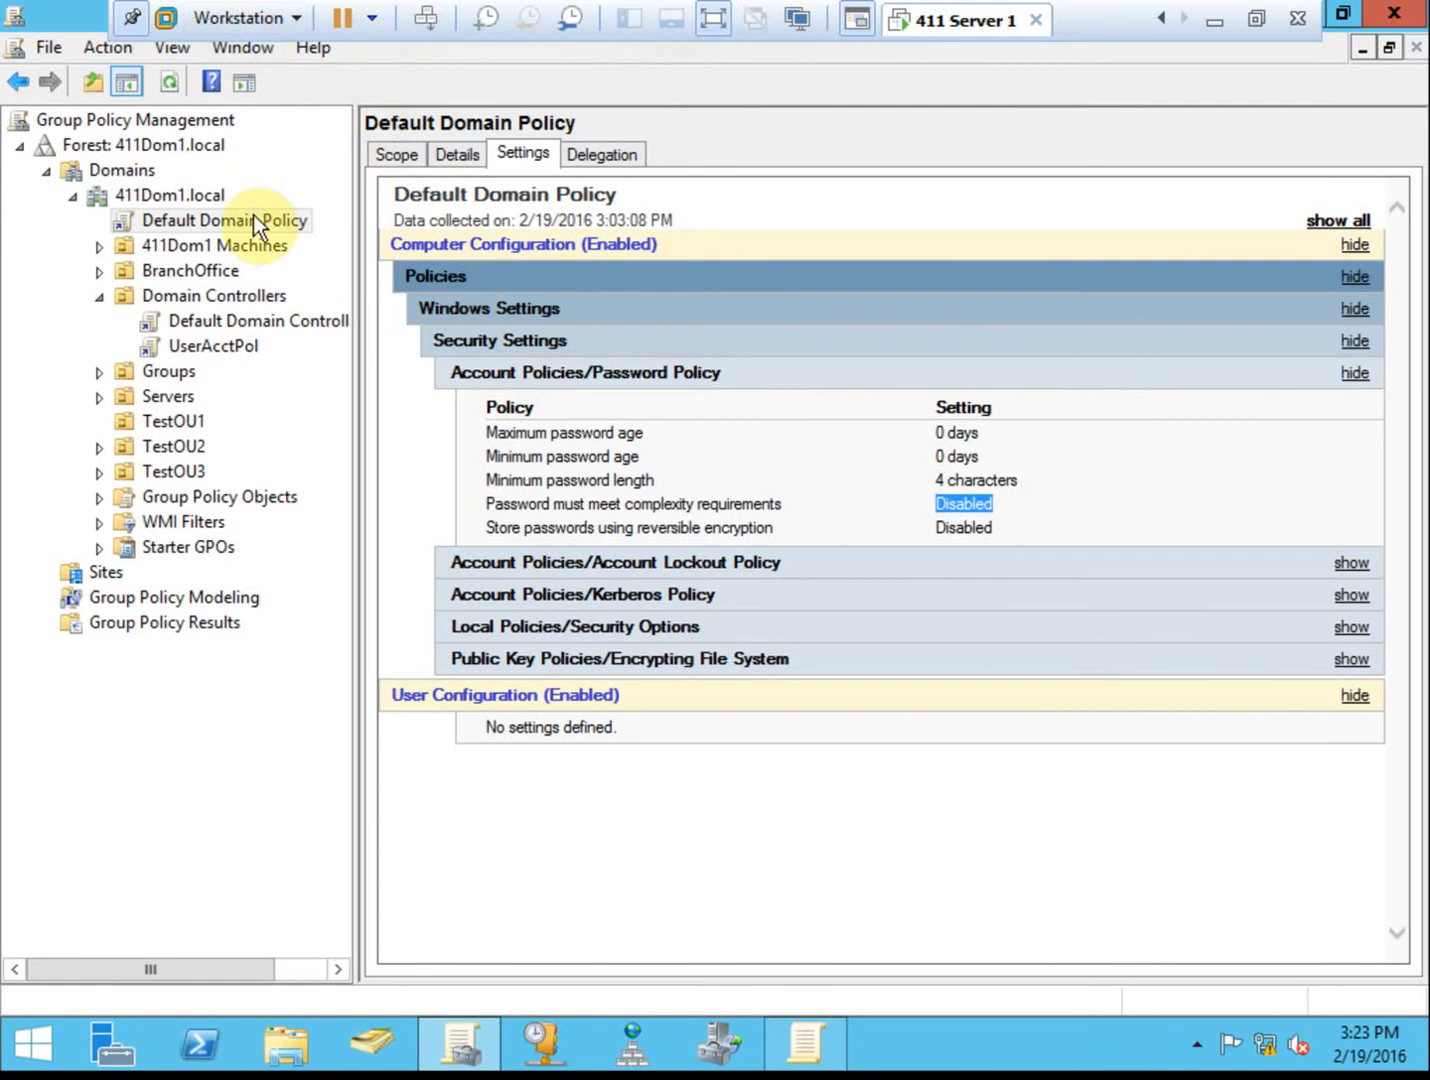
left_click(233, 221)
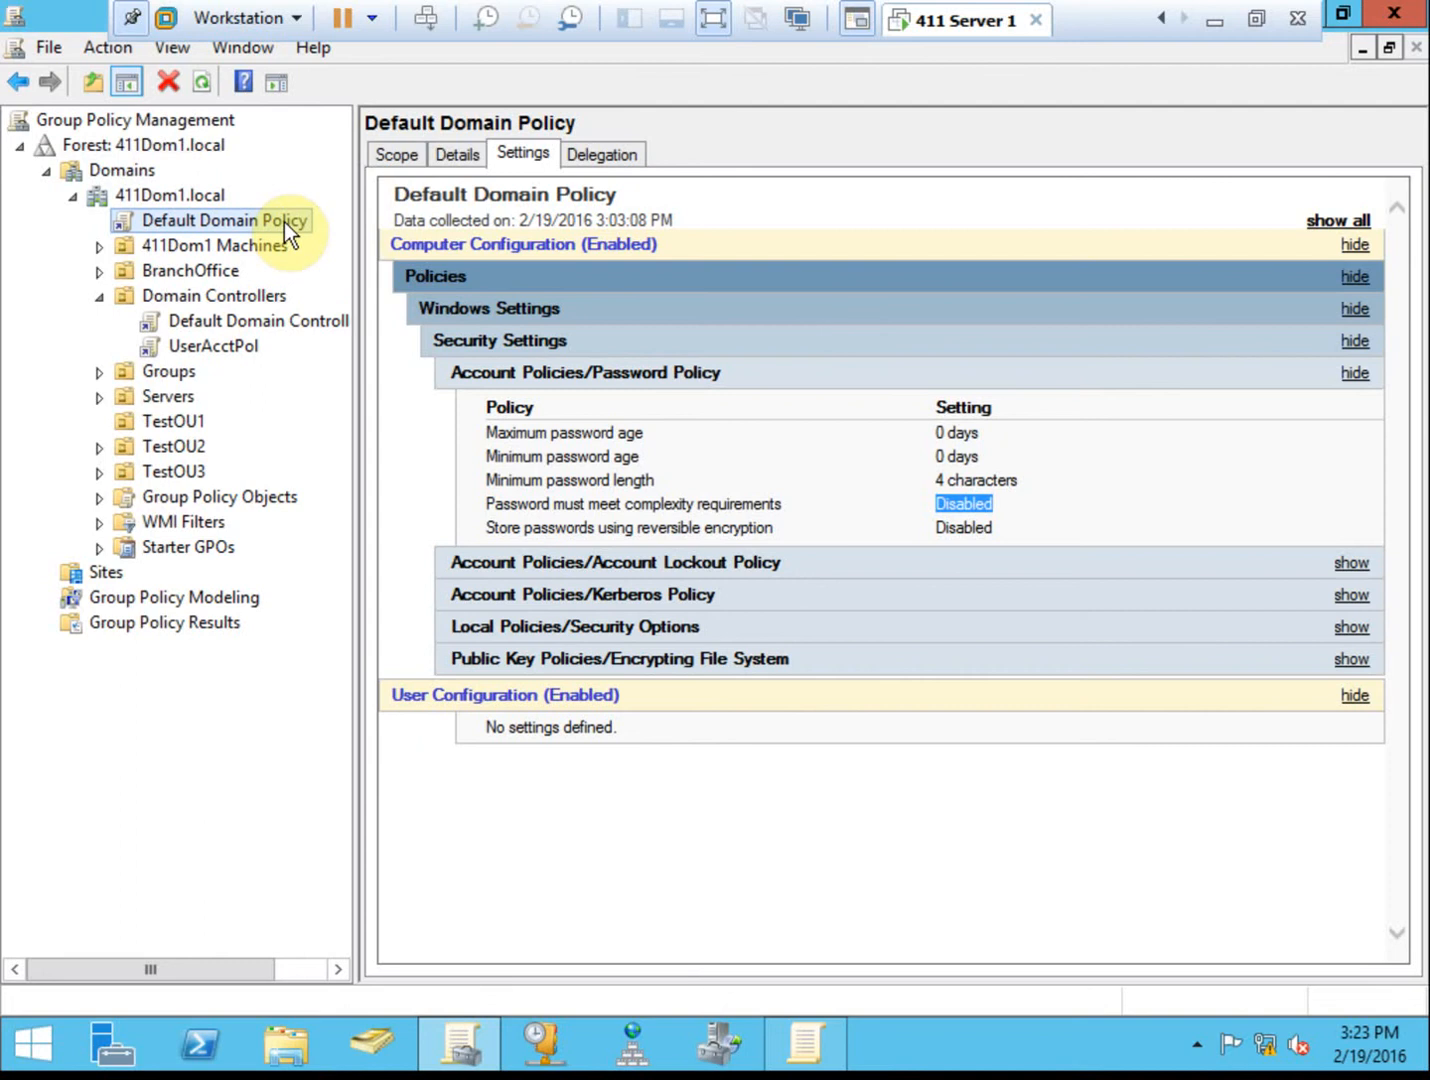
left_click(432, 18)
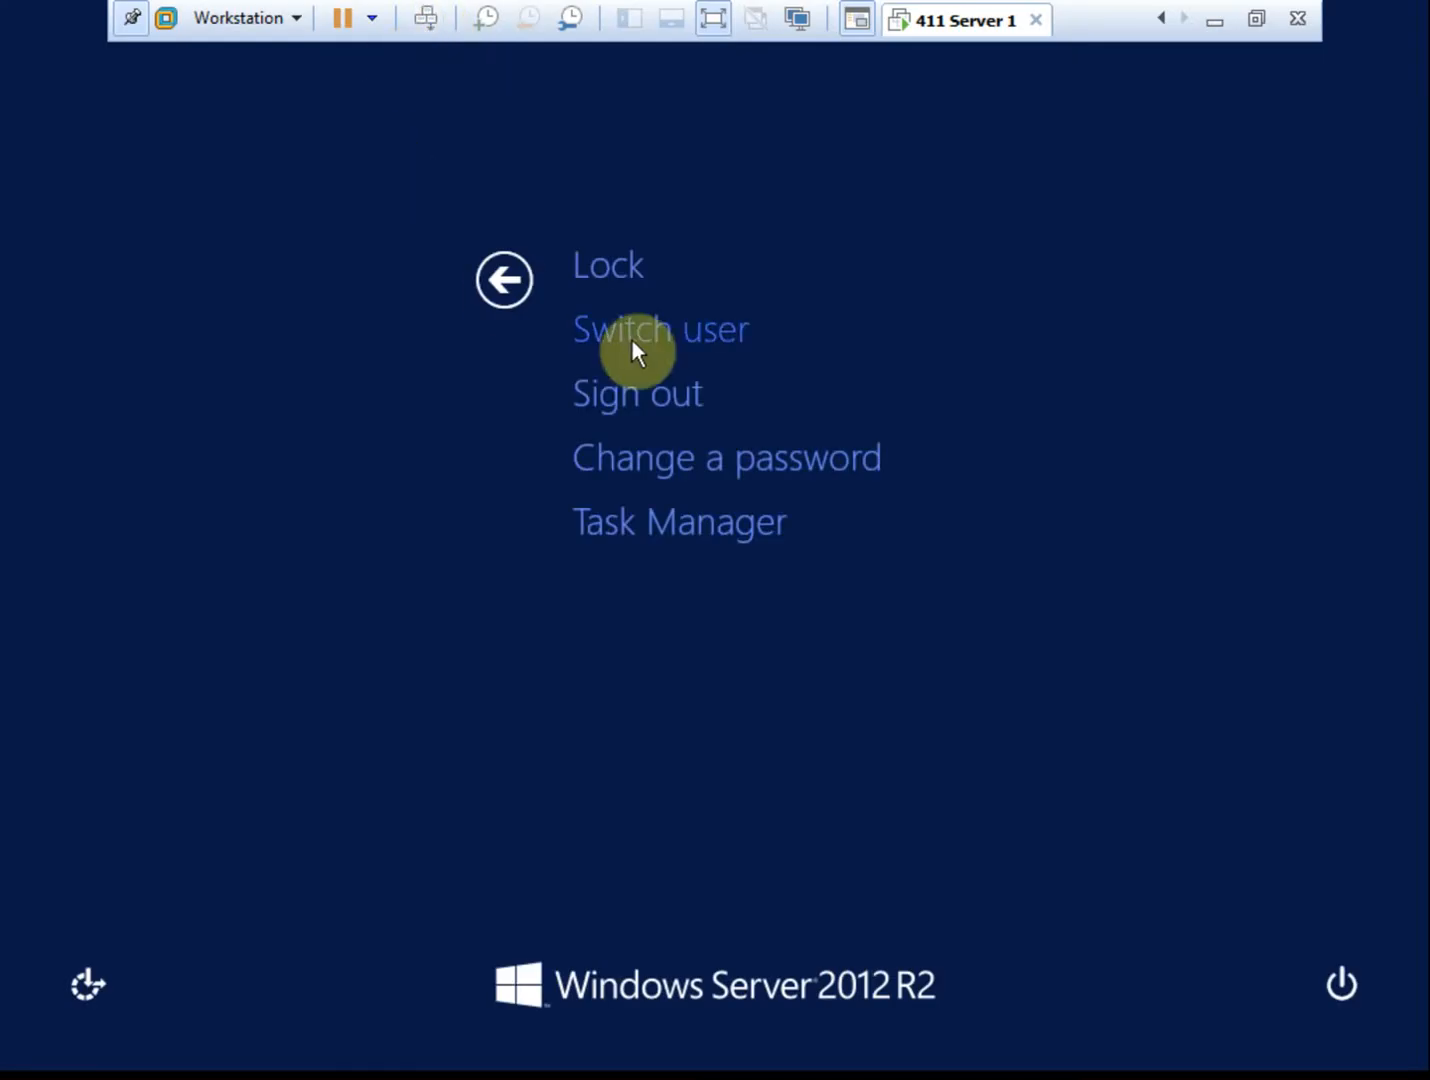
left_click(686, 455)
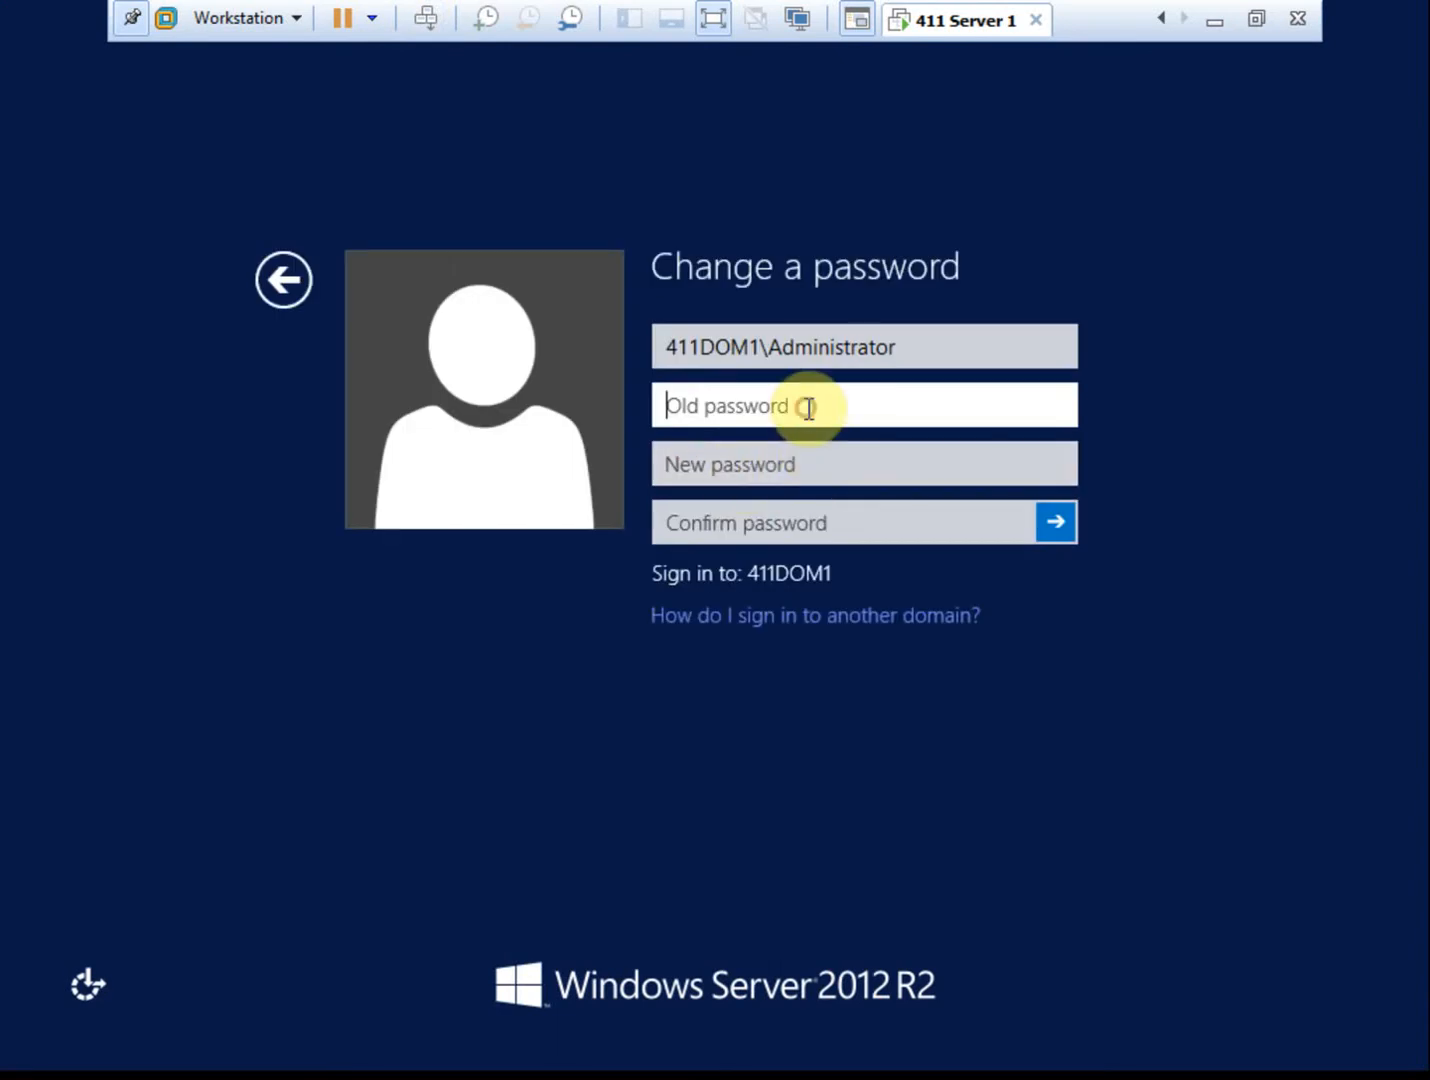
type("Pa$$w0rd1")
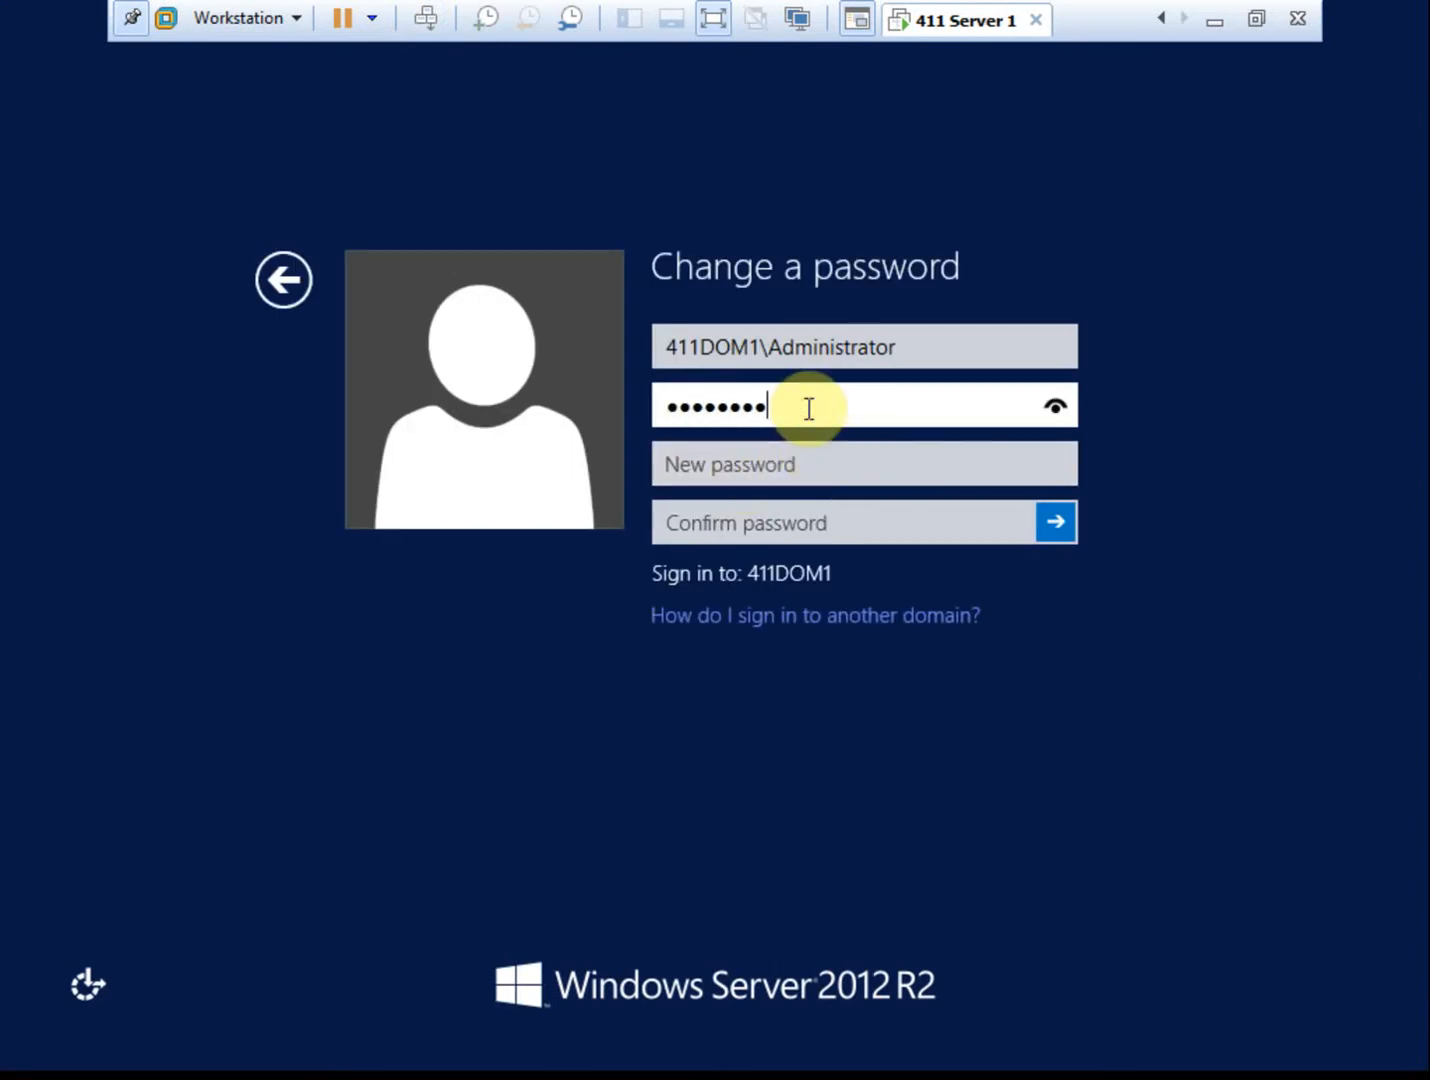
key("BackSpace")
key("BackSpace")
key("BackSpace")
key("BackSpace")
key("BackSpace")
key("BackSpace")
key("BackSpace")
key("BackSpace")
key("BackSpace")
type("Pa$$w0rd12")
key("Tab")
type("Pa$$w0rd13")
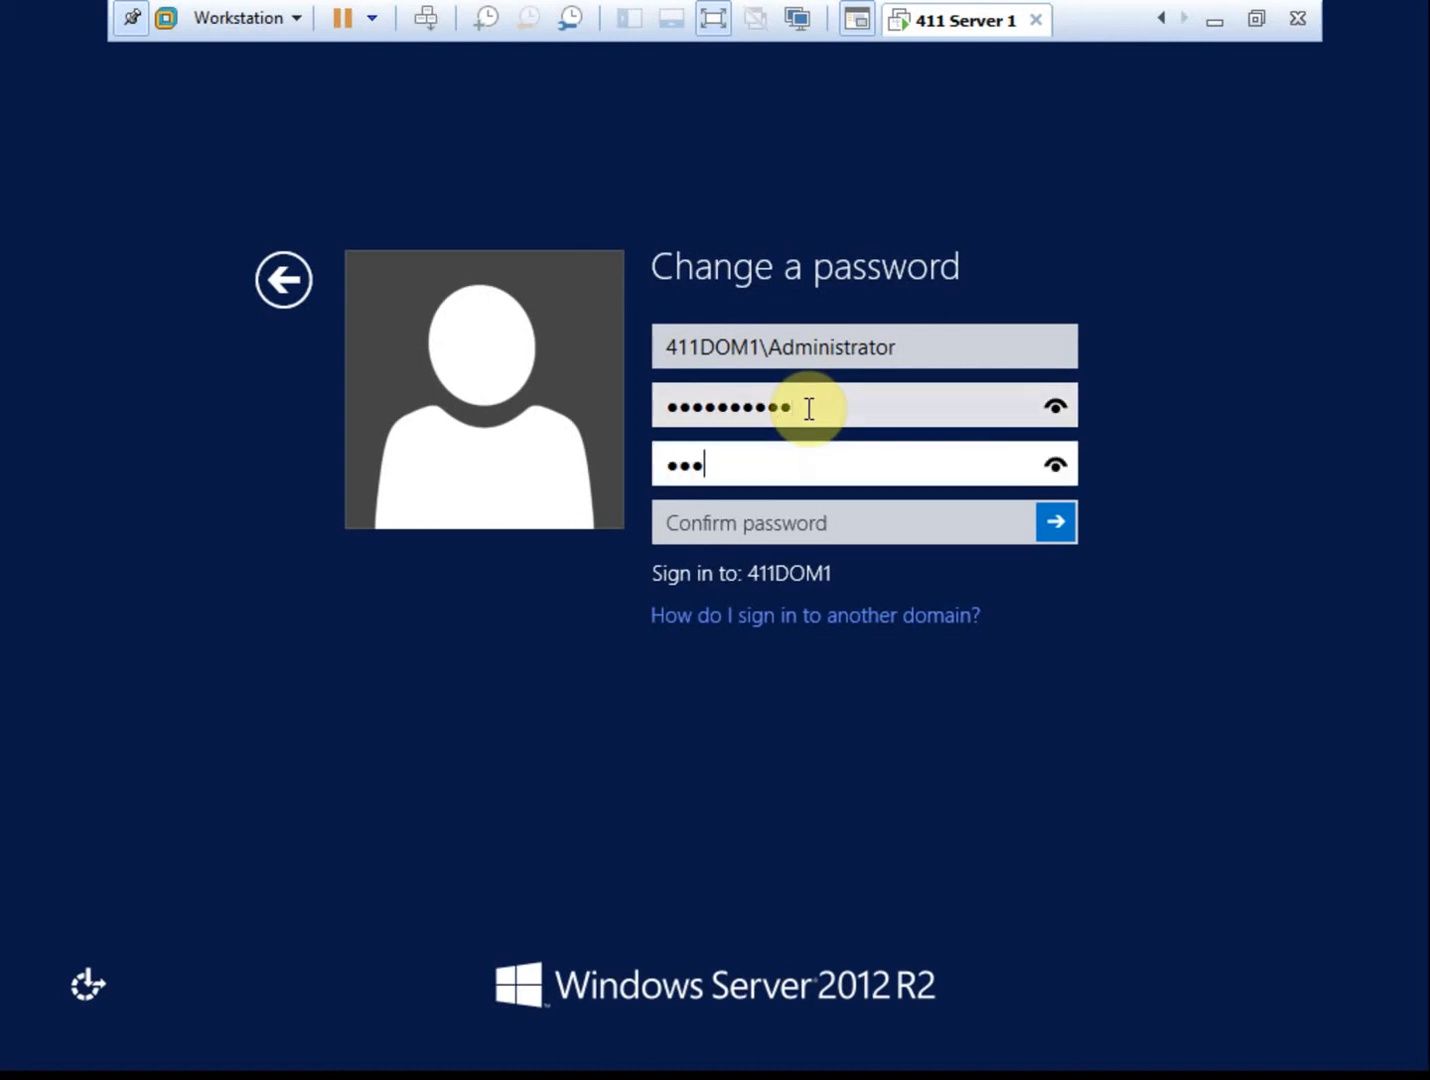
key("Tab")
type("Pa$$w0rd")
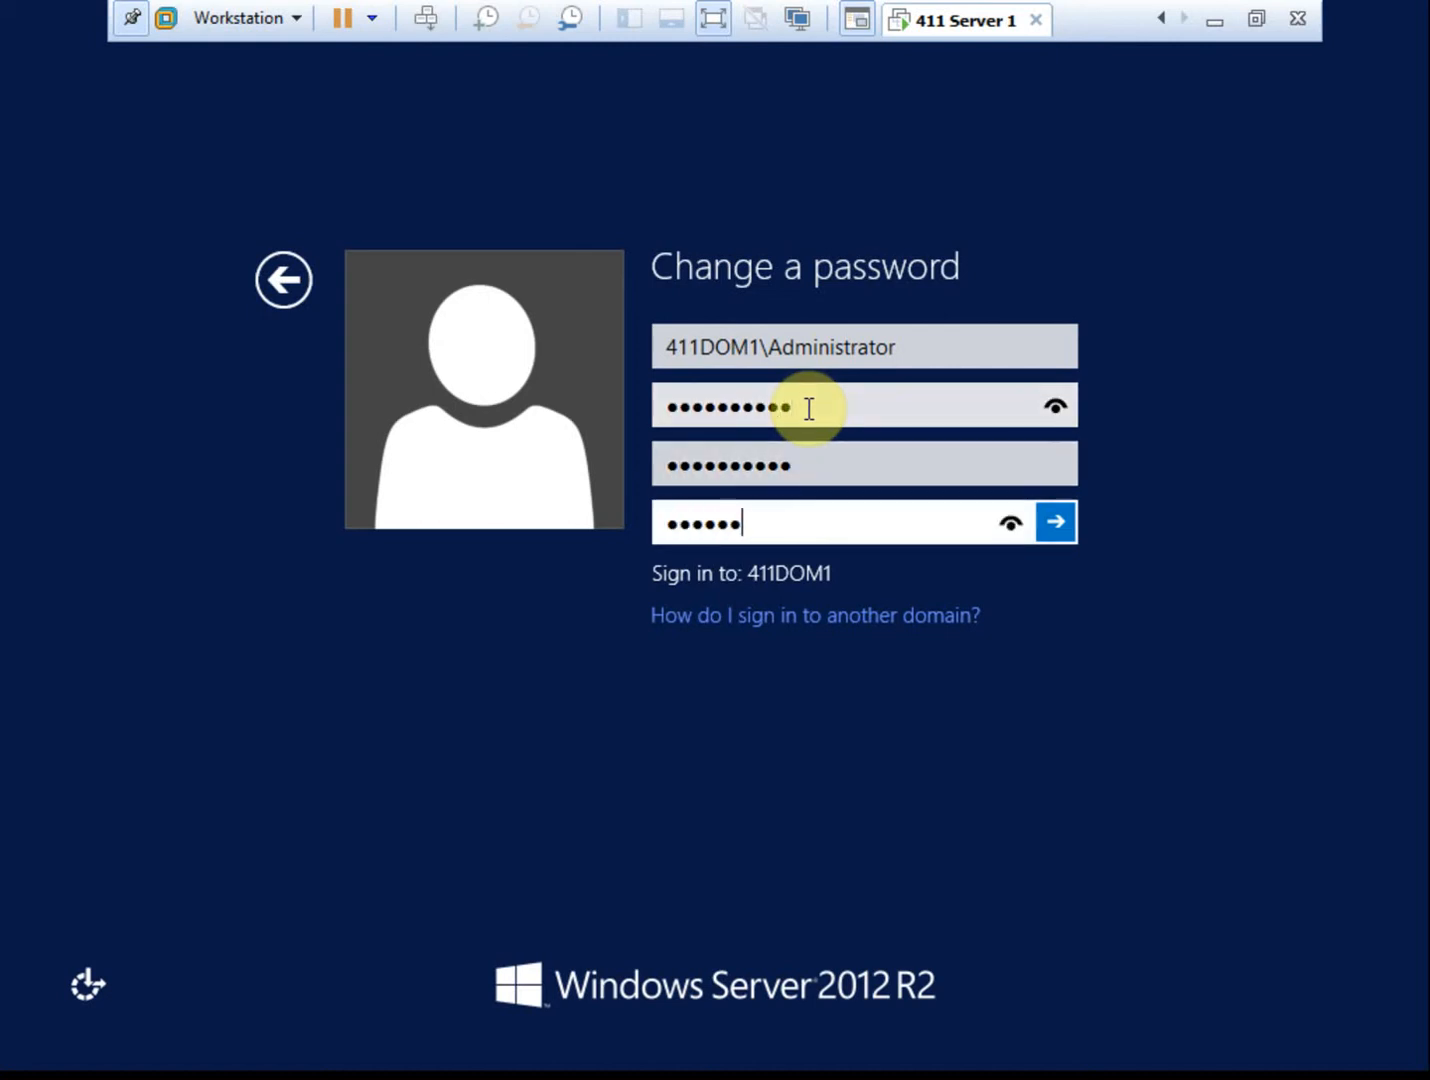
type("13")
key("Return")
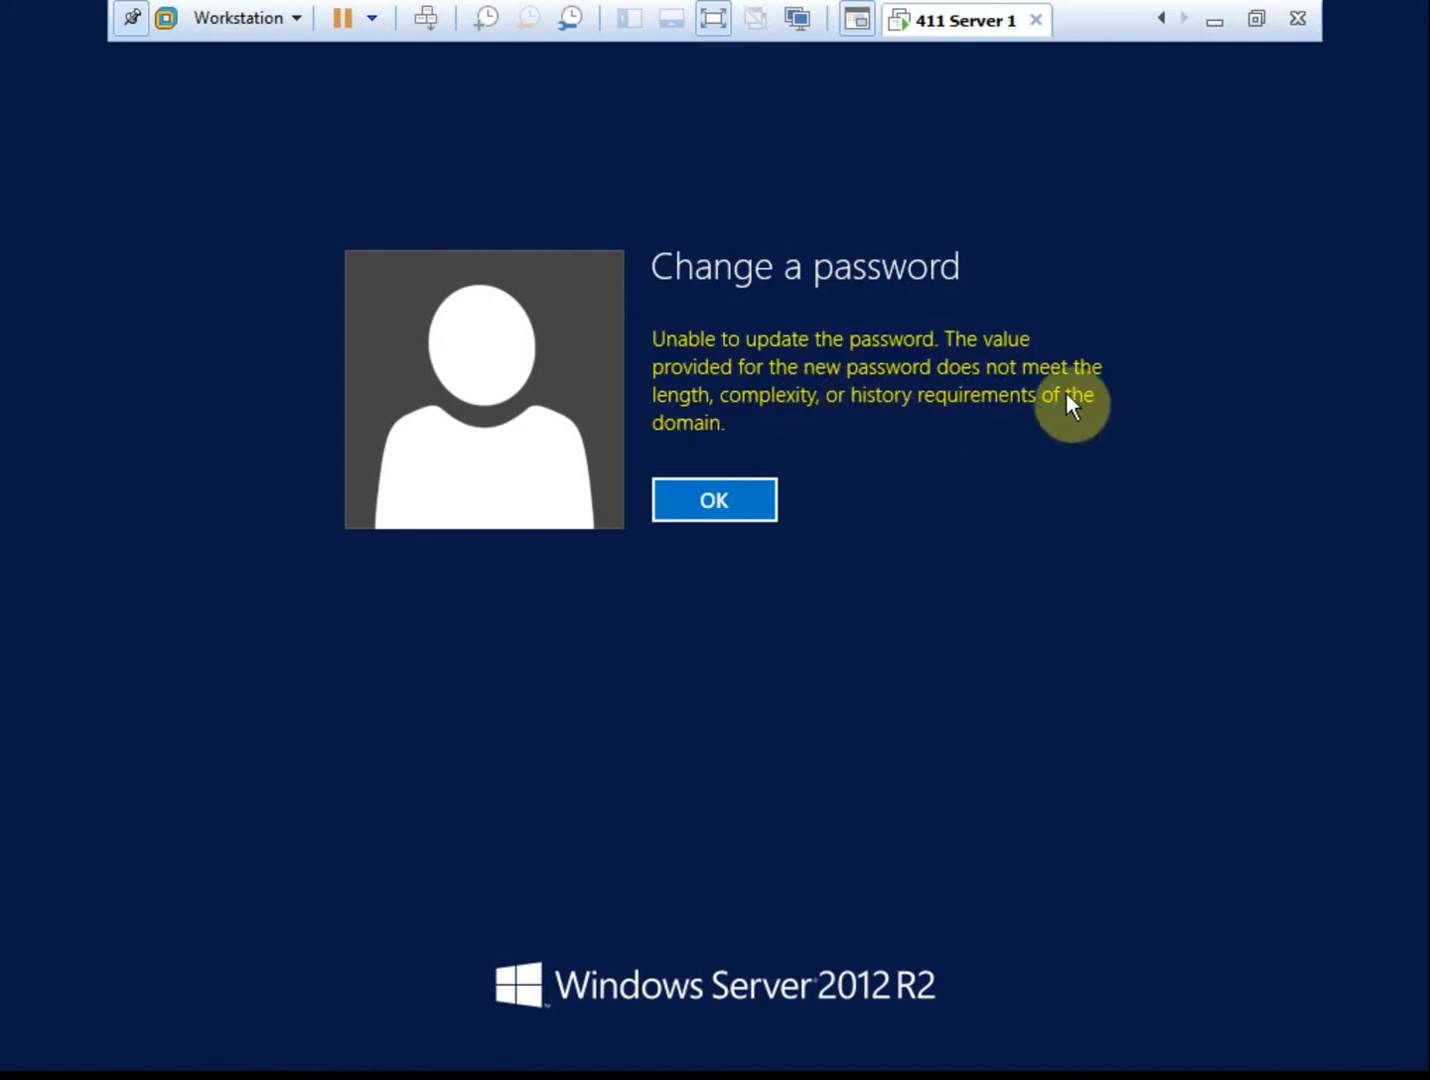
left_click(752, 500)
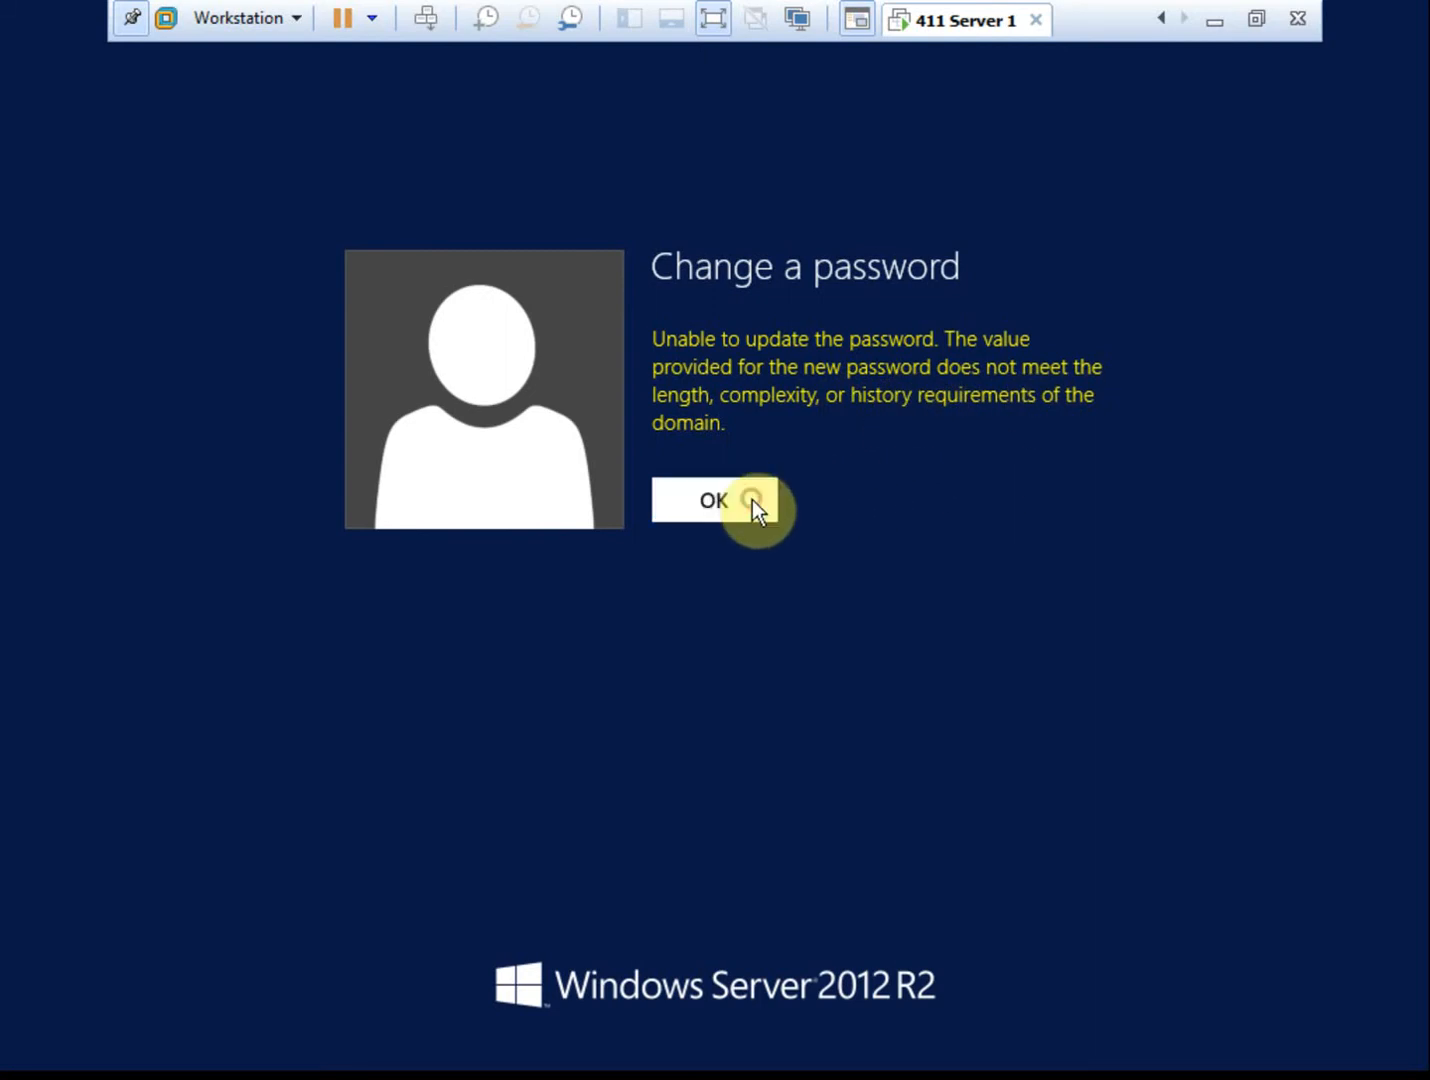
left_click(280, 282)
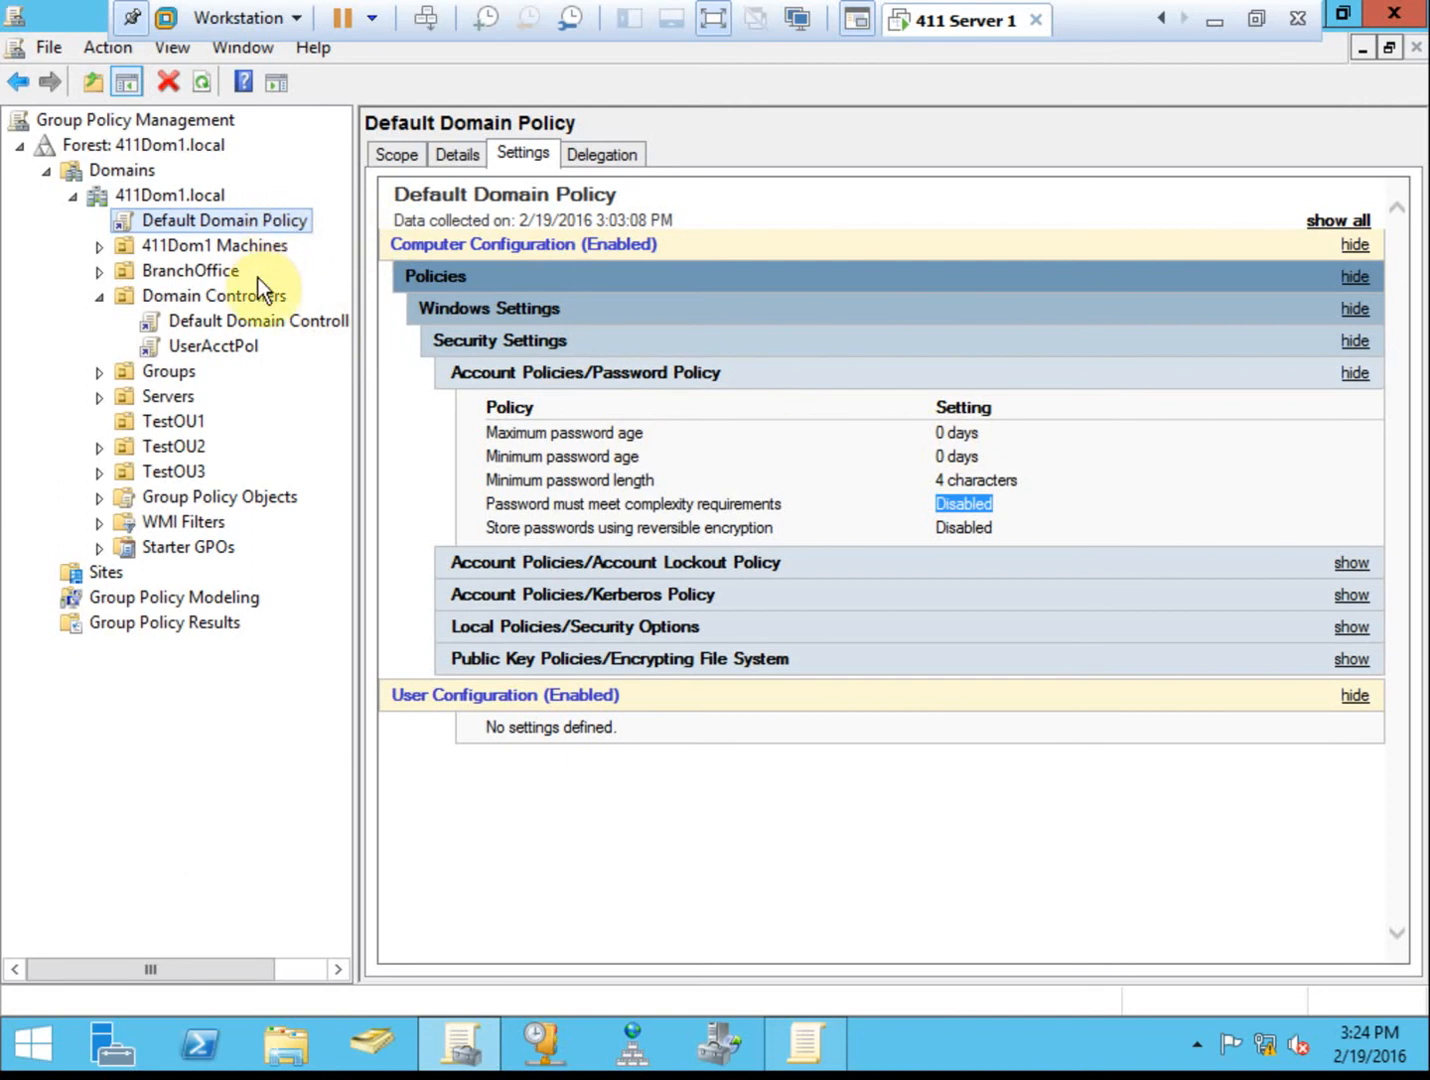
Open UserAcctPol's Password Policy in the editor to verify complexity is Disabled, then return to the console.
left_click(244, 348)
left_click(301, 360)
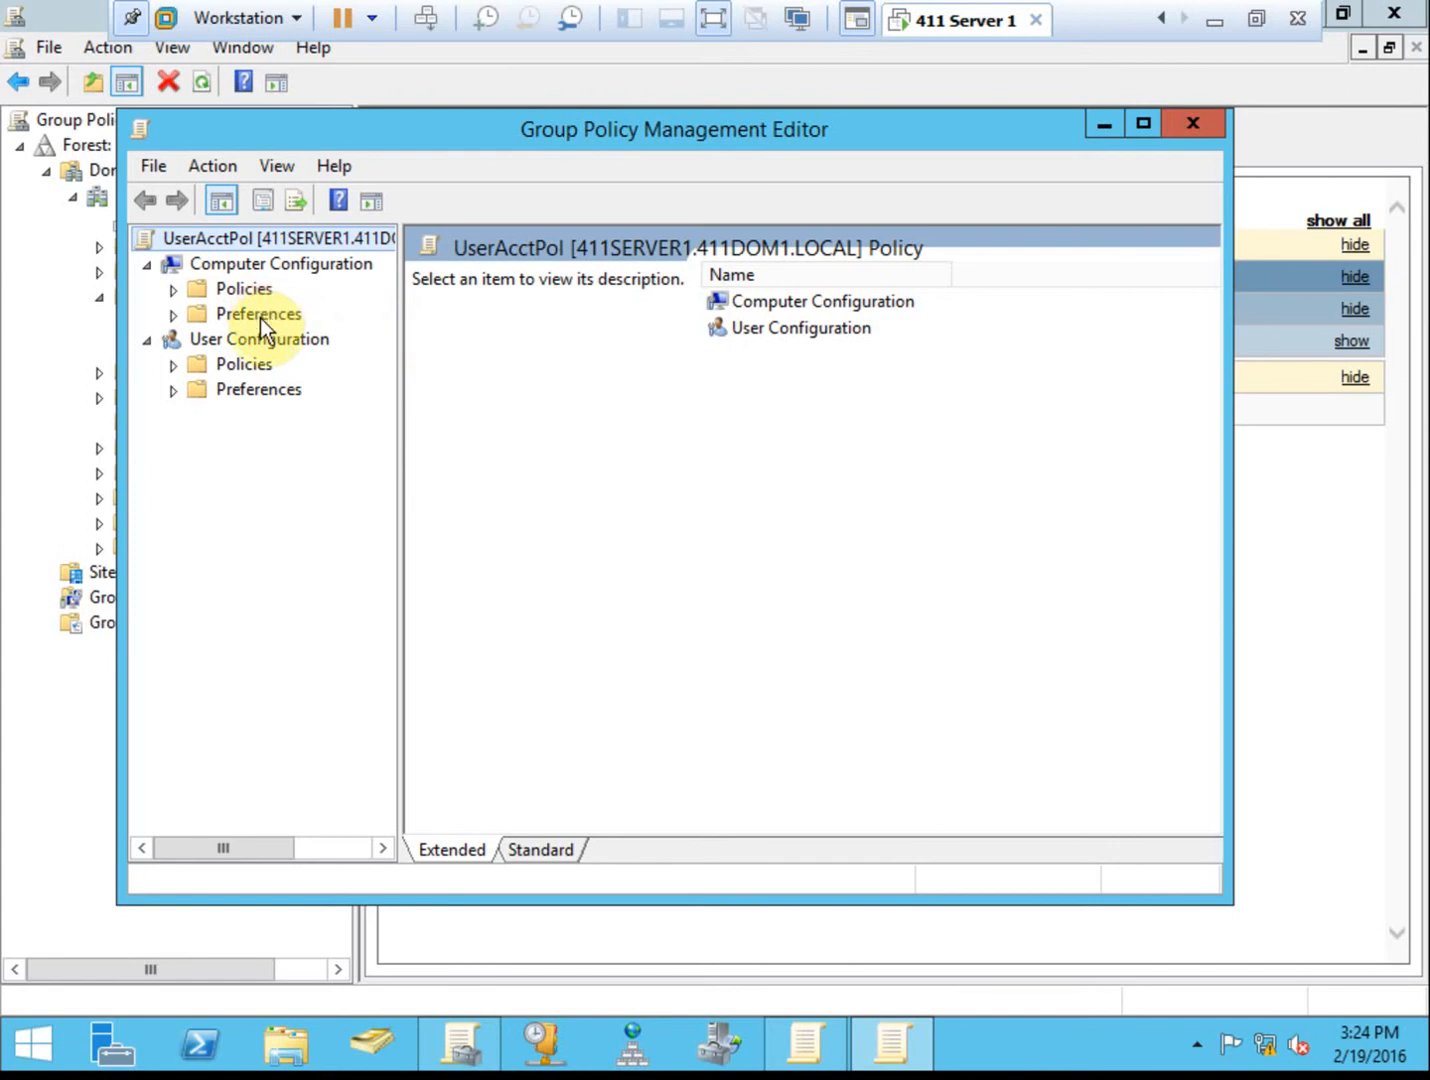
double_click(256, 287)
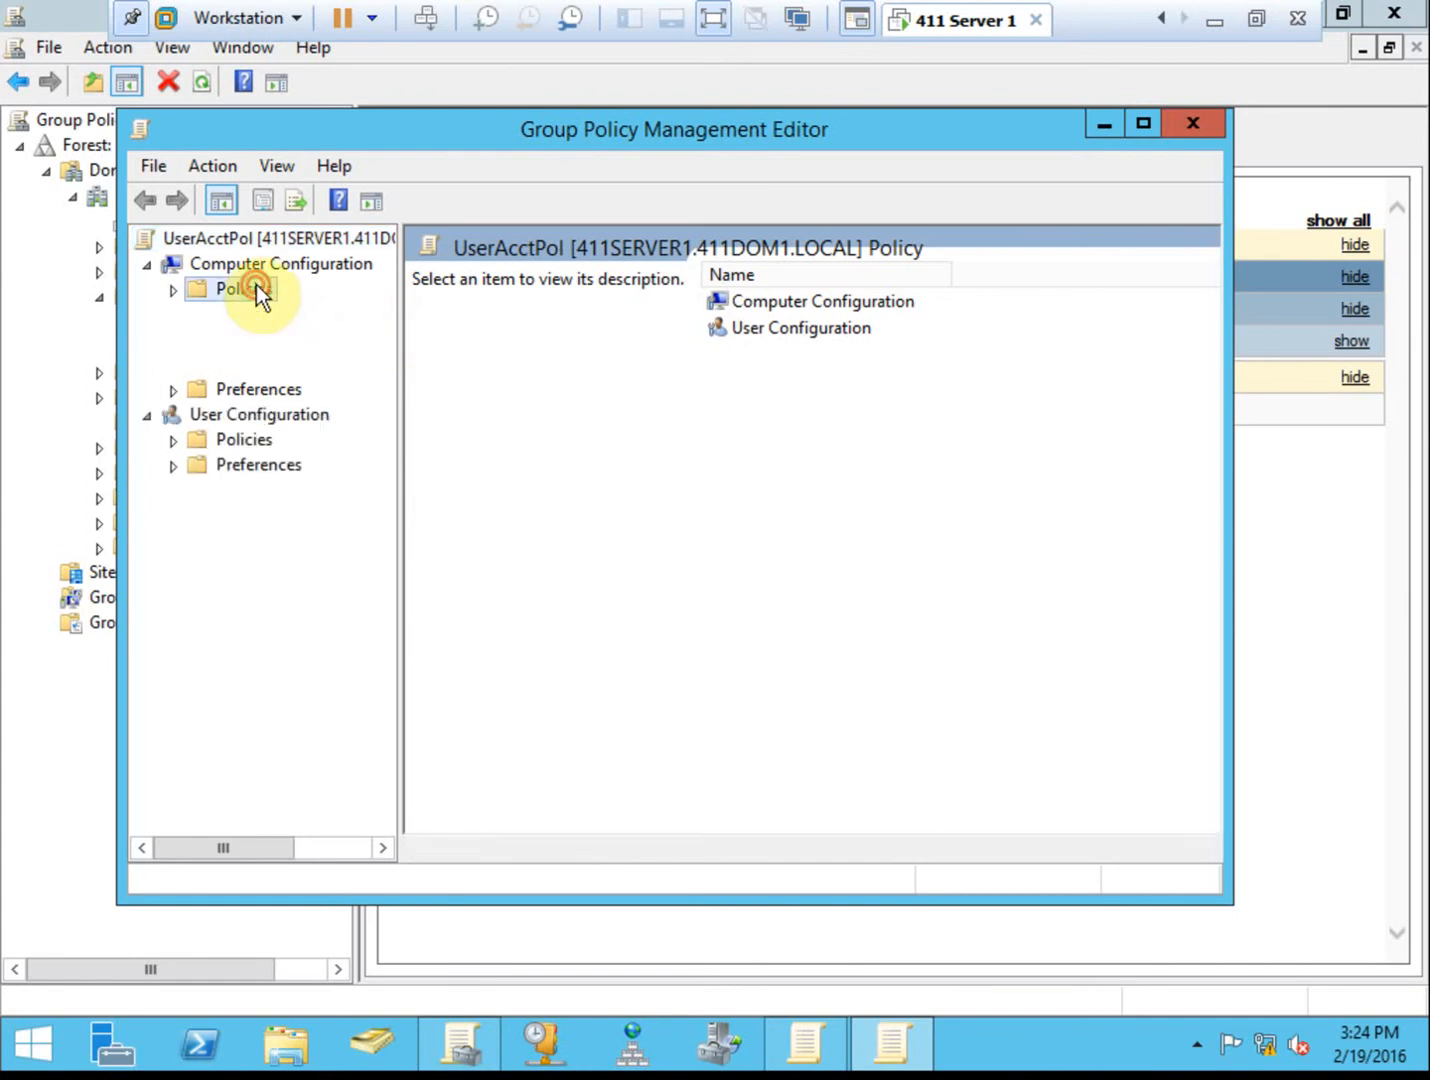
left_click(281, 336)
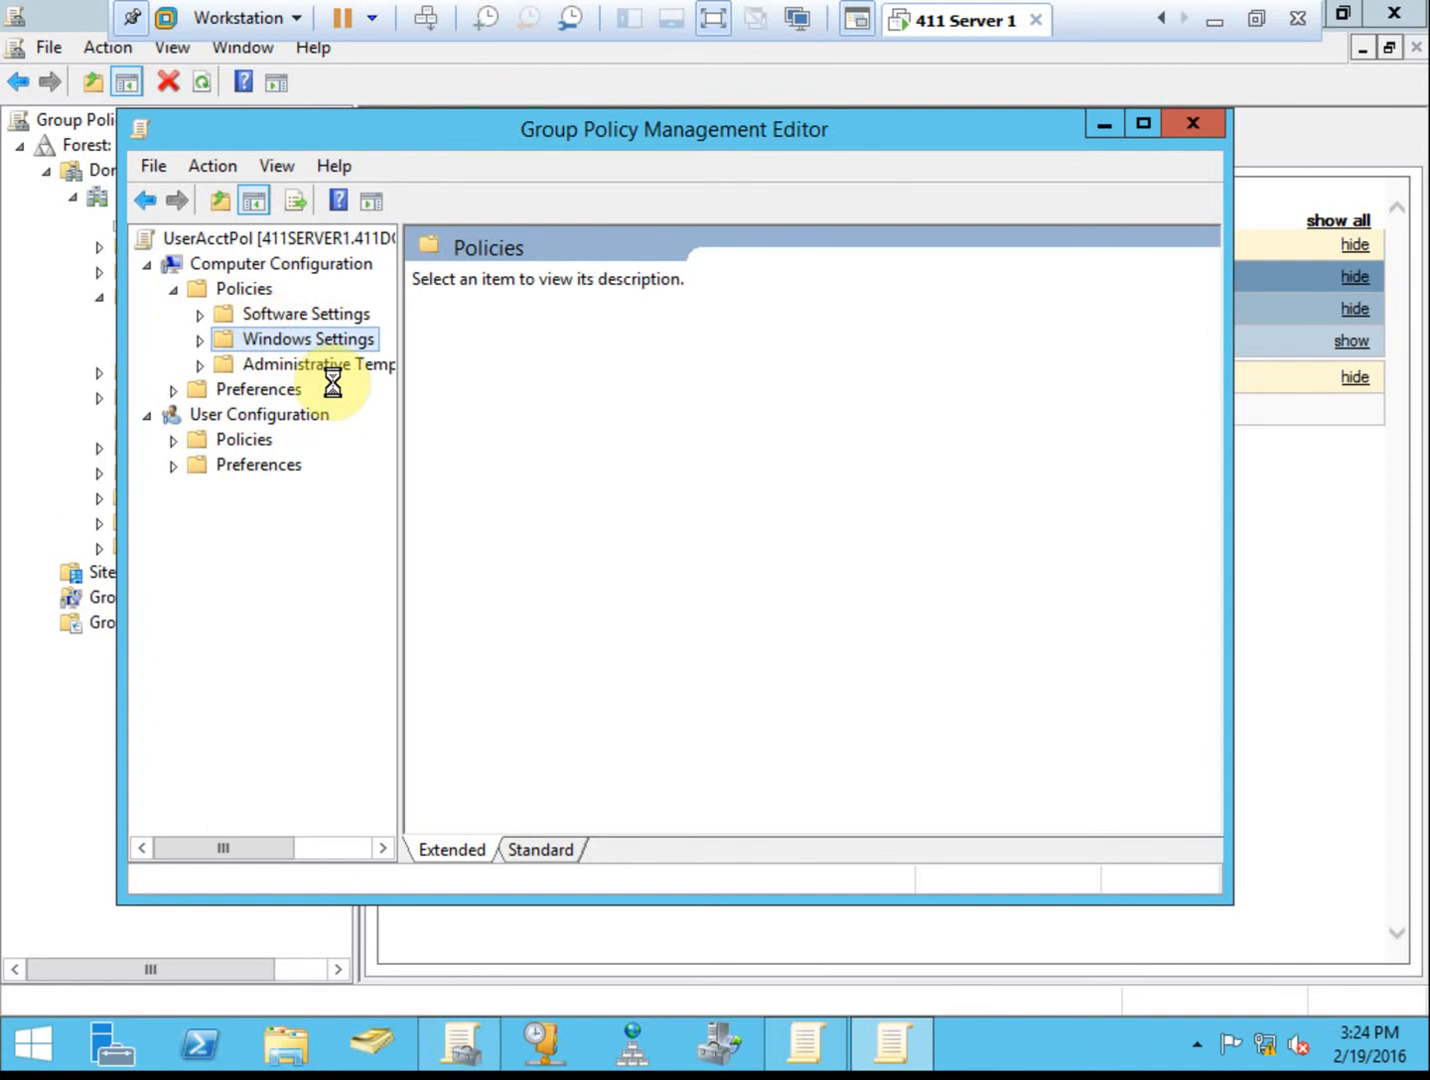
left_click(312, 417)
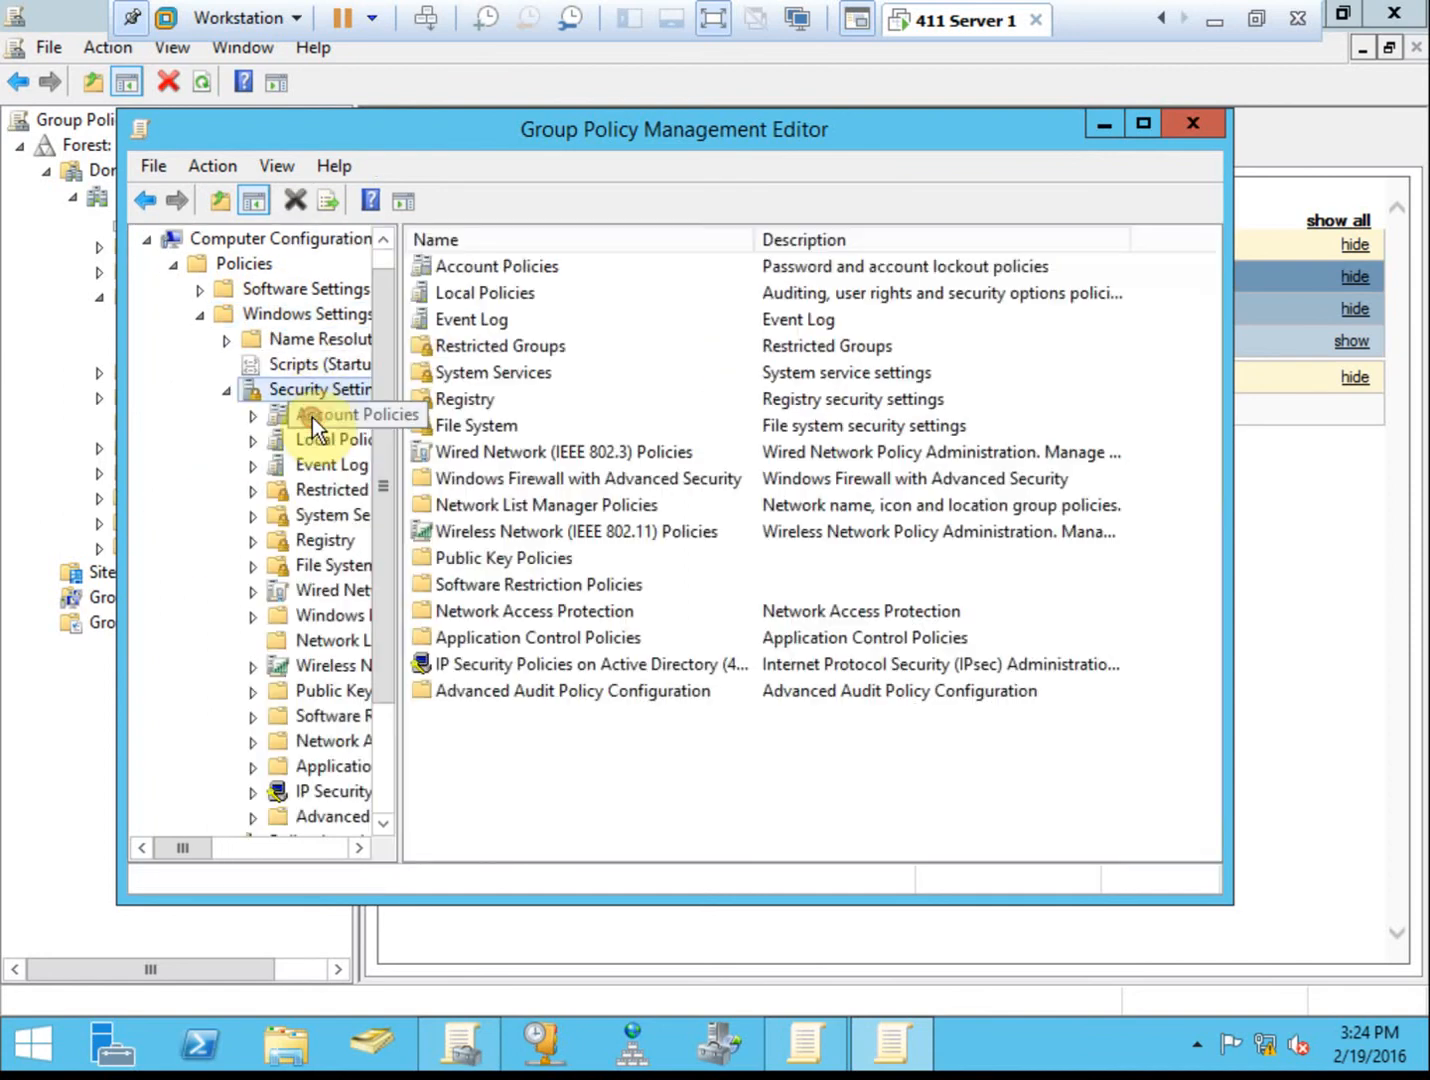
double_click(546, 264)
double_click(546, 264)
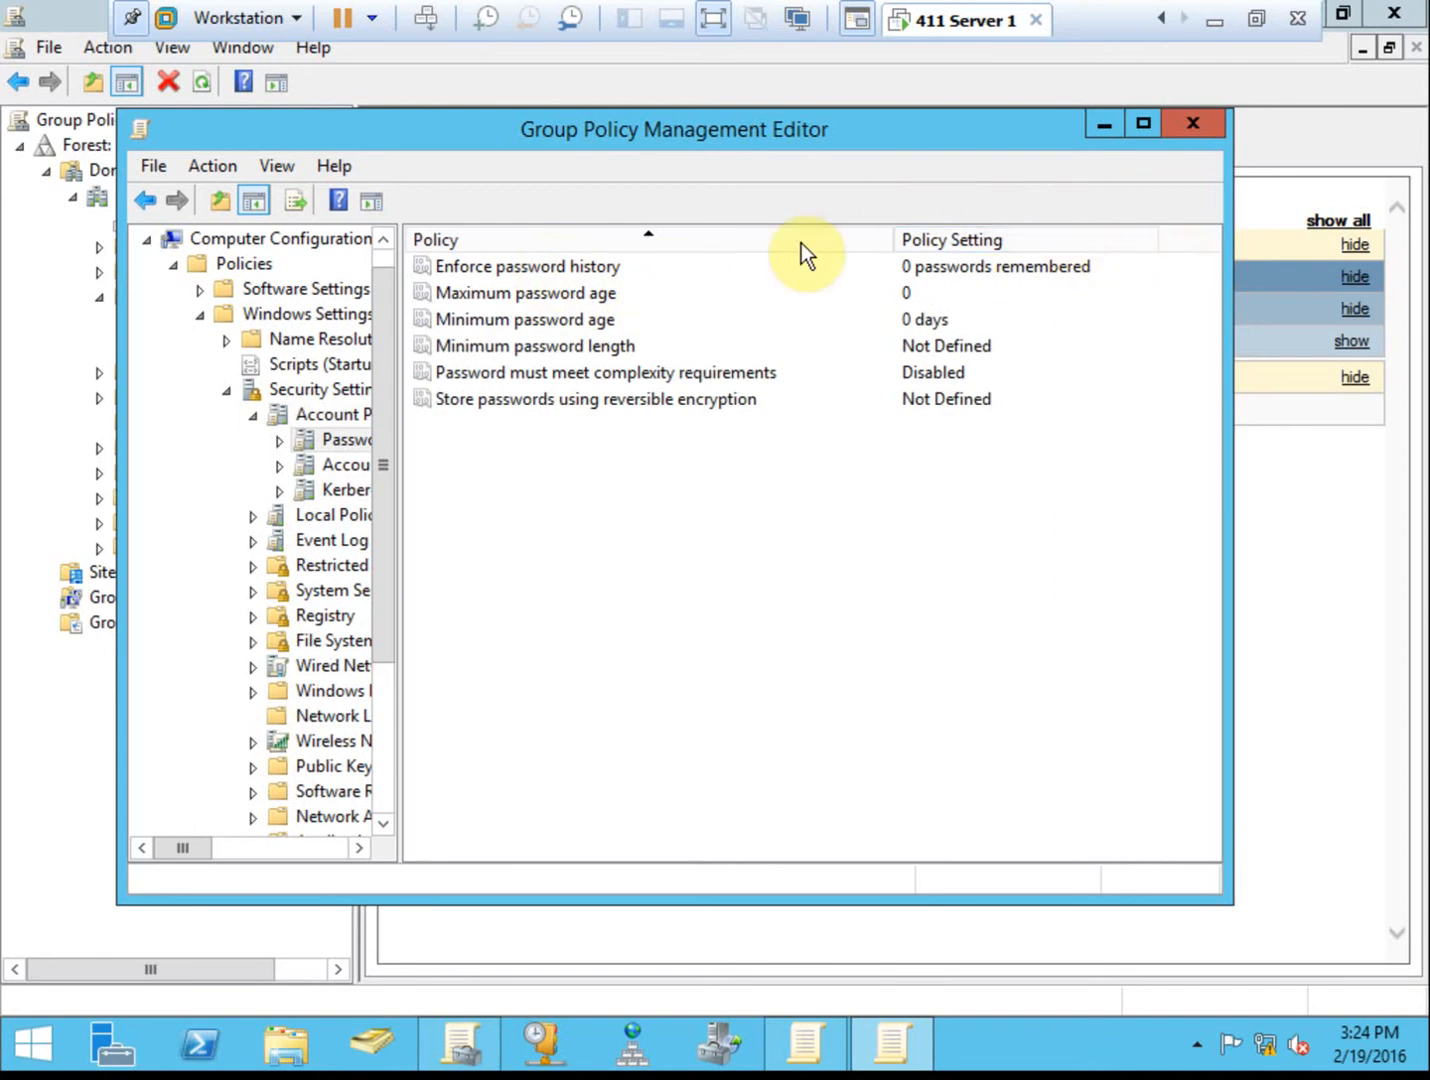
left_click_drag(651, 137, 891, 138)
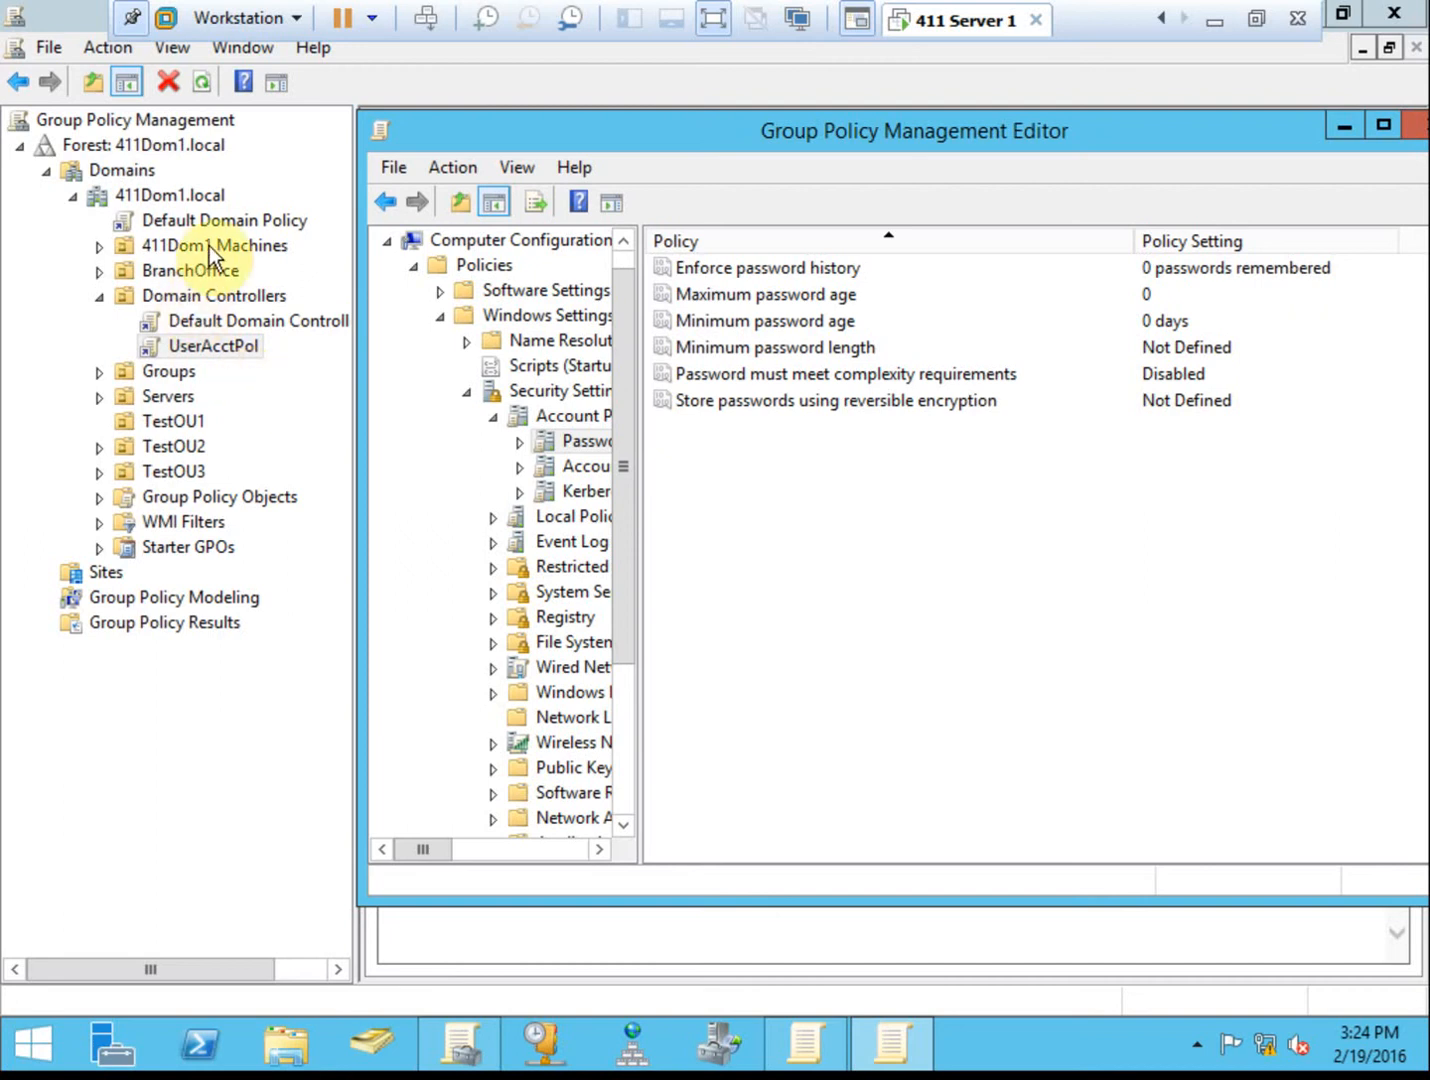
left_click(217, 223)
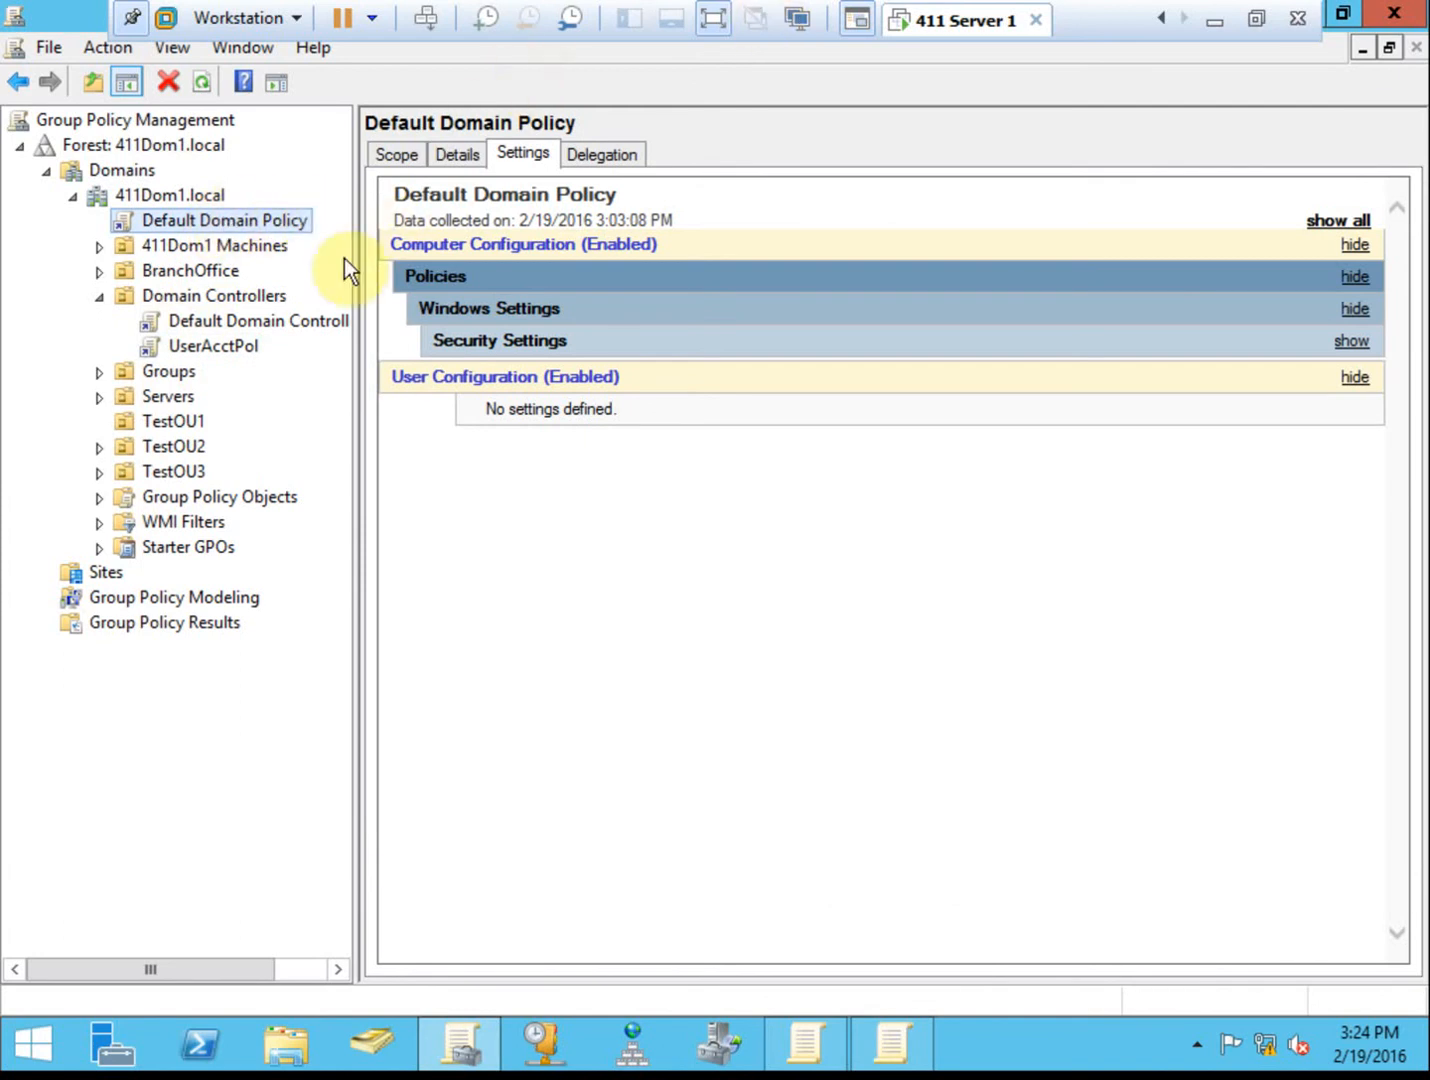
Review the UserAcctPol settings, then clear Link Enabled on its Domain Controllers link.
left_click(213, 348)
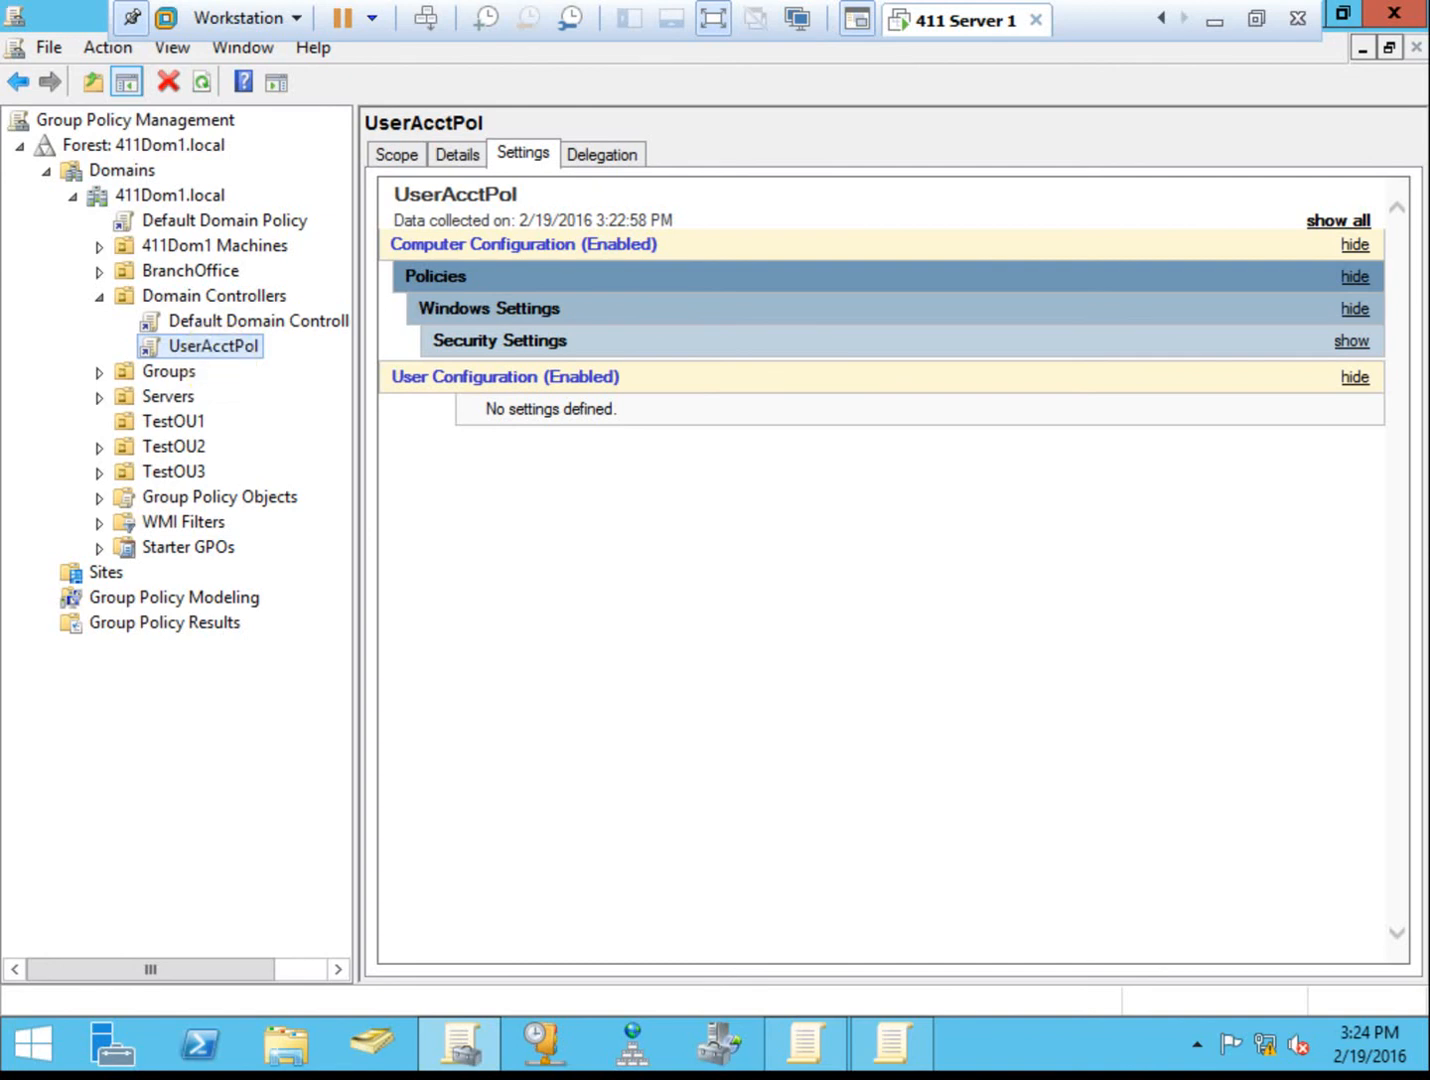
right_click(244, 347)
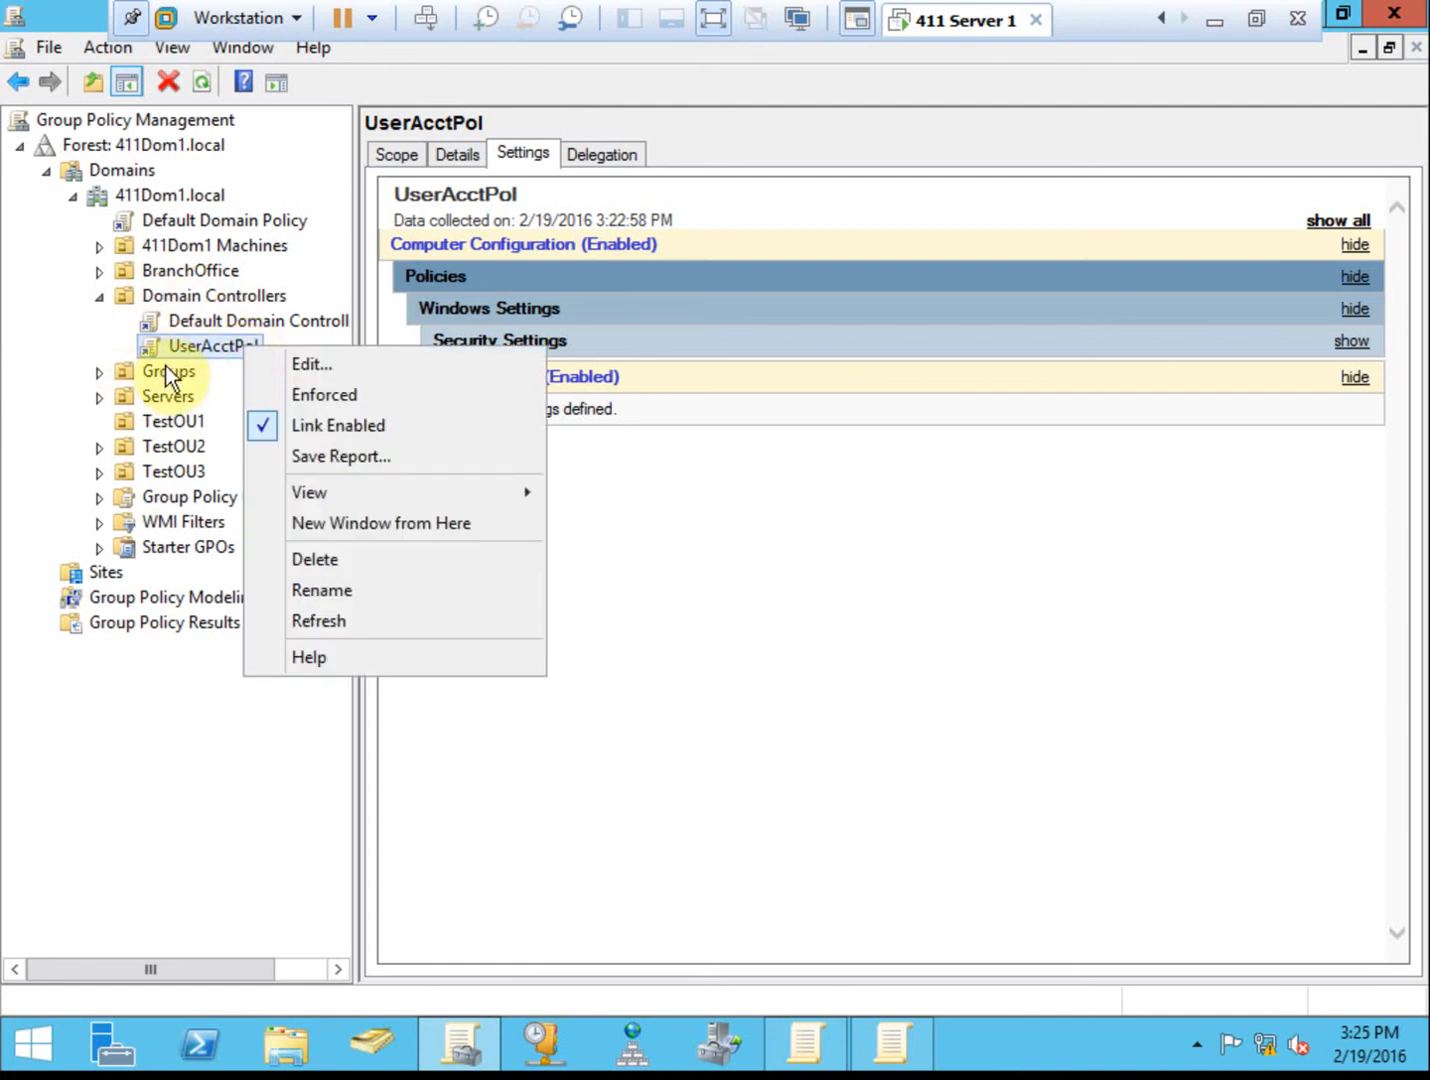
left_click(347, 421)
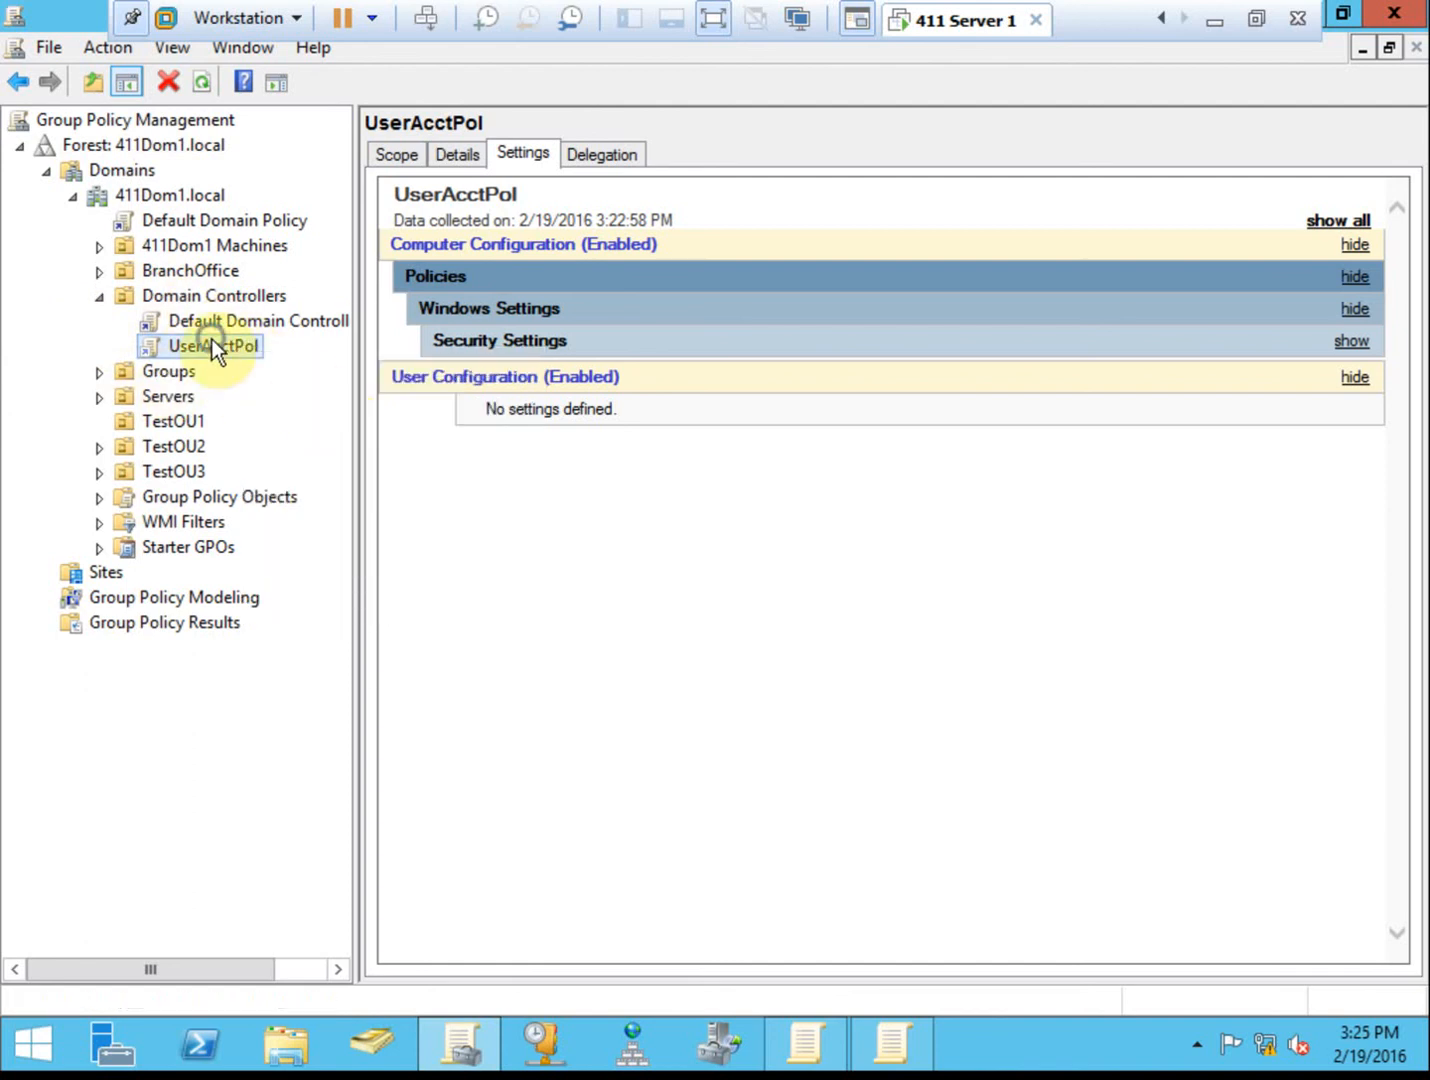
Delete the UserAcctPol link from Domain Controllers, confirming with OK, and collapse the OU.
right_click(196, 367)
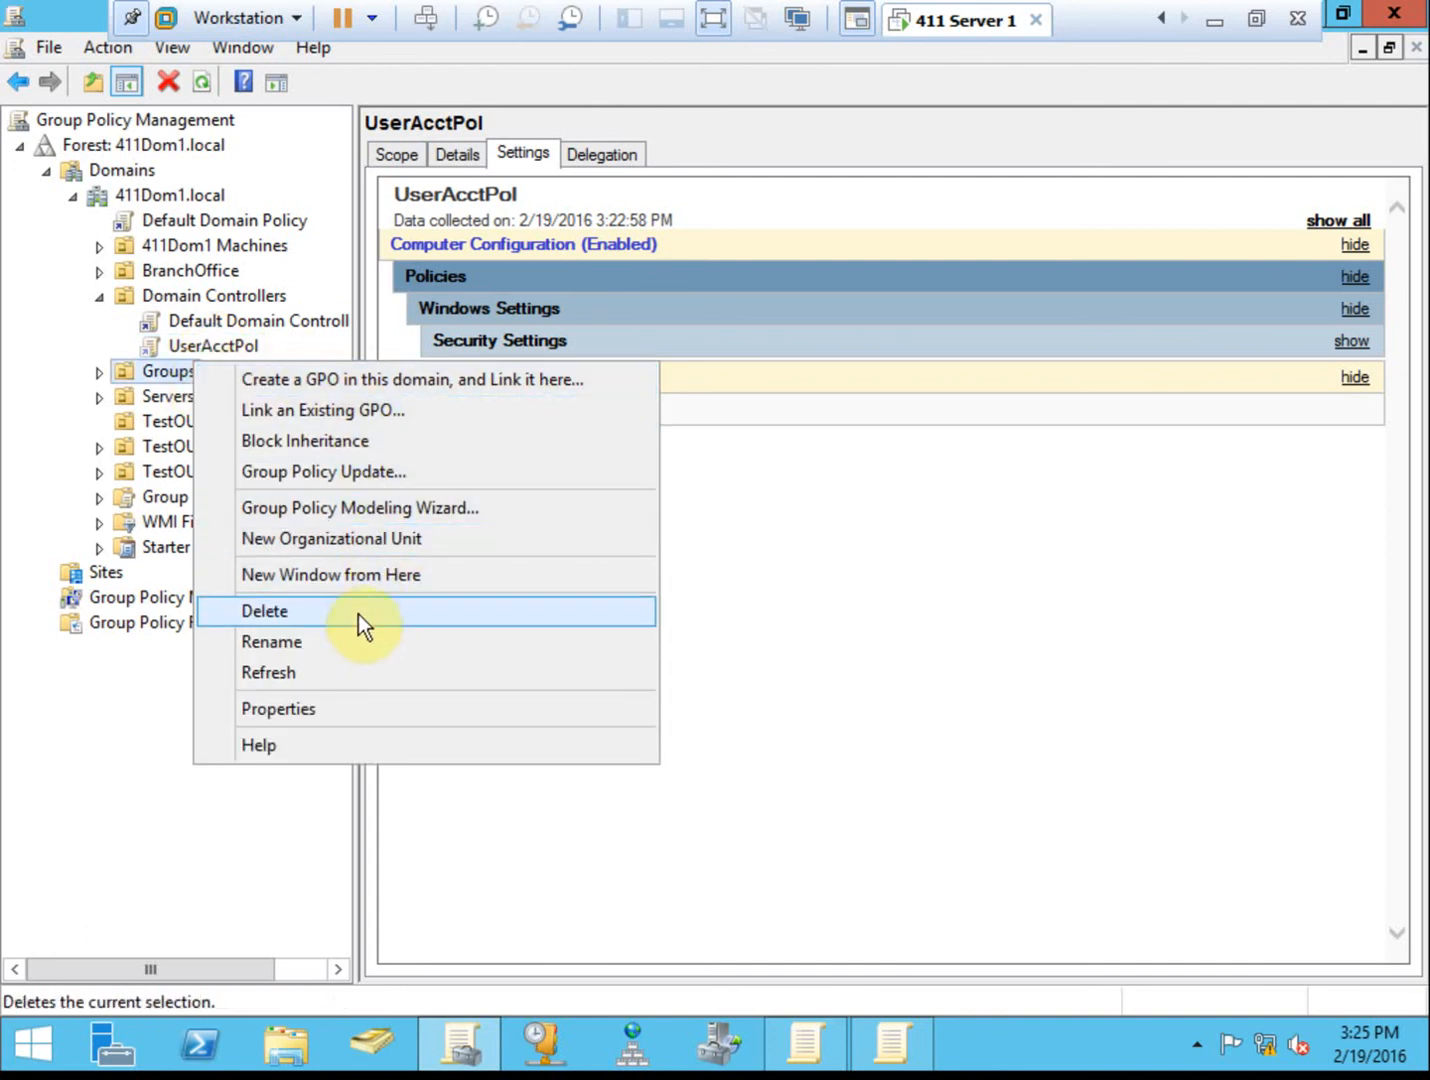
left_click(94, 763)
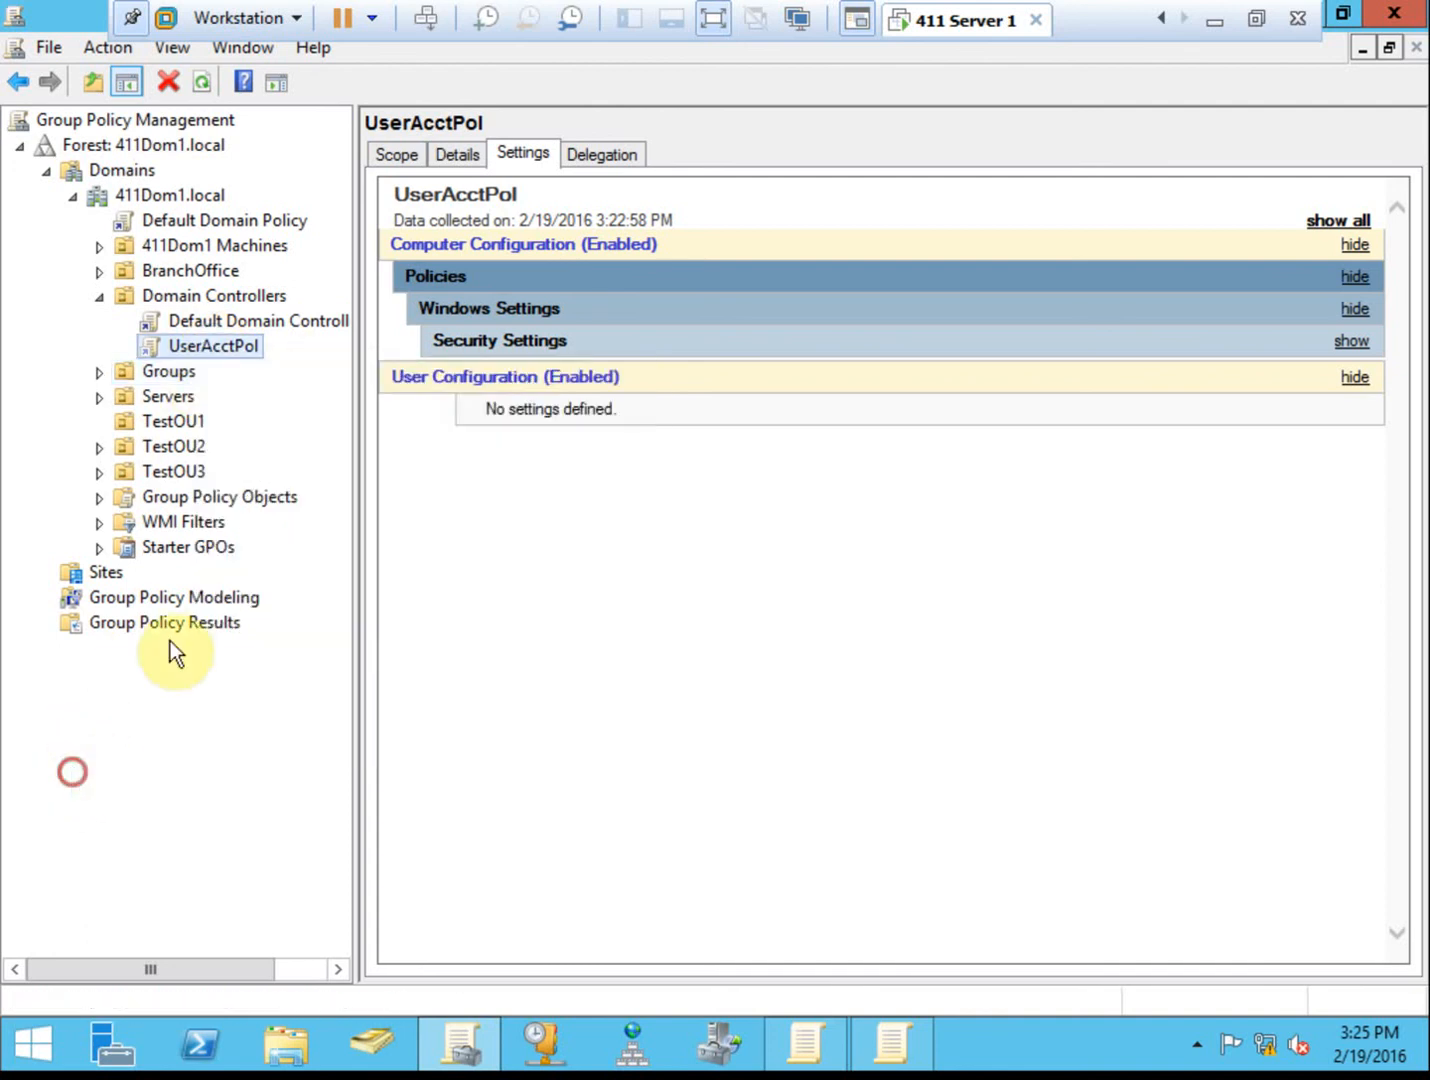
right_click(217, 333)
right_click(202, 342)
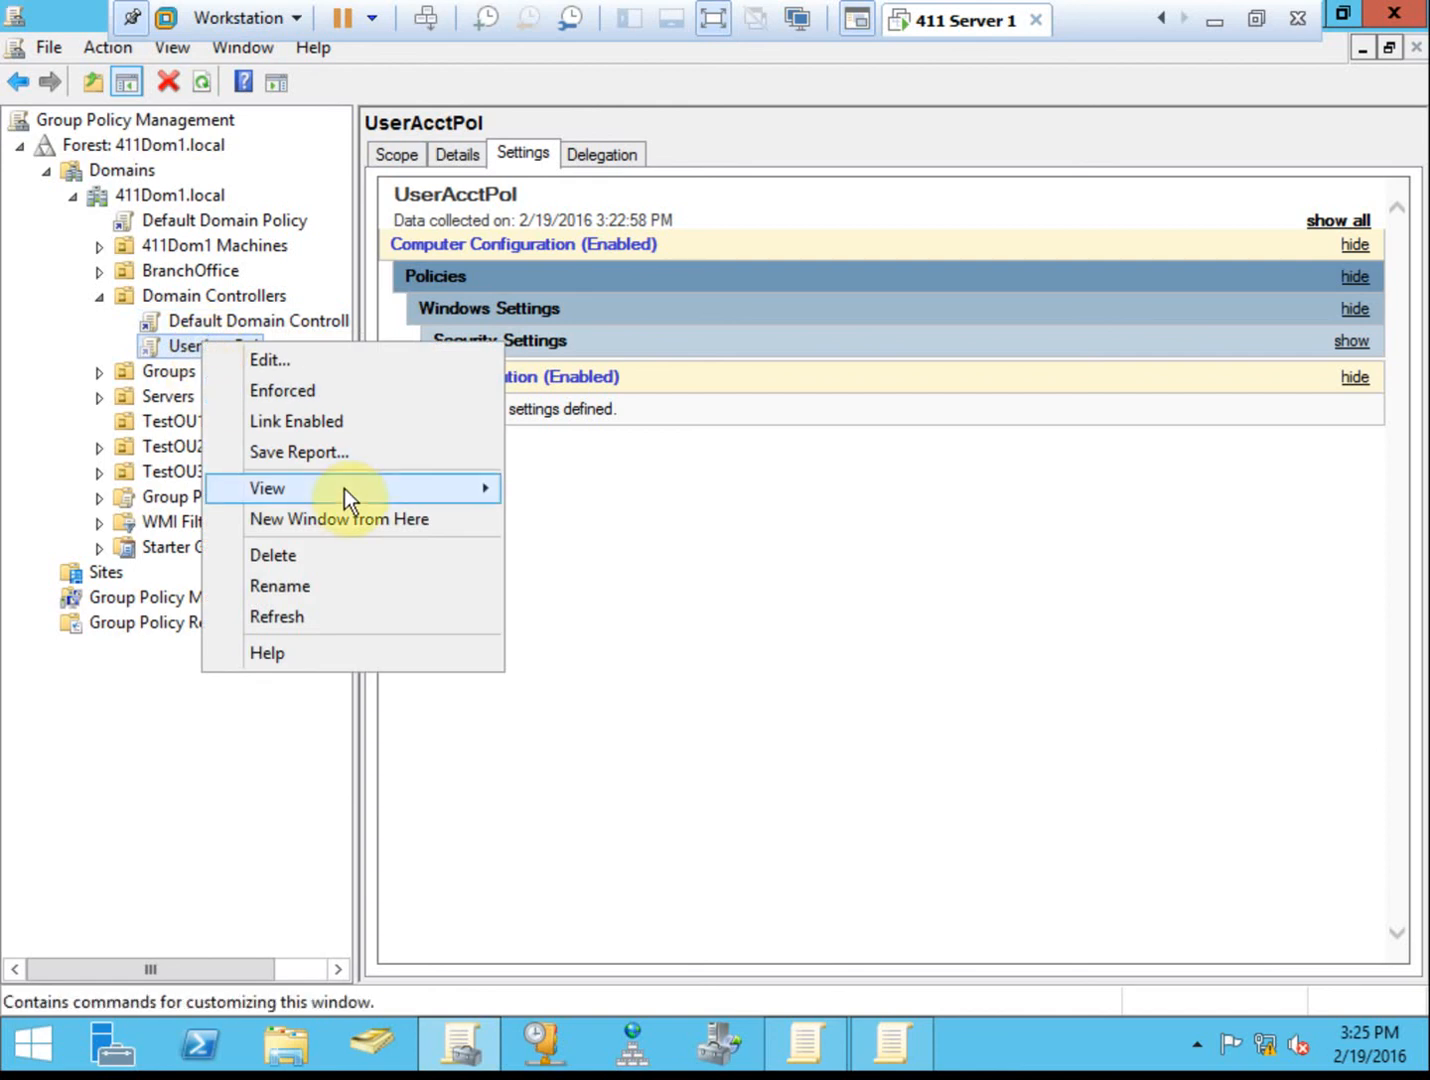
left_click(328, 556)
left_click(670, 578)
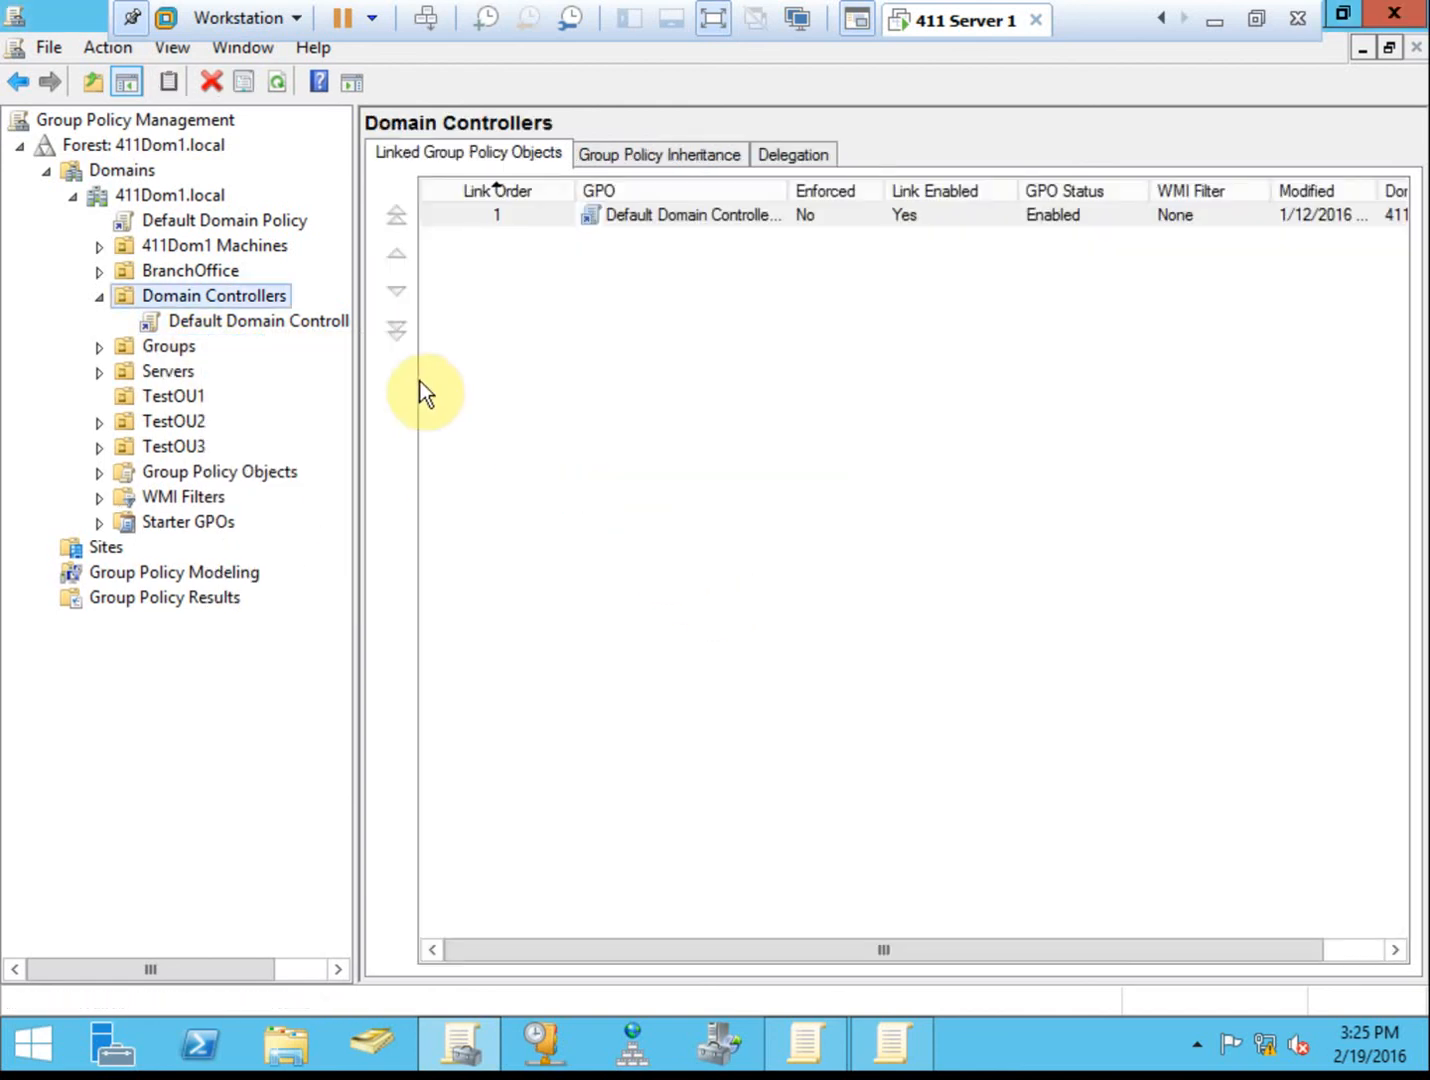
left_click(99, 296)
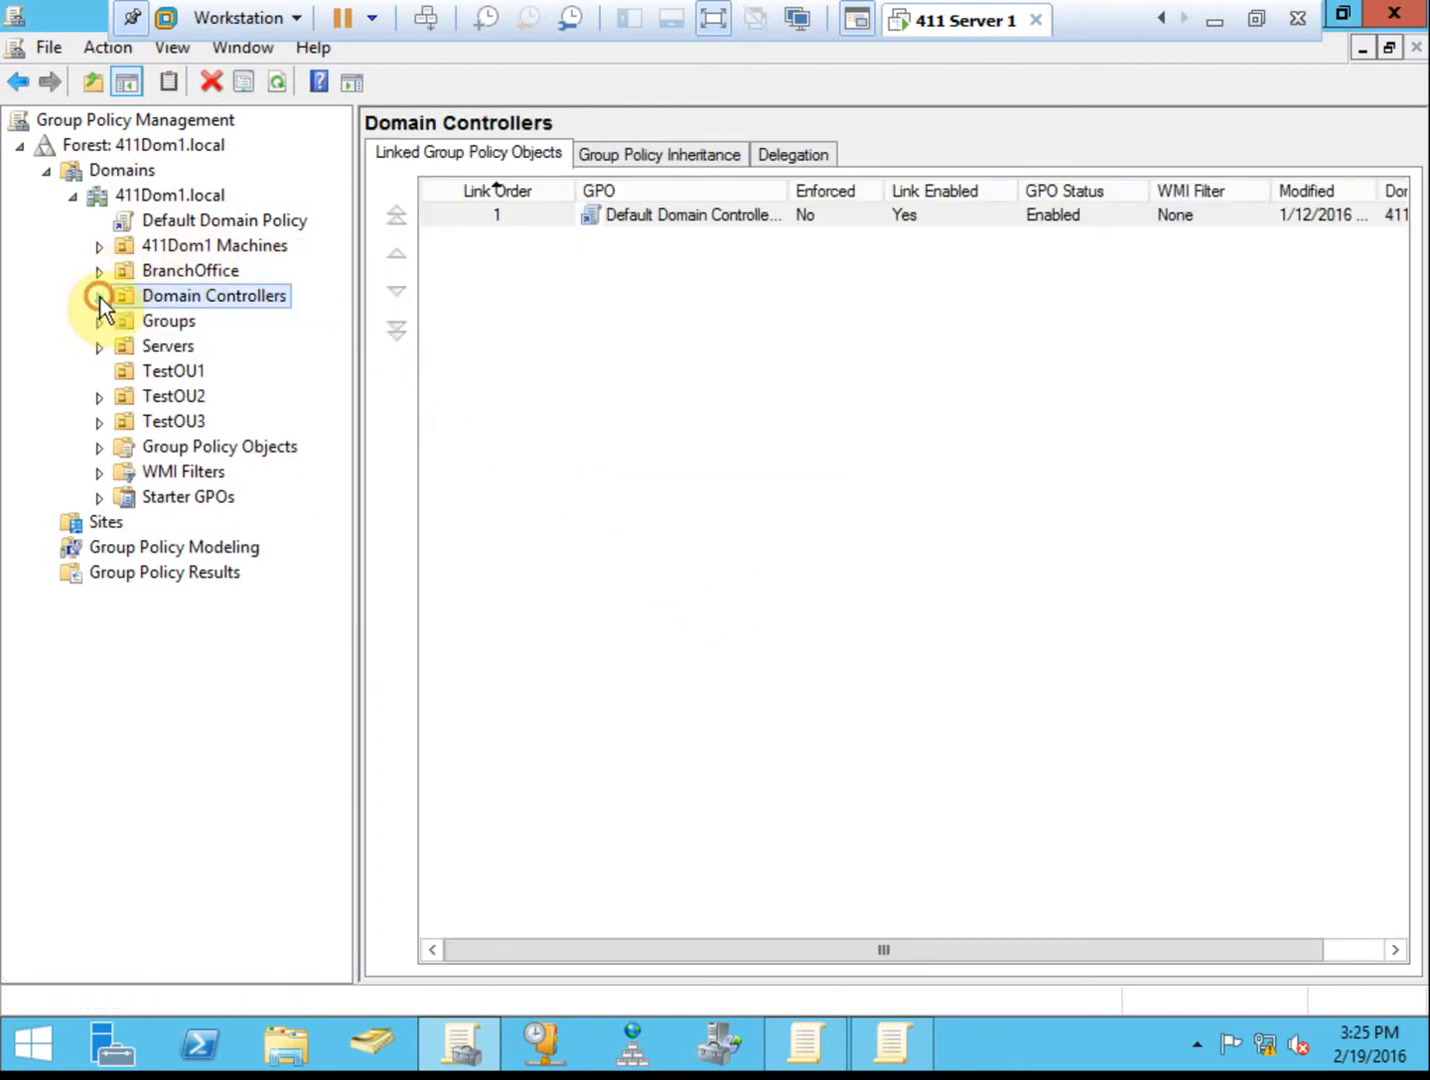